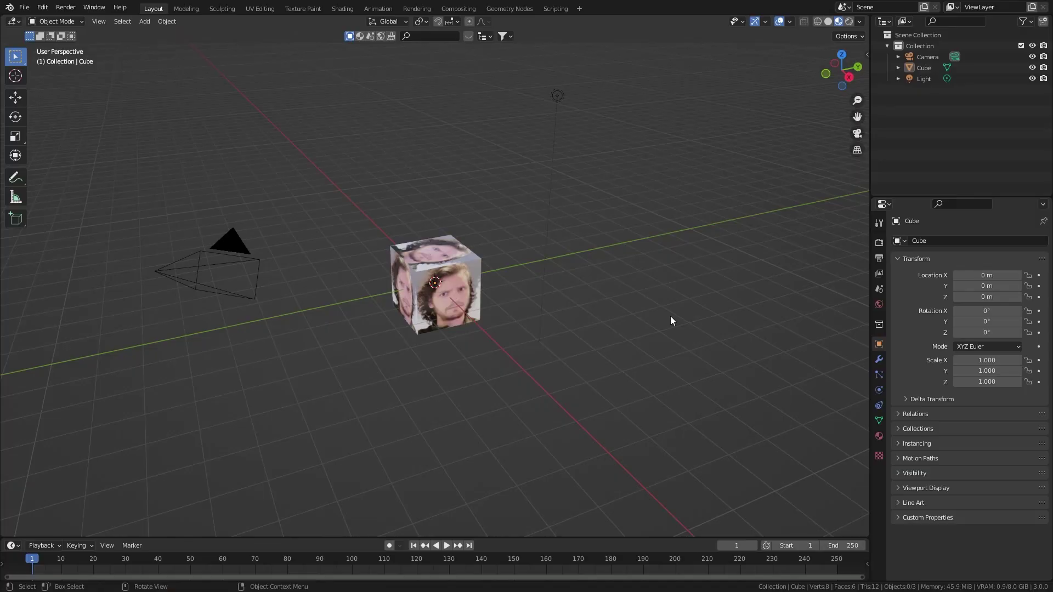
- Create a new geometry node tree for the cube in the Geometry Nodes workspace and spread its Group Input and Group Output nodes apart
key(KP_0)
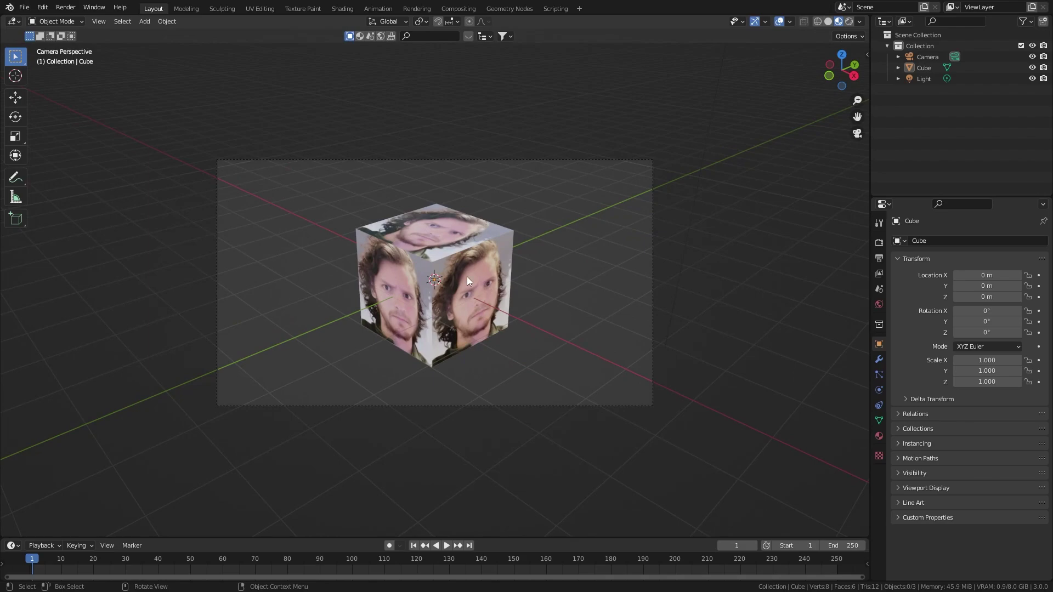
click(429, 270)
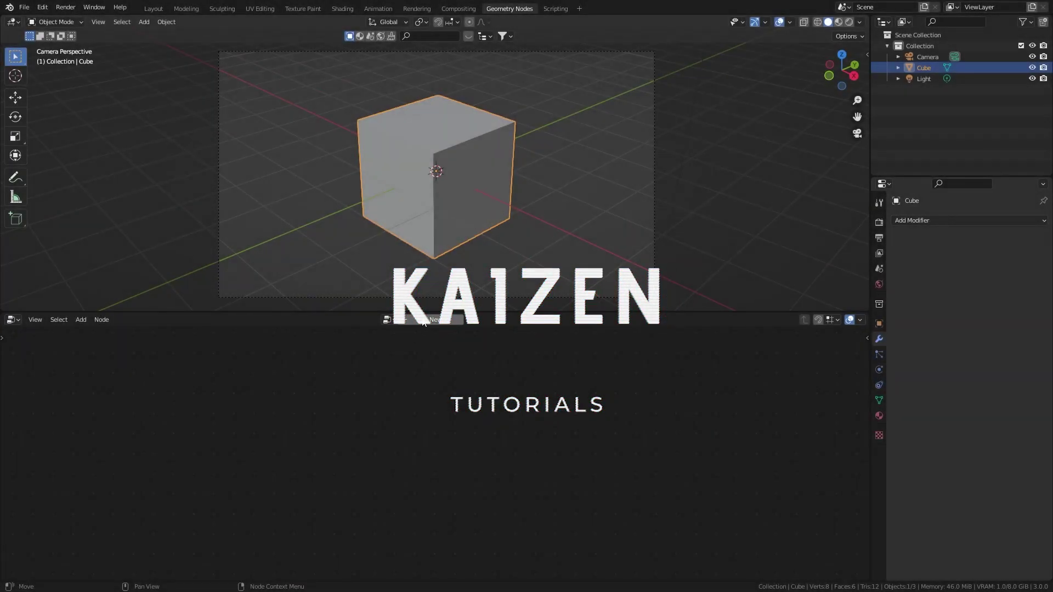
click(423, 320)
drag(295, 471, 68, 473)
drag(586, 464, 822, 466)
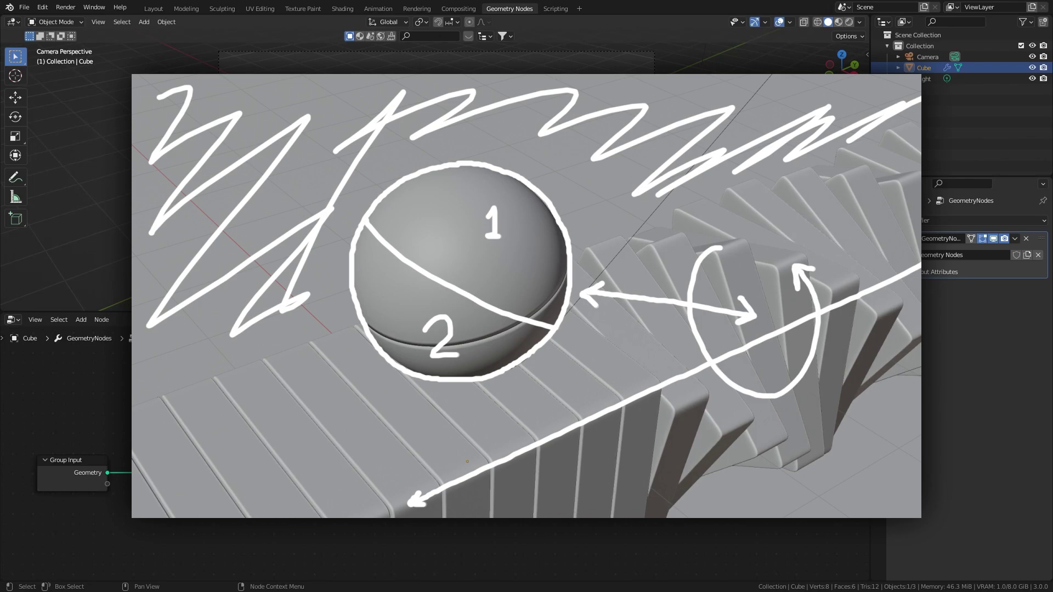
- Insert a Transform node between Group Input and Group Output and set its Y scale to 0.2
key(shift+a)
click(339, 368)
text(tr)
key(Return)
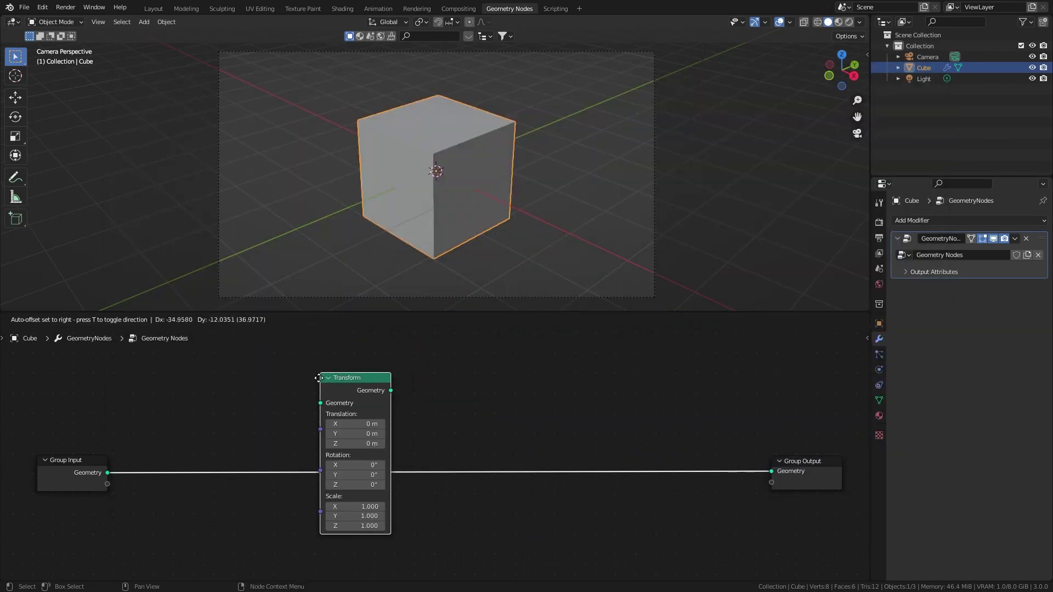
click(270, 453)
scroll(518, 429, down, 2)
key(Home)
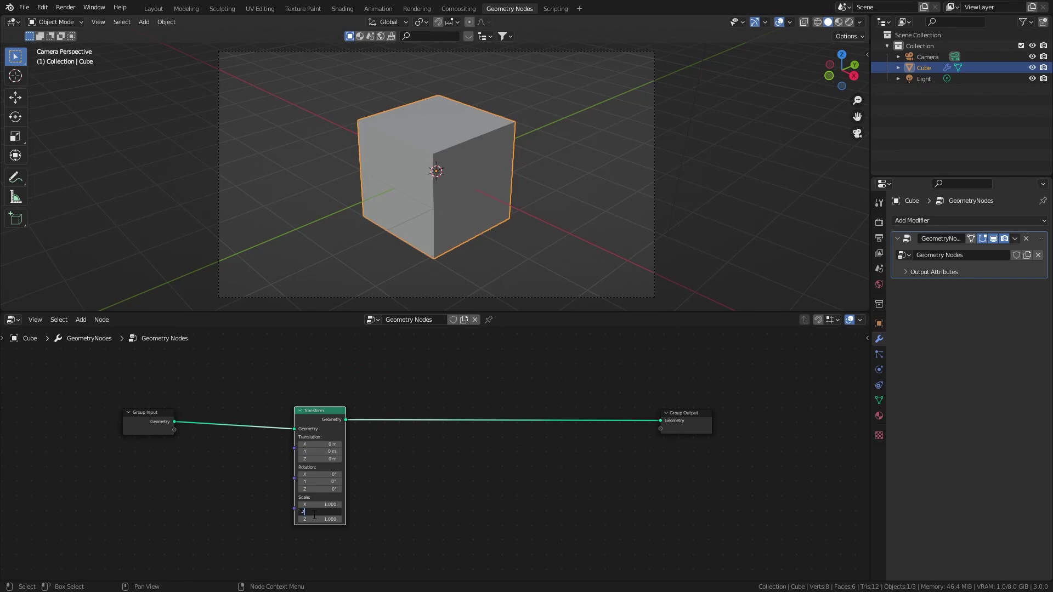
key(Return)
- Space out the Transform and Group Output nodes, then add a Vector node connected to the Transform's Scale input
drag(681, 415, 753, 418)
drag(318, 408, 359, 417)
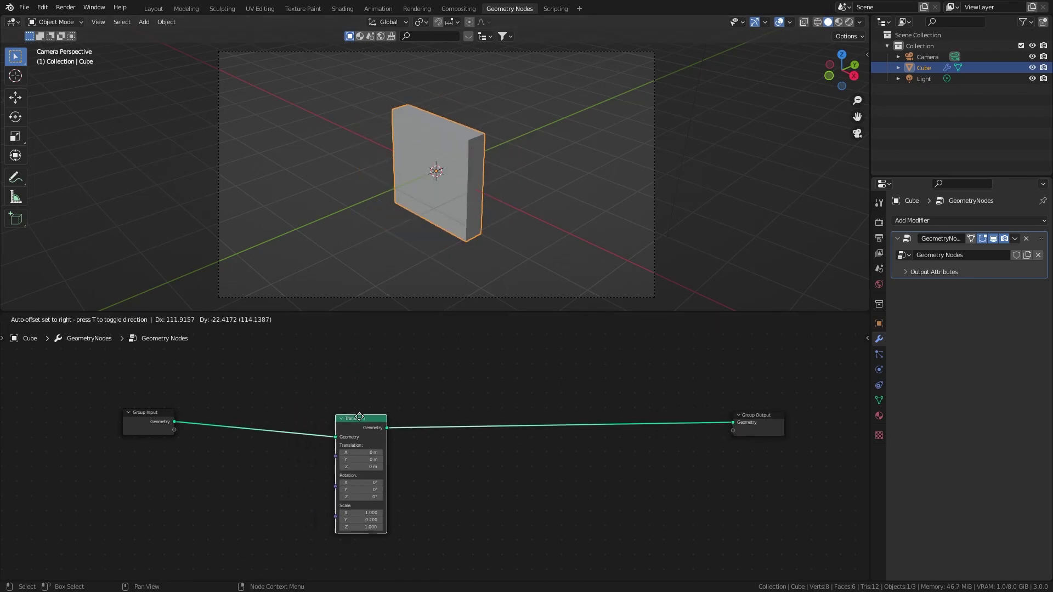
drag(360, 417, 408, 424)
key(shift+a)
text(s)
text(vec)
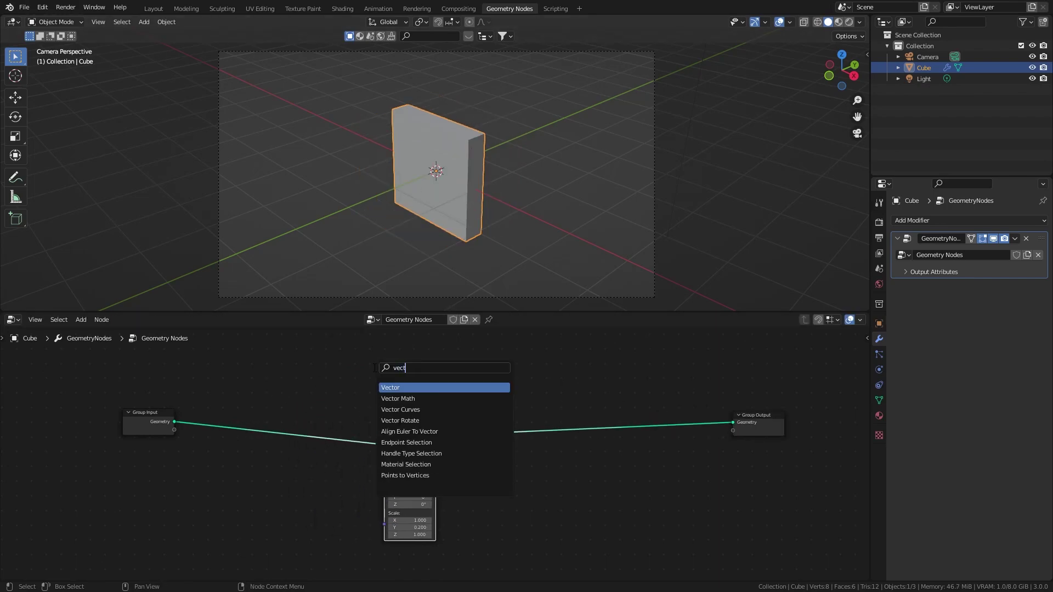
key(Return)
click(211, 482)
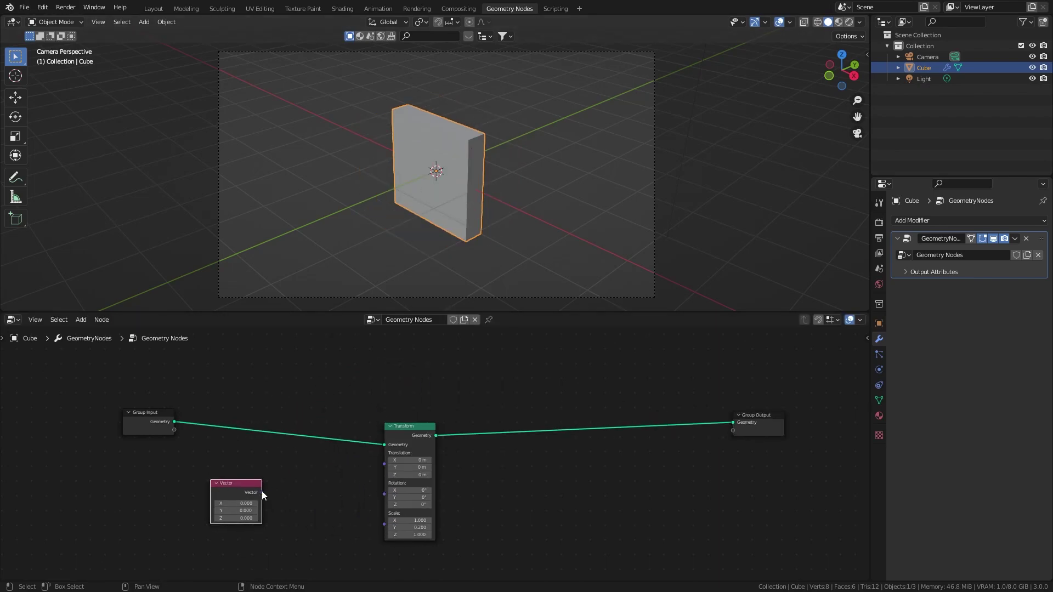
drag(262, 495, 324, 493)
drag(387, 524, 386, 524)
- Set the Vector node's values to X 1, Y 0.2 and Z 1
drag(237, 504, 242, 519)
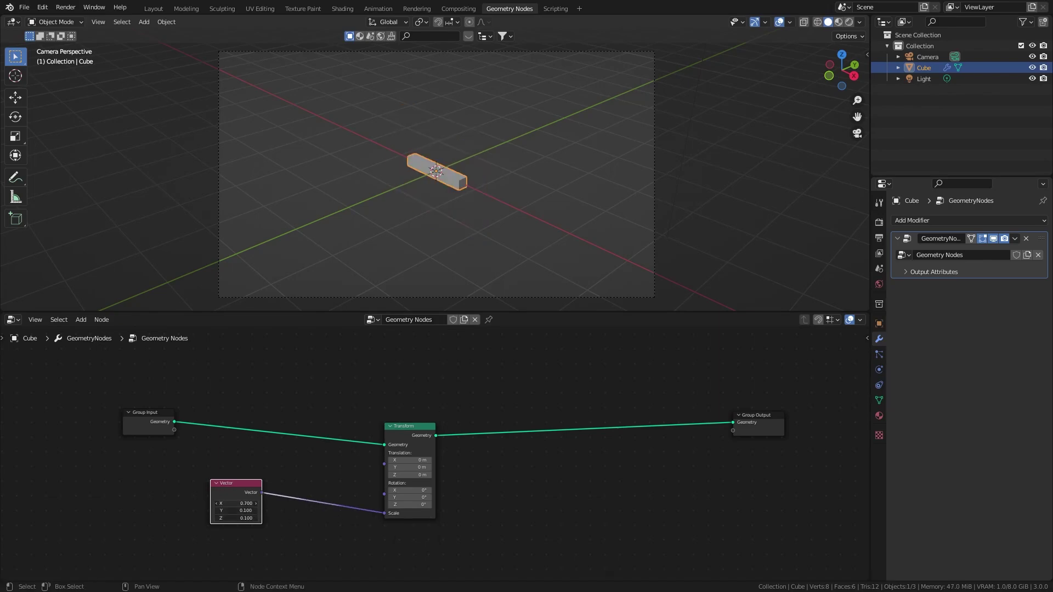
text(1)
key(Return)
double_click(233, 510)
text(.2)
key(Return)
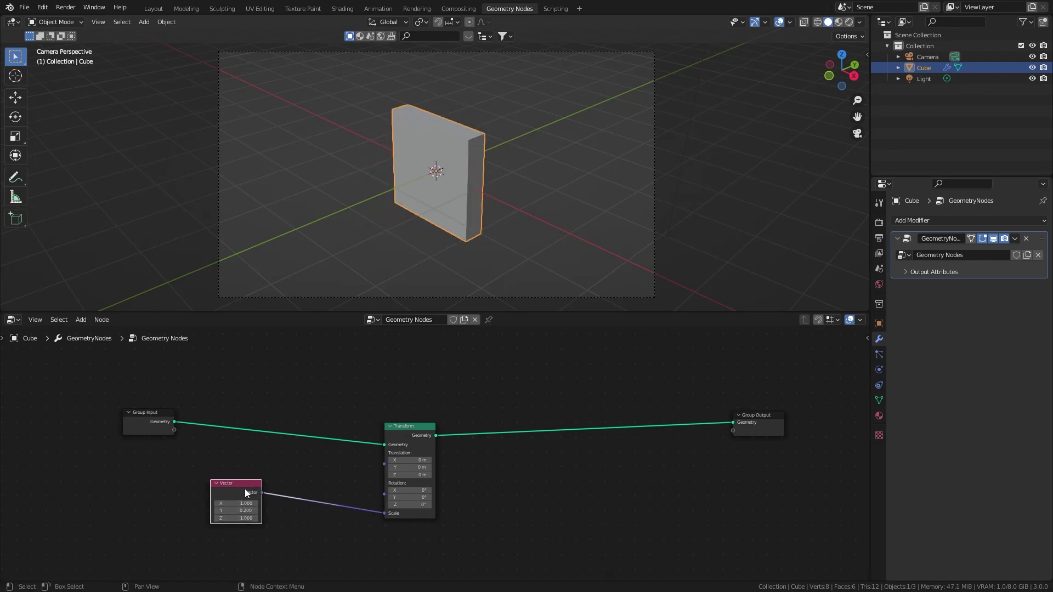
- Insert a Subdivide Mesh node on the link after the Transform node
key(shift+a)
click(576, 365)
text(sub)
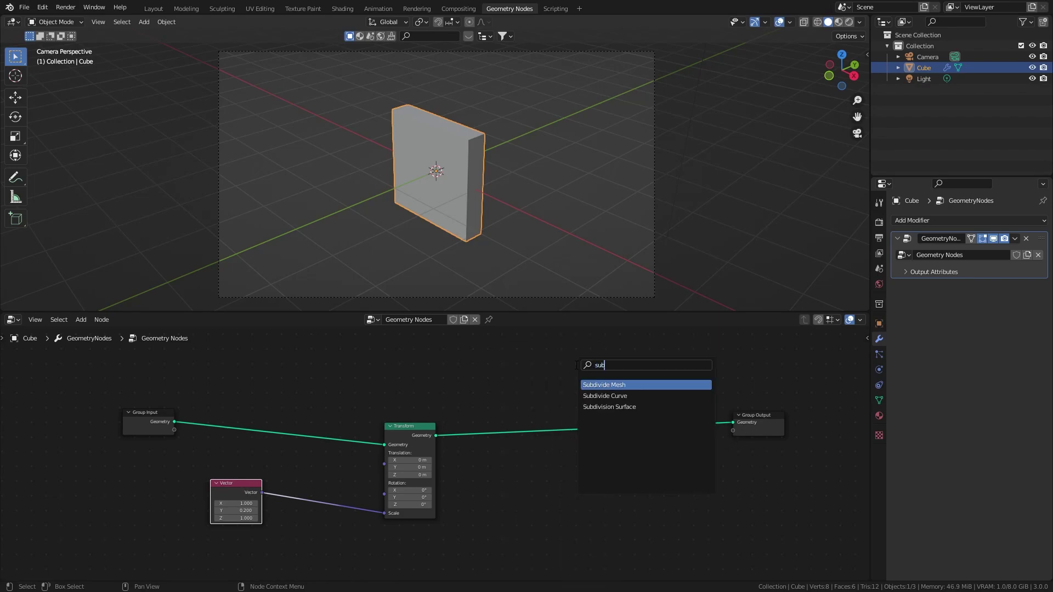
key(Return)
click(466, 422)
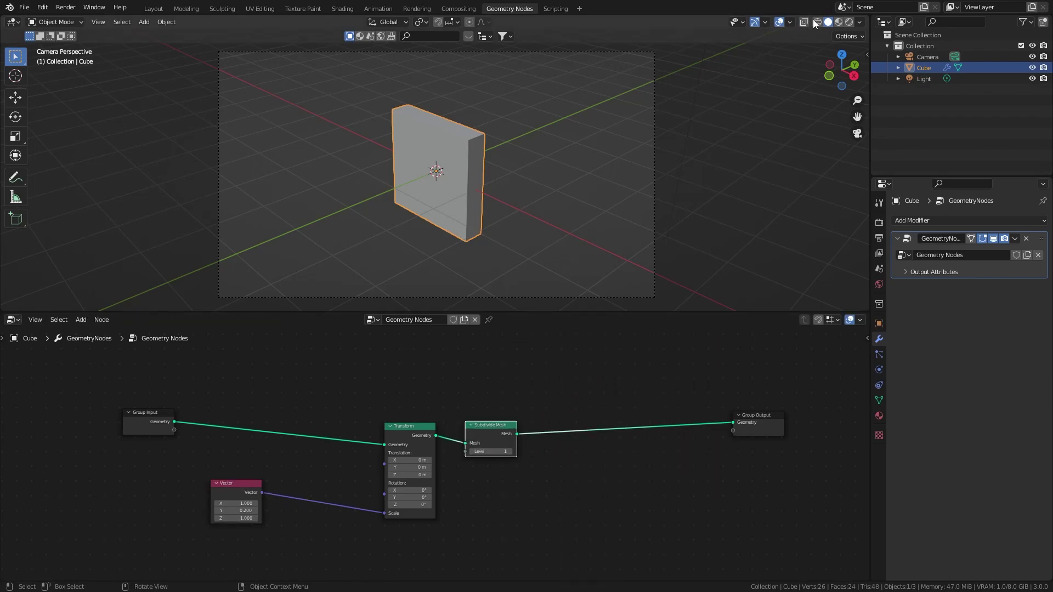
- Raise the Subdivide Mesh level to 4 while viewing the block in wireframe, and return the viewport to solid shading
click(817, 22)
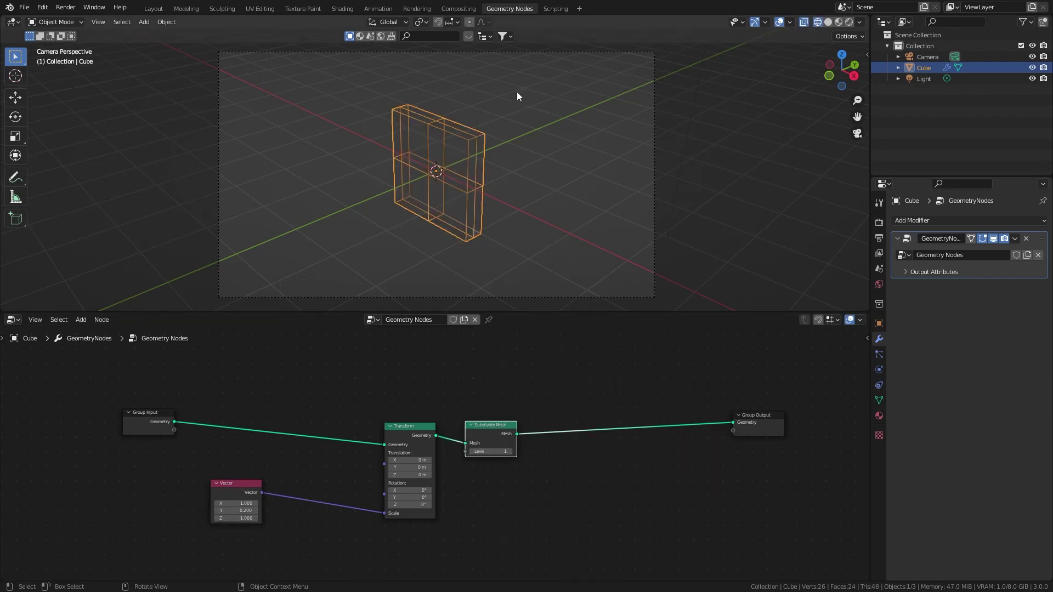
click(511, 452)
click(511, 452)
click(511, 452)
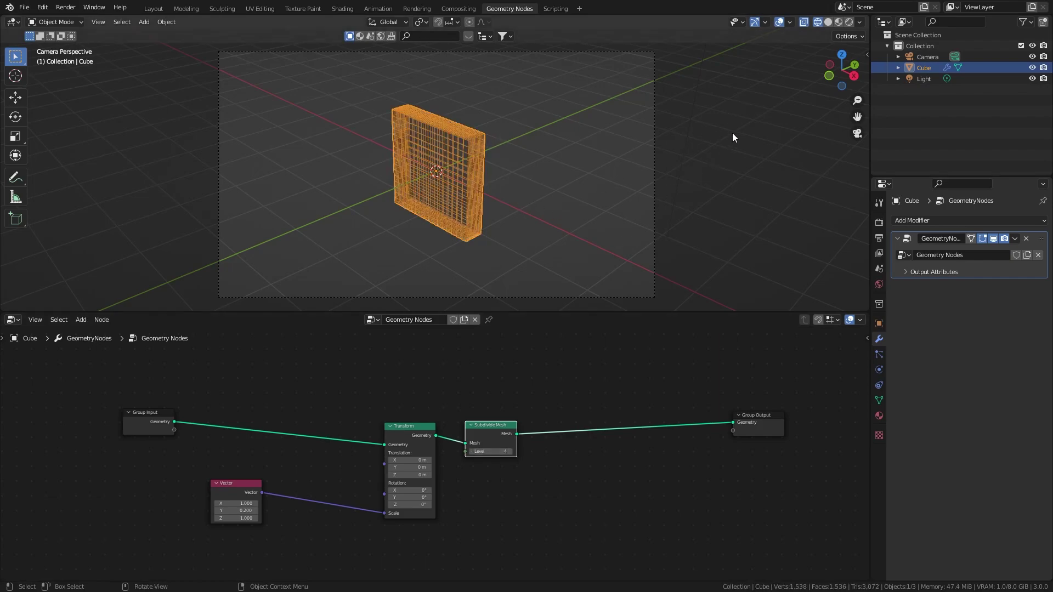
click(828, 21)
- Insert a Subdivision Surface node after Subdivide Mesh and set its level to 3
key(shift+a)
text(subd)
key(Down)
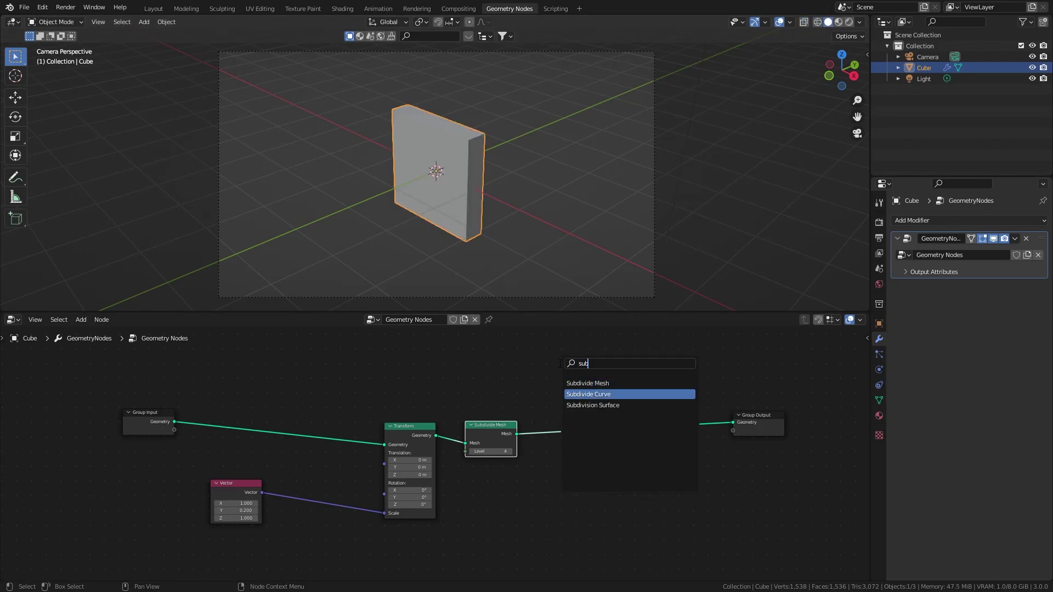
key(Down)
key(Return)
click(547, 432)
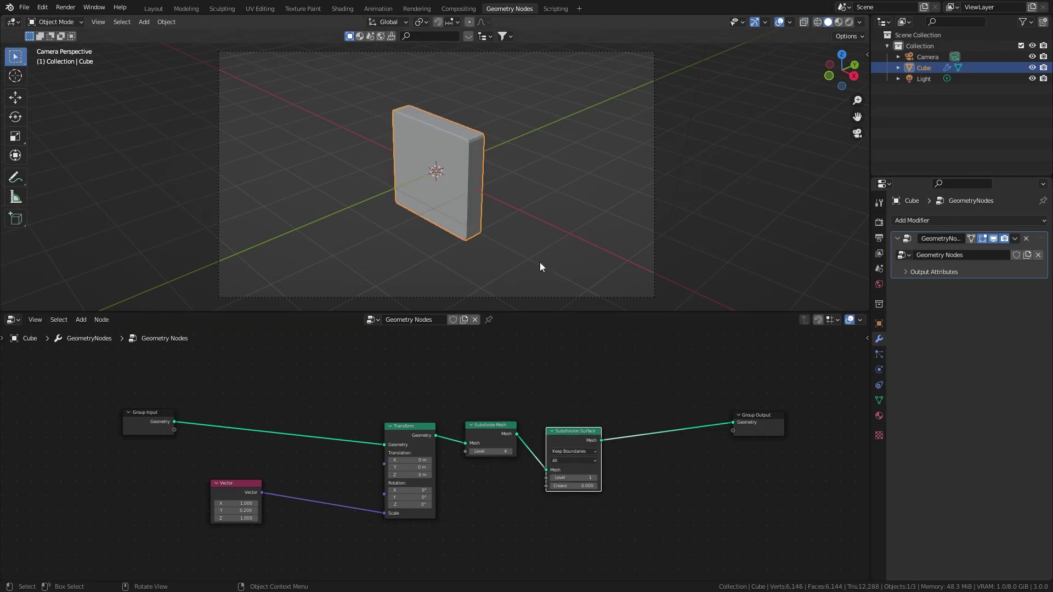
click(594, 478)
click(595, 477)
- Insert a Set Shade Smooth node between Subdivision Surface and Group Output
key(shift+a)
click(634, 364)
text(shad)
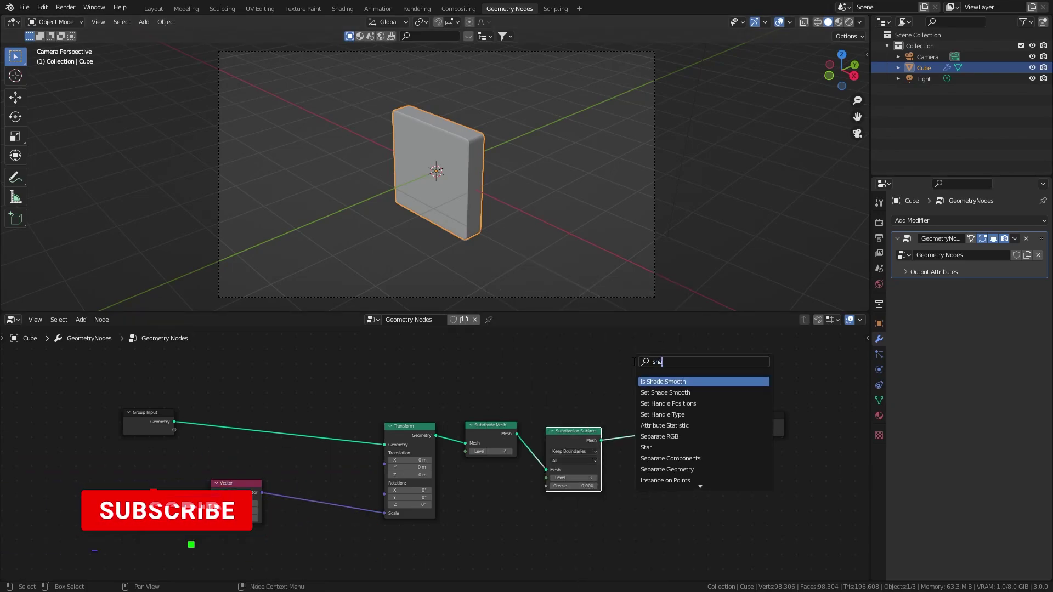
click(664, 393)
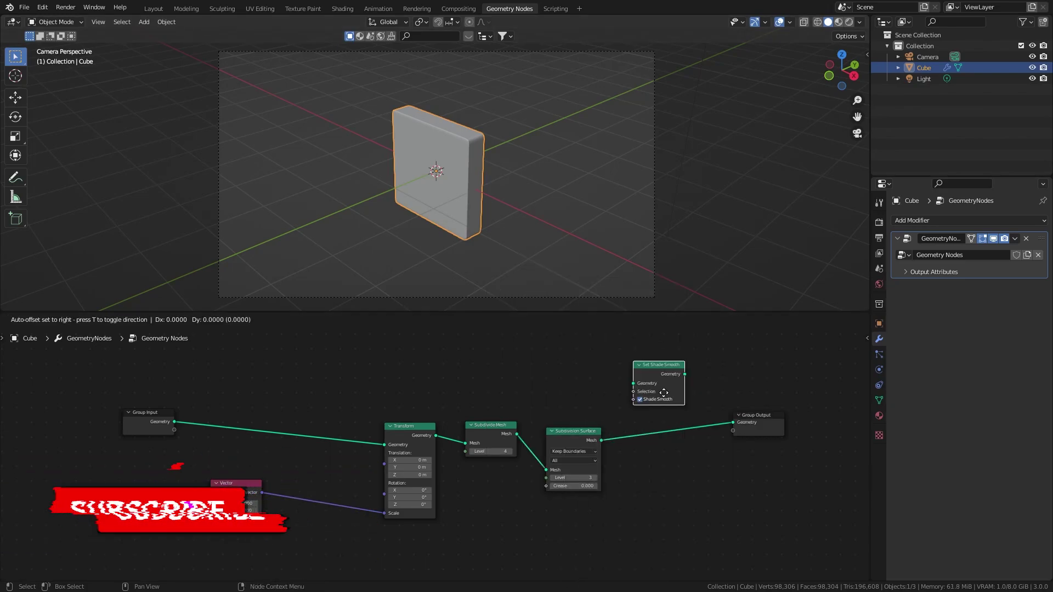
click(707, 428)
scroll(626, 272, up, 5)
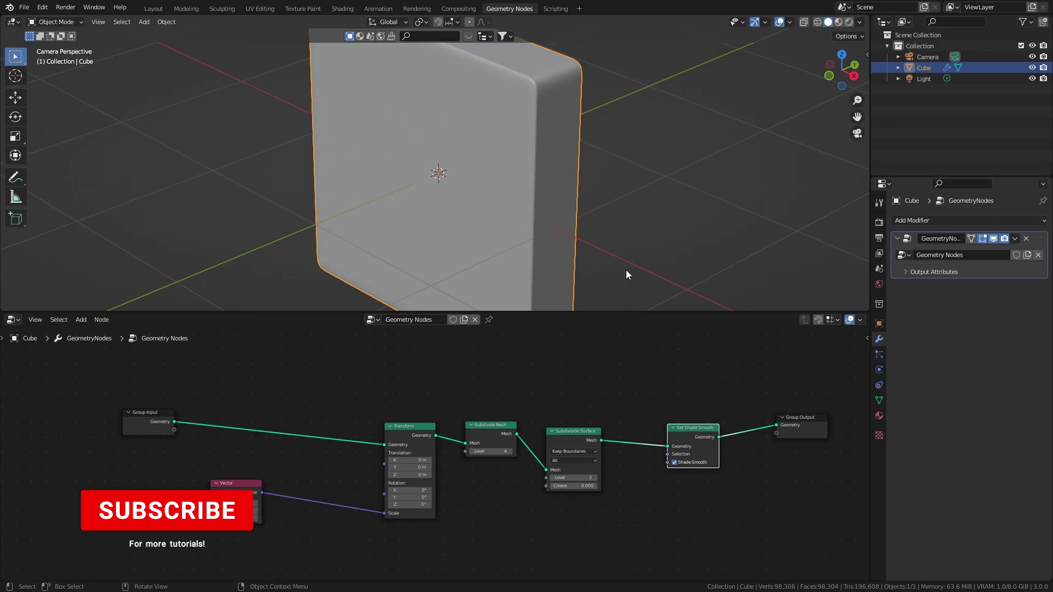
- Move Group Output further away and insert a Set Material node between Subdivision Surface and Set Shade Smooth
middle_drag(649, 422, 520, 415)
drag(668, 415, 757, 416)
key(shift+a)
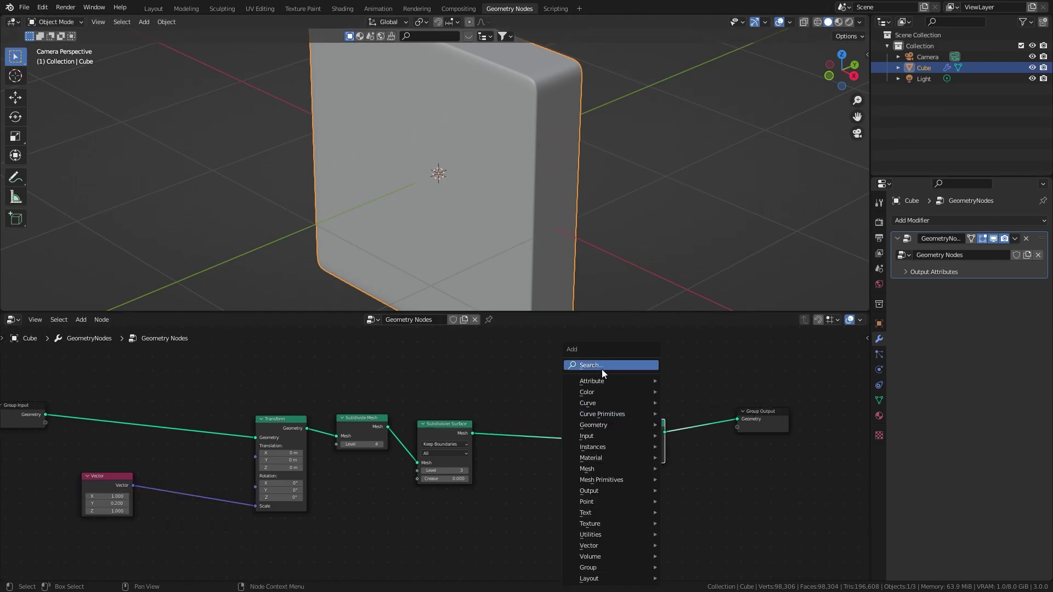
text(set)
click(625, 412)
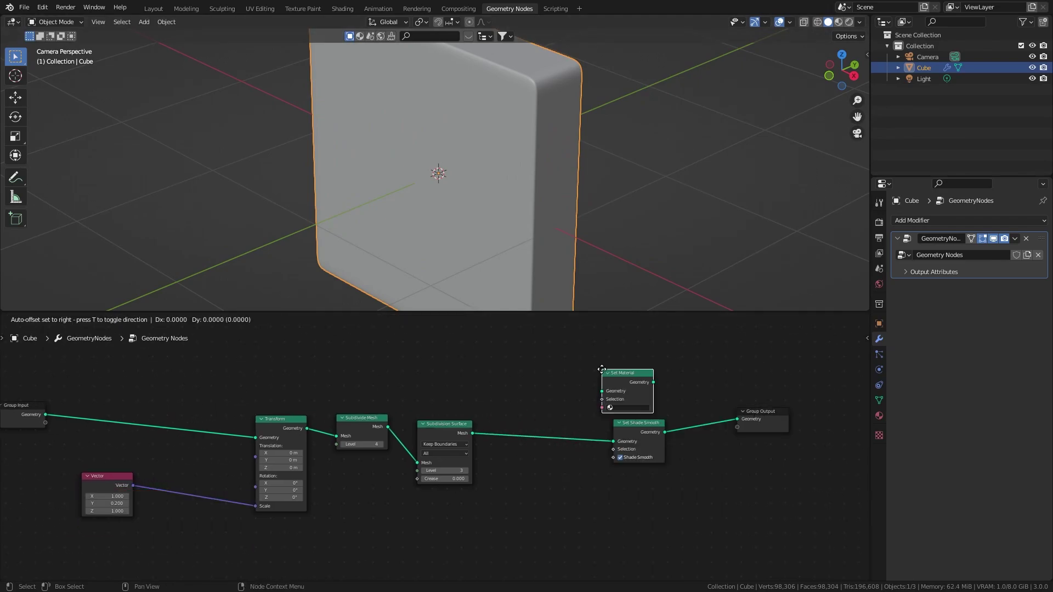
click(551, 443)
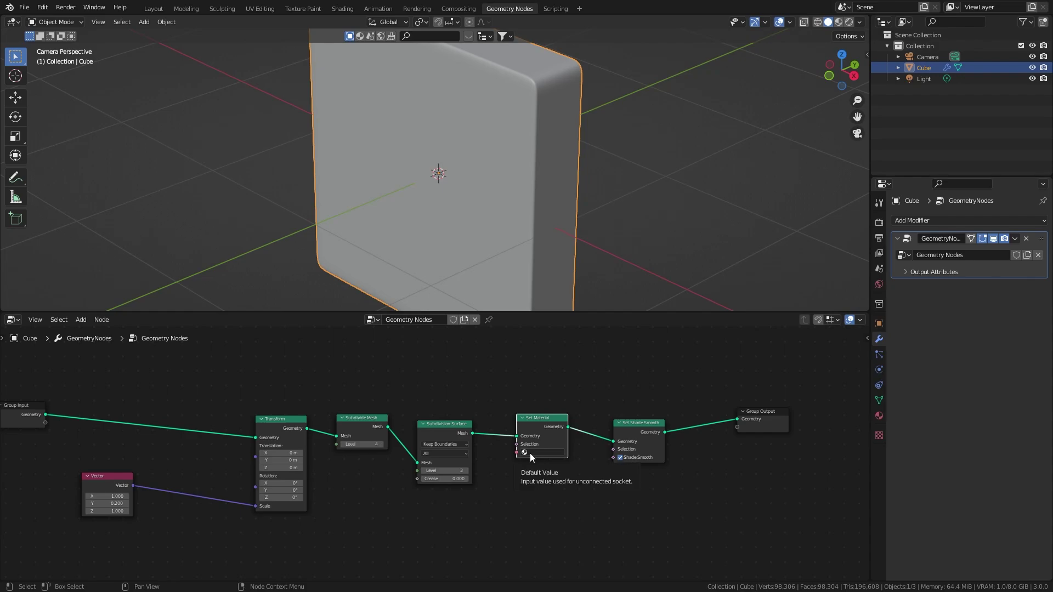
- Add a second material slot to the cube with a new material named Blocks
click(879, 415)
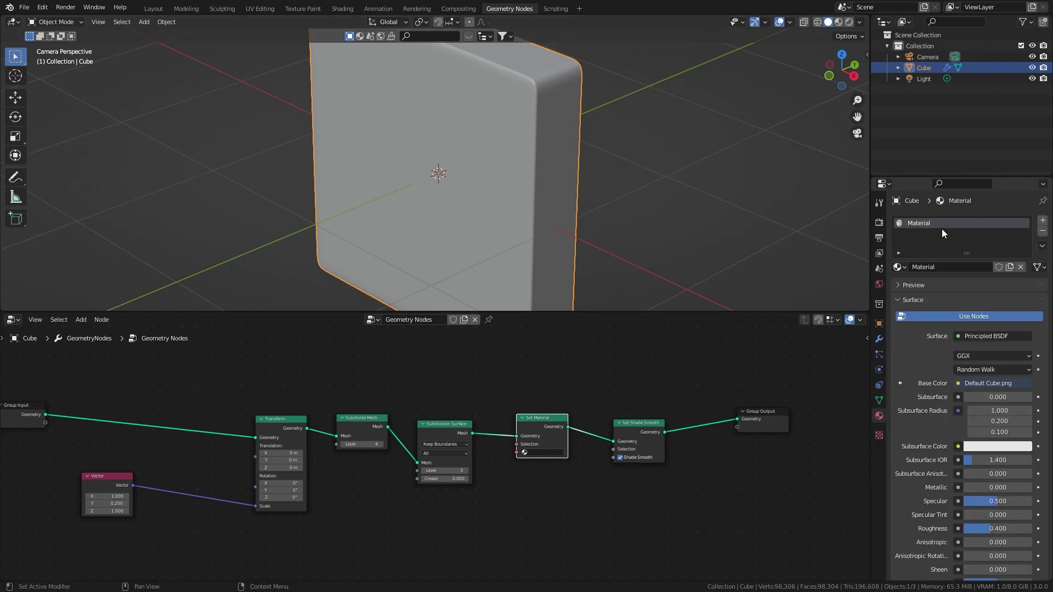
click(1043, 220)
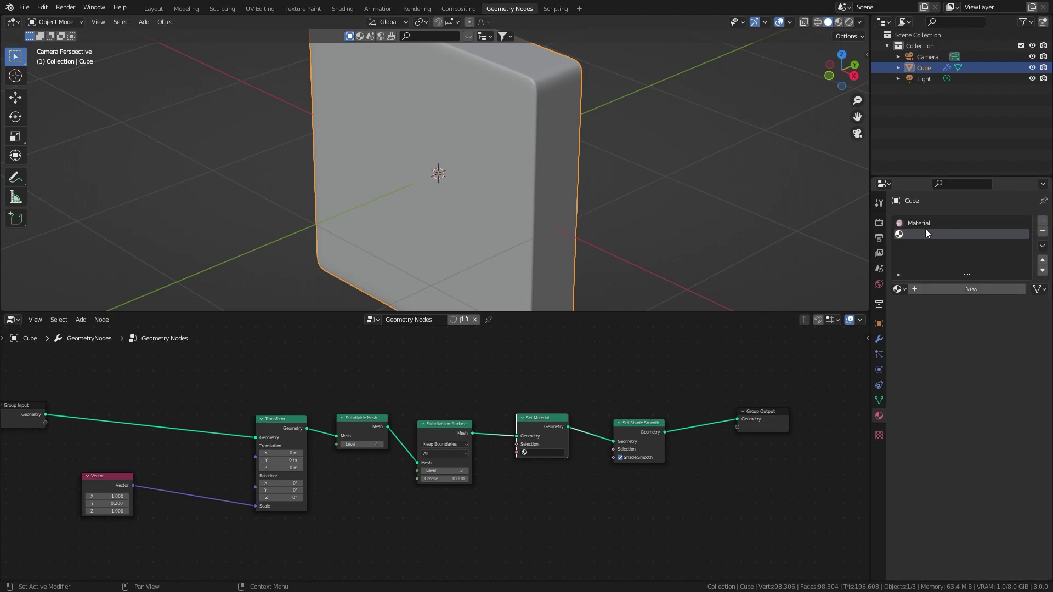
click(948, 291)
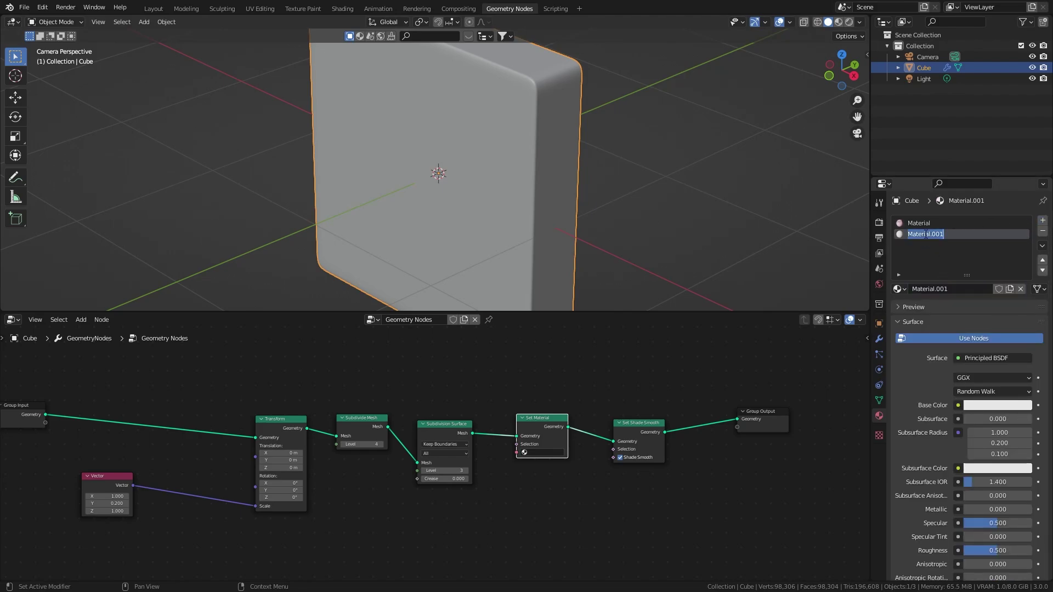
text(Blocks)
key(Return)
- Add another material slot with a new material named Top
click(1043, 220)
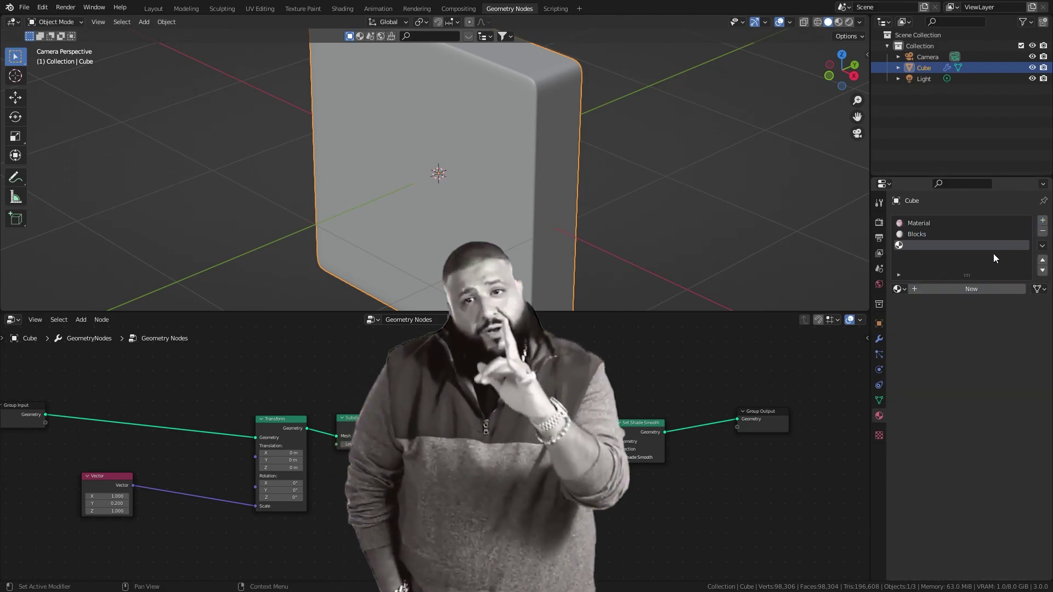
click(966, 289)
double_click(919, 246)
text(Top)
key(Return)
- Add another material slot with a new material named Bottom
click(1042, 219)
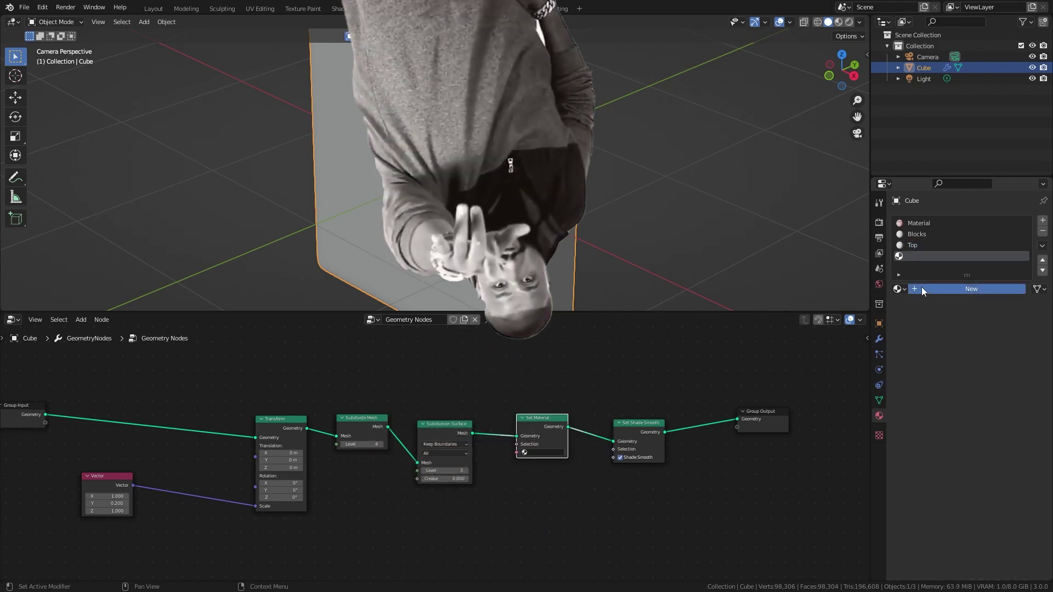
click(921, 287)
text(Bottom)
key(Return)
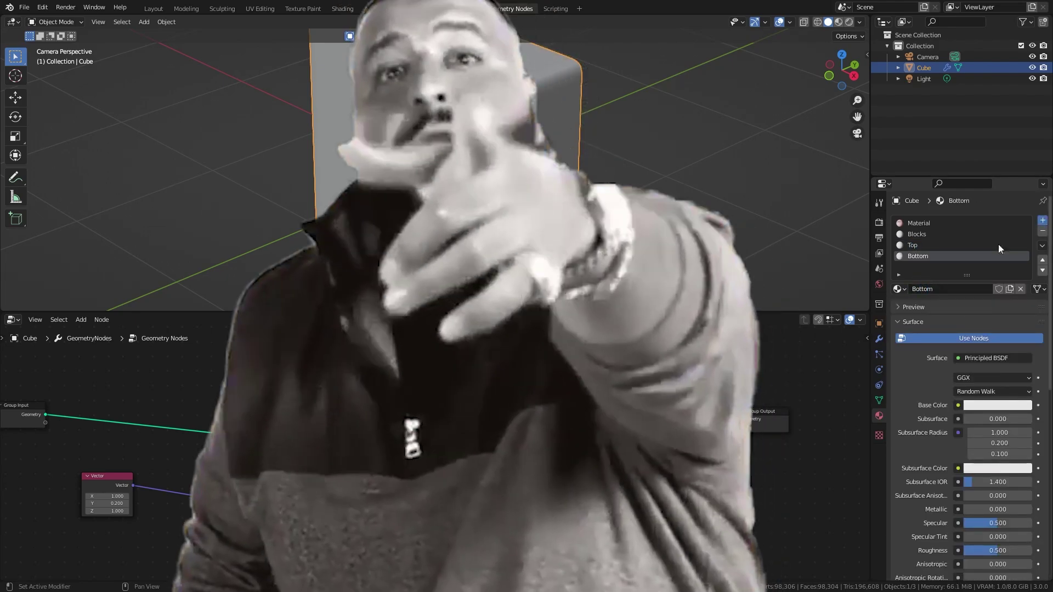
- Add another material slot with a new material named BG
click(1043, 220)
click(930, 287)
double_click(930, 289)
text(BG)
key(Return)
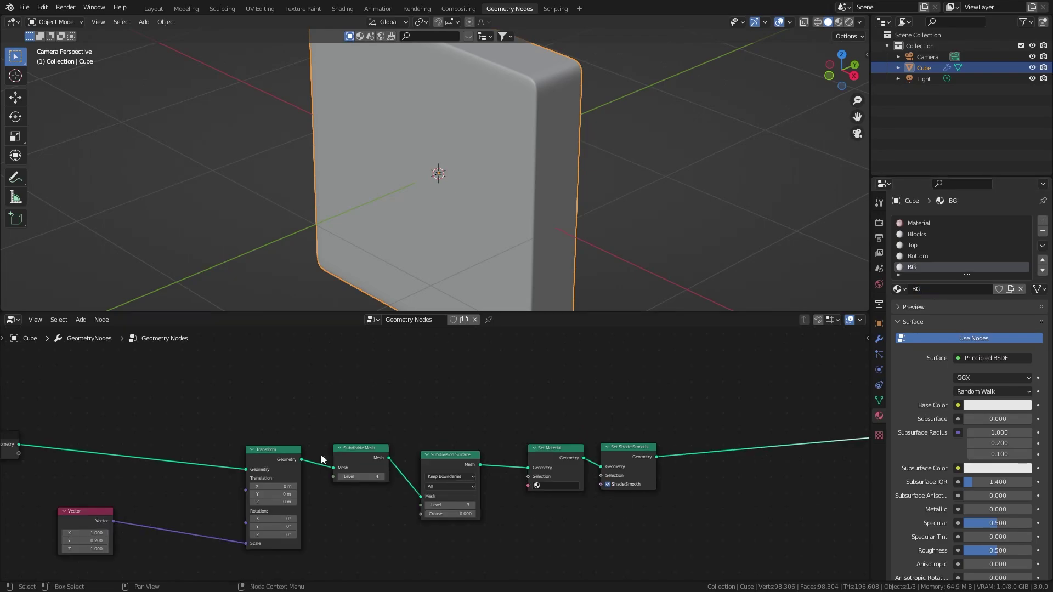
- Assign the Blocks material in the Set Material node
middle_drag(526, 435, 430, 383)
click(459, 433)
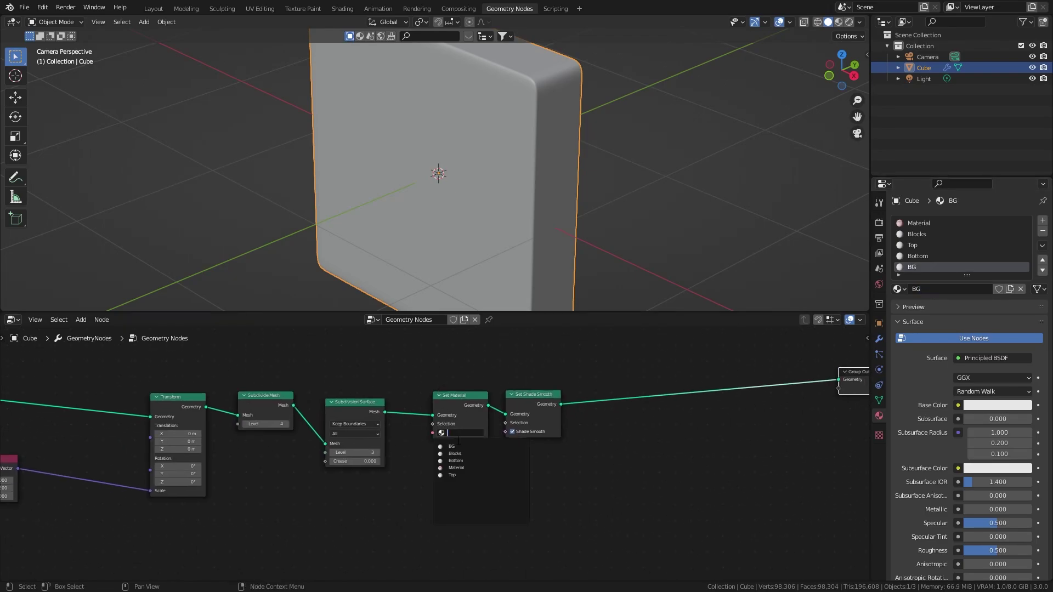
click(497, 455)
- Add a Mesh Line node above Set Shade Smooth and connect its Mesh output to Group Output's Geometry input
scroll(652, 419, down, 4)
middle_drag(653, 419, 723, 452)
key(shift+a)
click(643, 363)
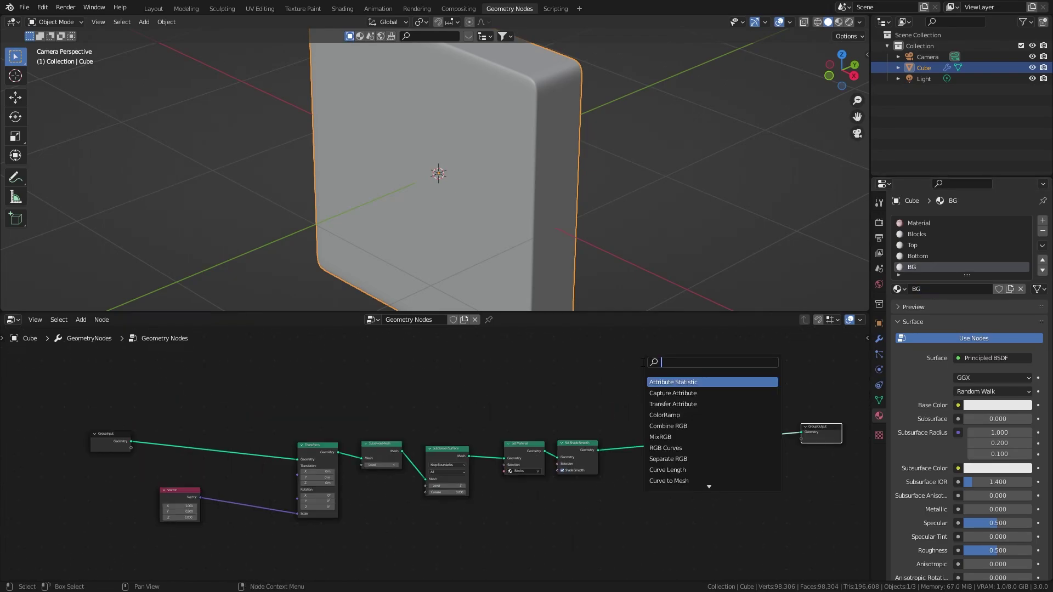
scroll(589, 177, down, 4)
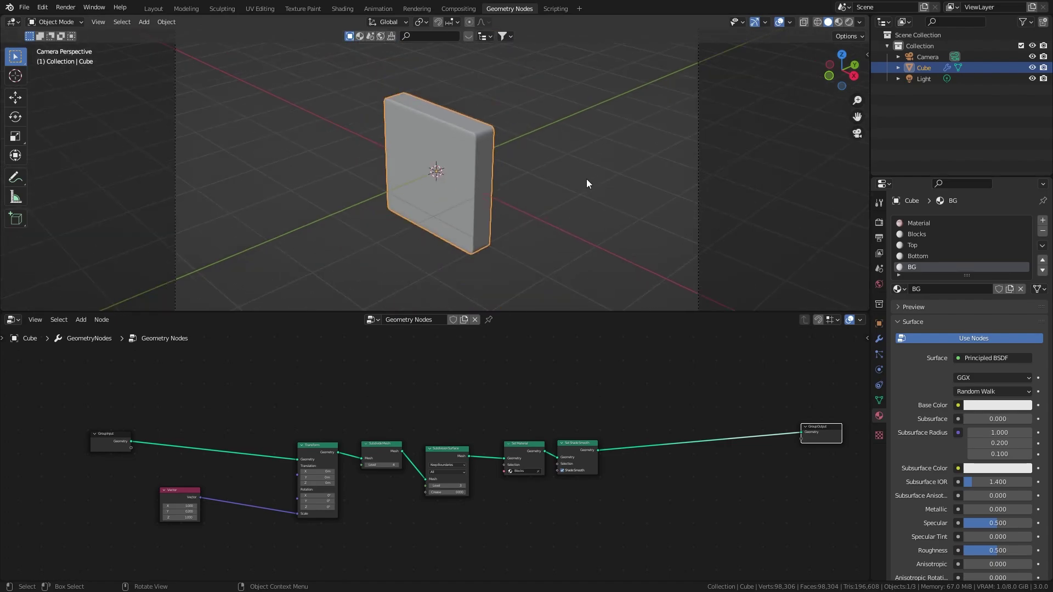
scroll(582, 179, down, 2)
key(shift+a)
click(592, 365)
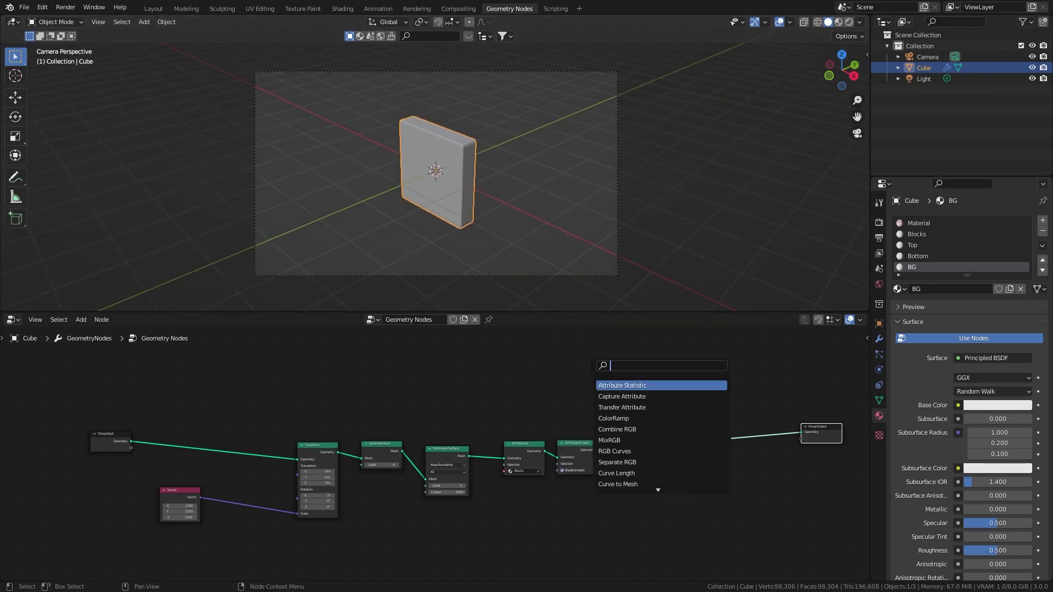
text(mesh)
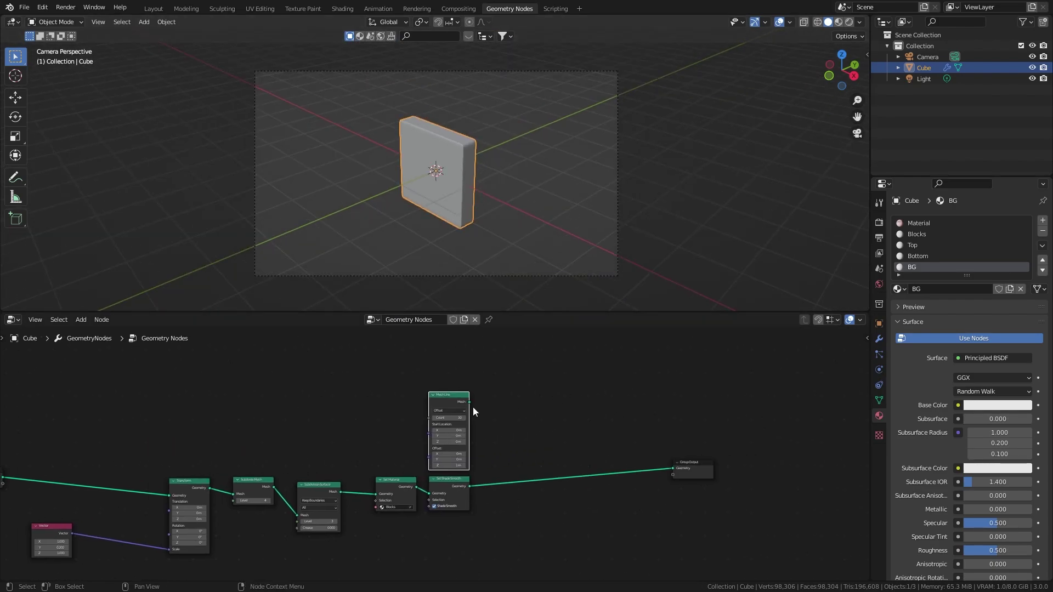
drag(470, 403, 679, 473)
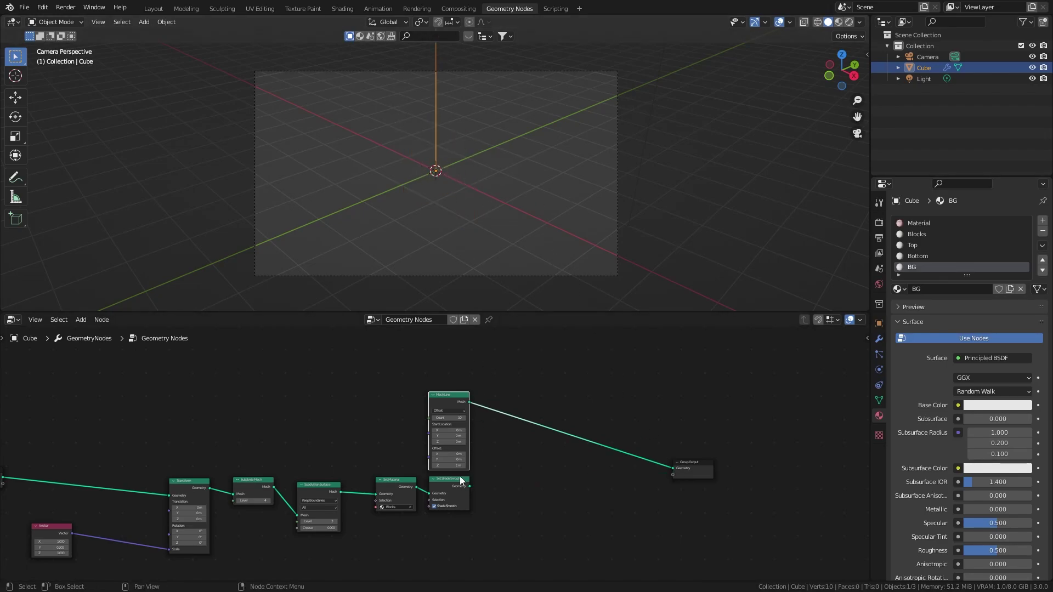
- Set the Mesh Line node's offset to 1 m in Y and 0 m in Z
scroll(458, 472, up, 4)
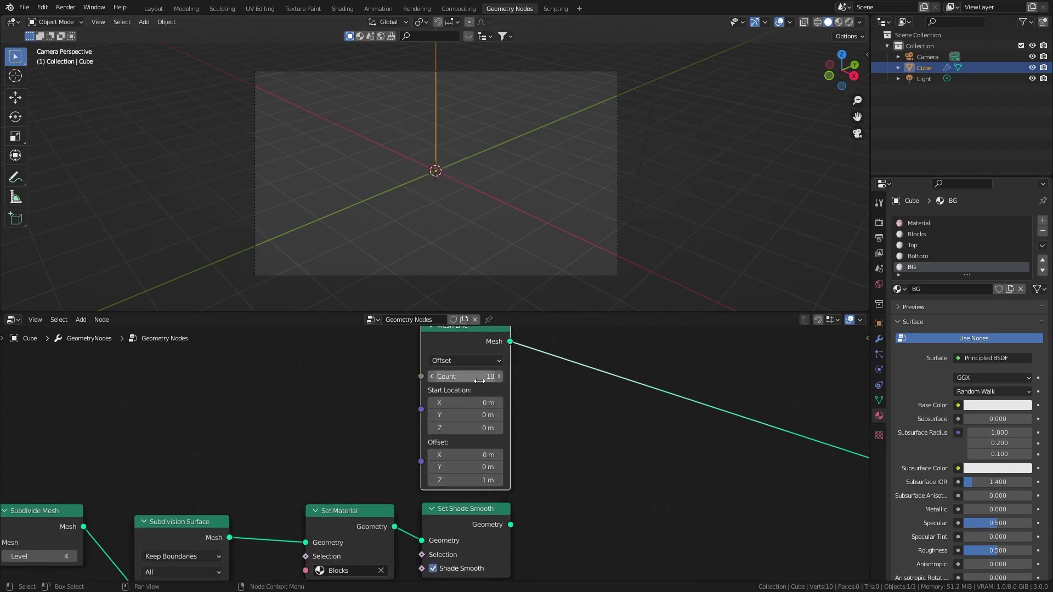
middle_drag(529, 375, 426, 414)
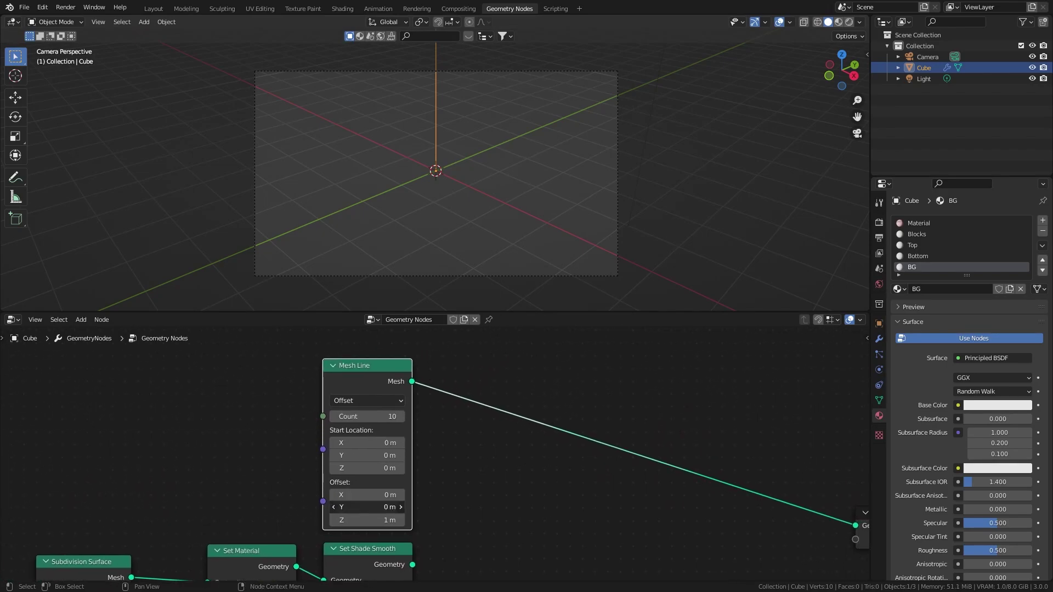
click(367, 507)
text(1)
key(Return)
click(376, 520)
text(0)
key(Return)
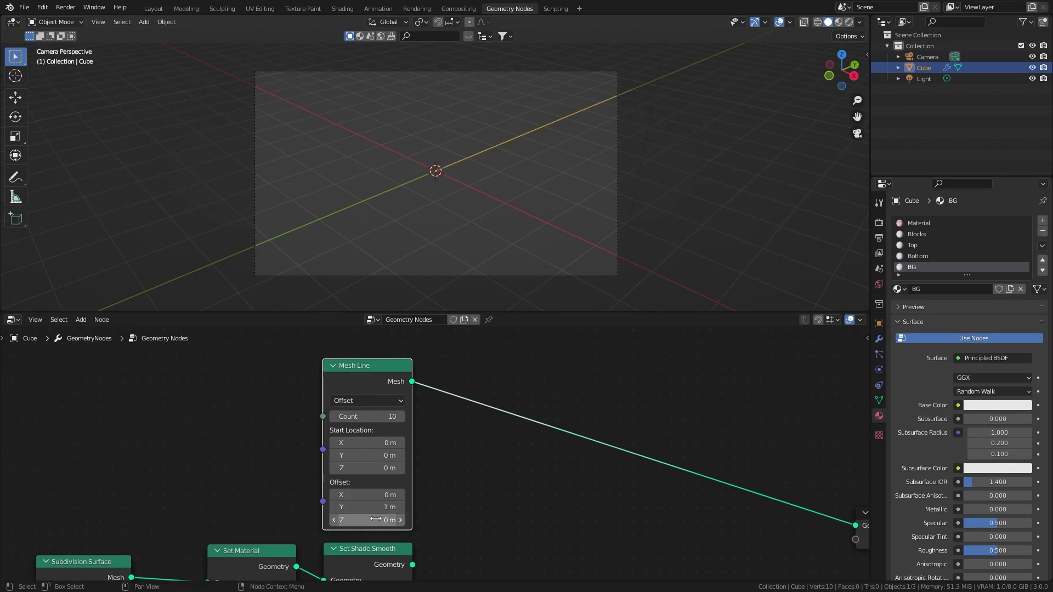
- Set the Mesh Line count to 10 and switch the node to End Points mode with Resolution as count mode
click(374, 416)
text(10)
key(Return)
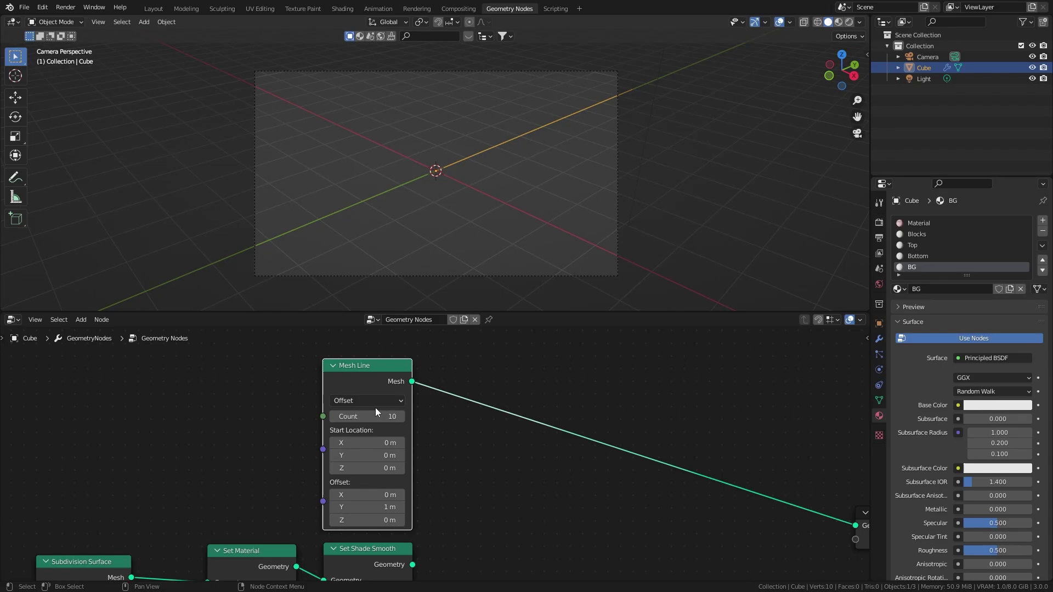
click(378, 402)
click(368, 429)
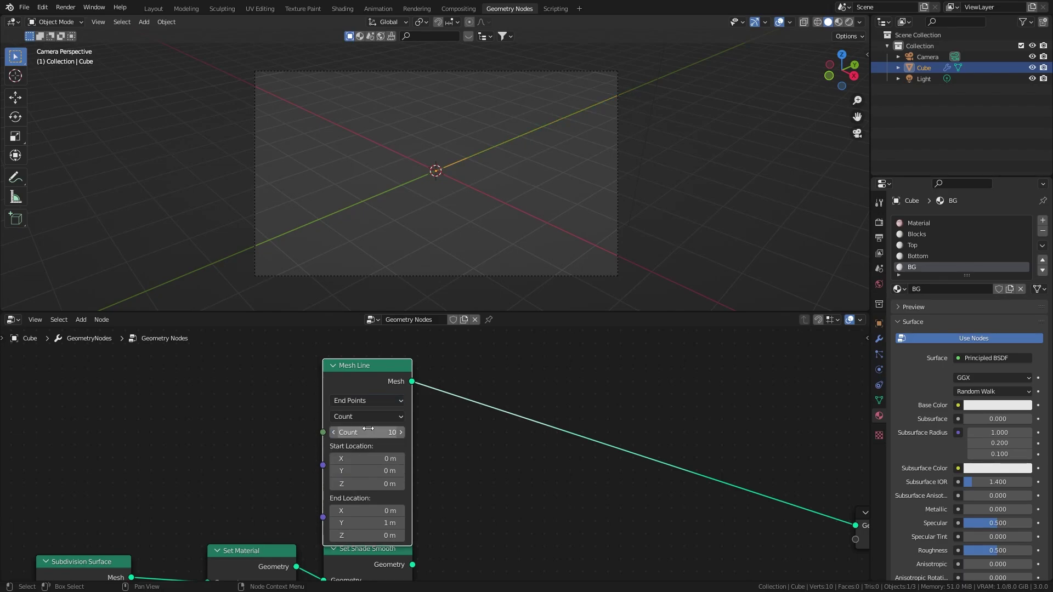
click(366, 416)
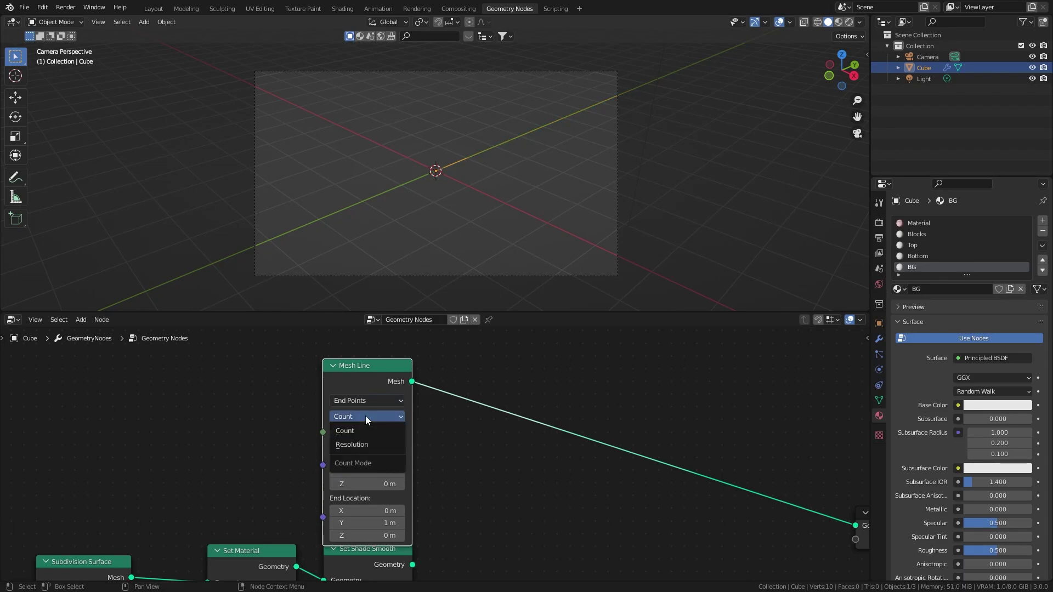
click(363, 444)
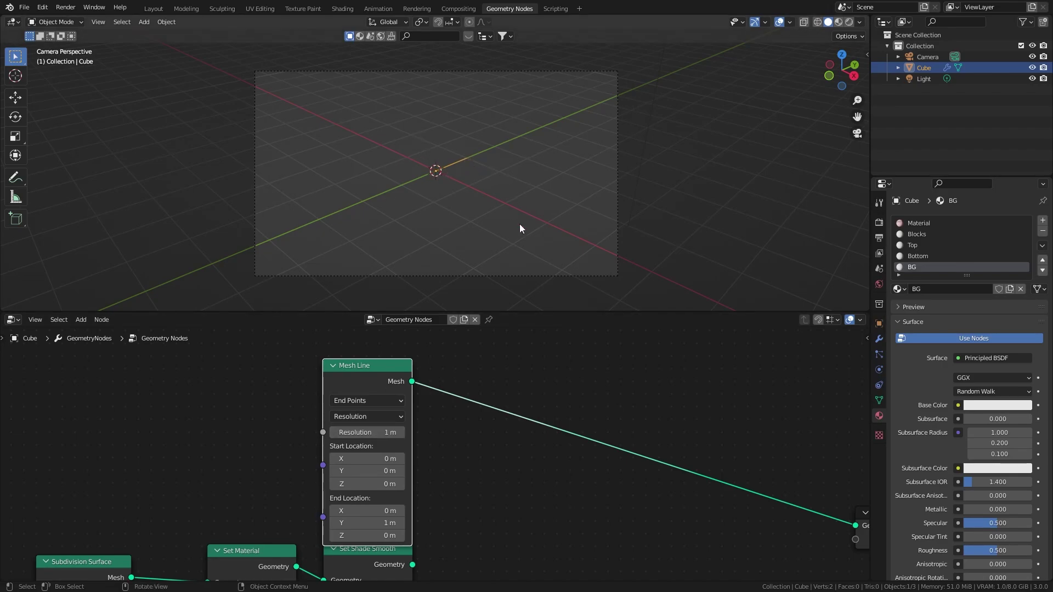
- Add an Instance on Points node on the link between Mesh Line and Group Output
scroll(511, 444, down, 1)
key(shift+a)
text(instan)
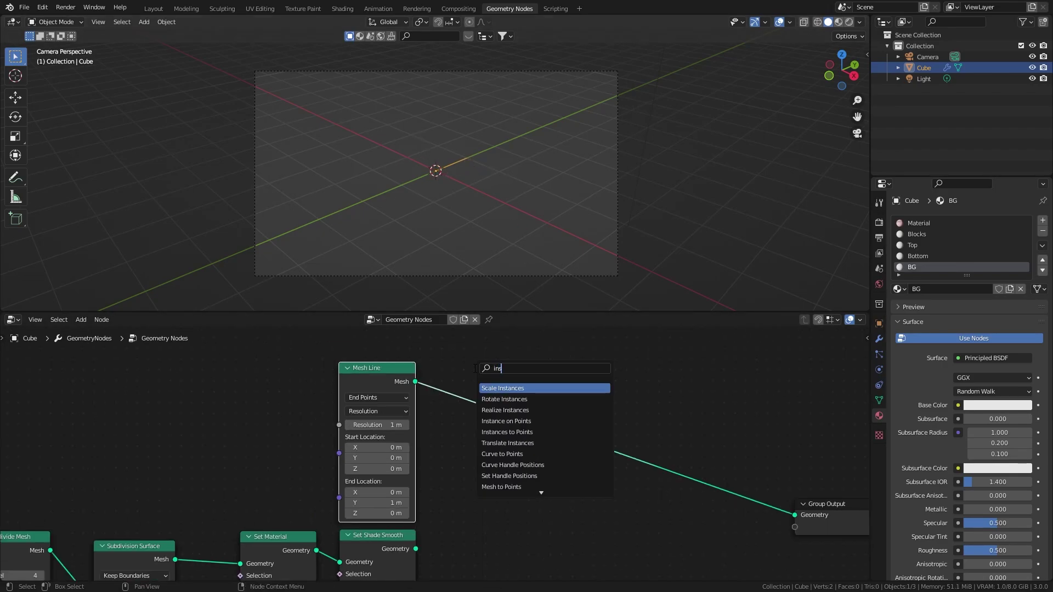
key(Down)
key(Down)
key(Down)
key(Return)
click(486, 373)
scroll(437, 455, down, 2)
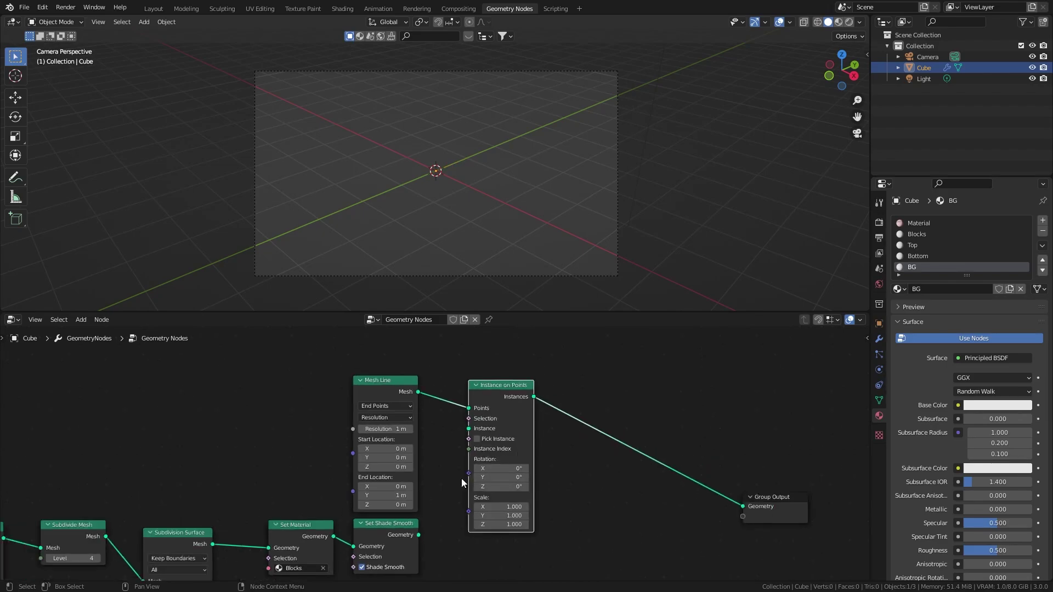
- Connect Set Shade Smooth's Geometry output to the Instance input of Instance on Points and move that node closer to Group Output
drag(419, 534, 469, 429)
drag(501, 385, 574, 411)
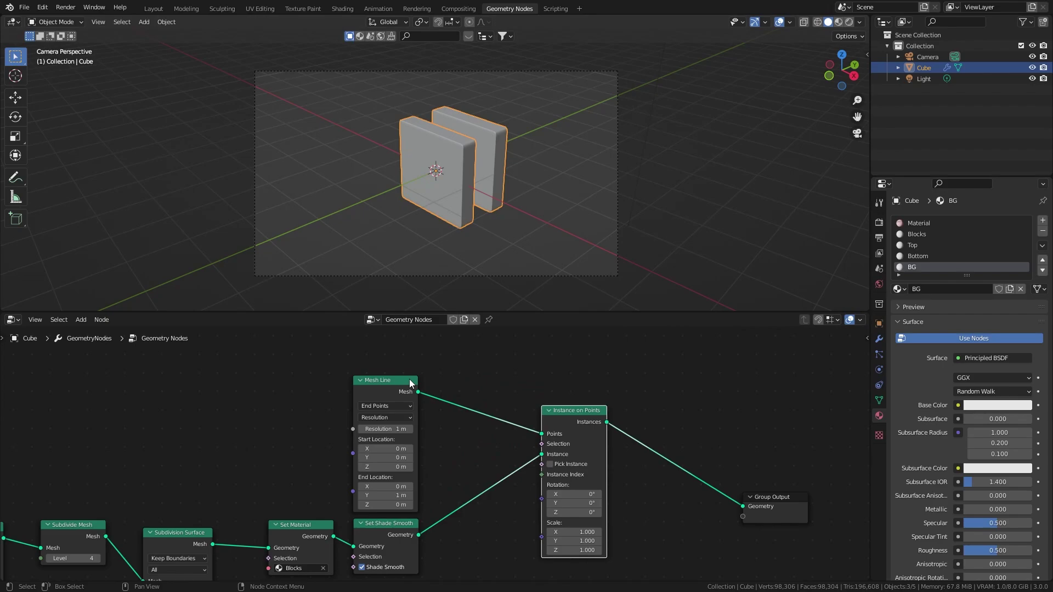
scroll(461, 420, down, 1)
middle_drag(460, 420, 623, 417)
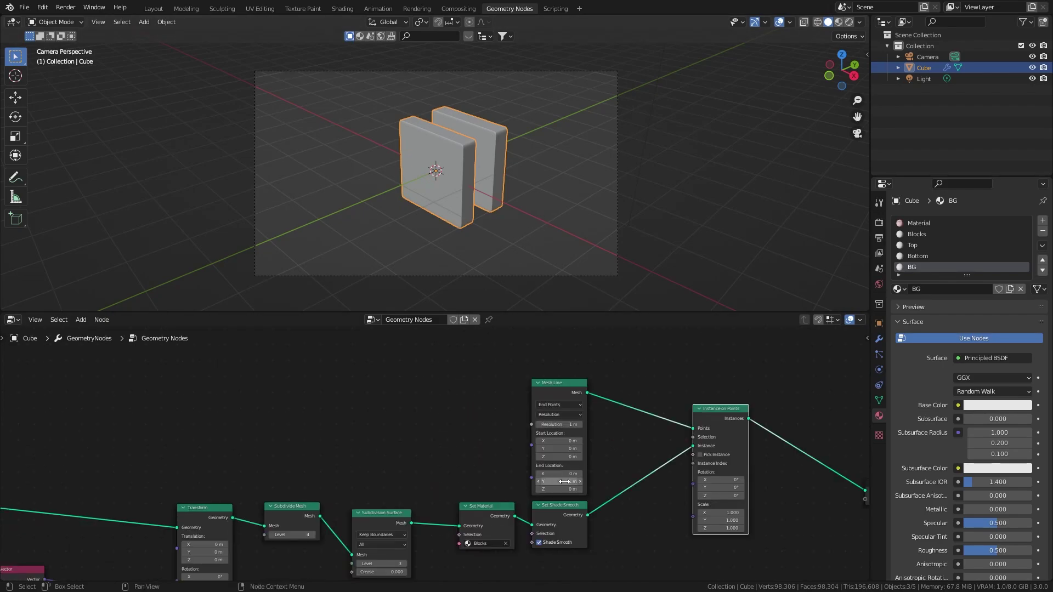
- Set the Mesh Line's end location Y to 10 m and its start location Y to -5 m
click(564, 482)
text(10)
key(Return)
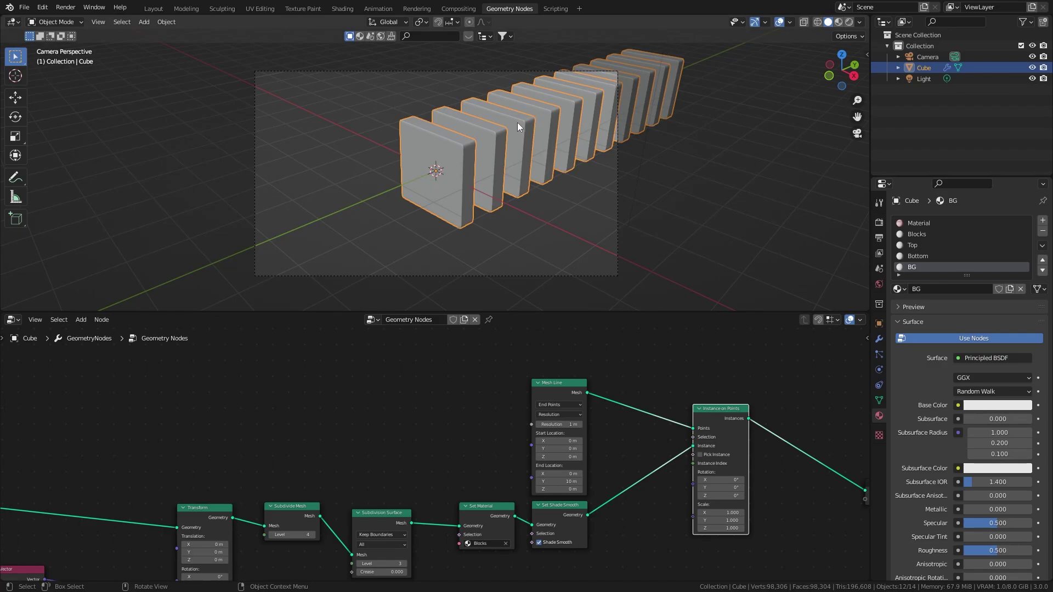
click(551, 448)
text(-5)
key(Return)
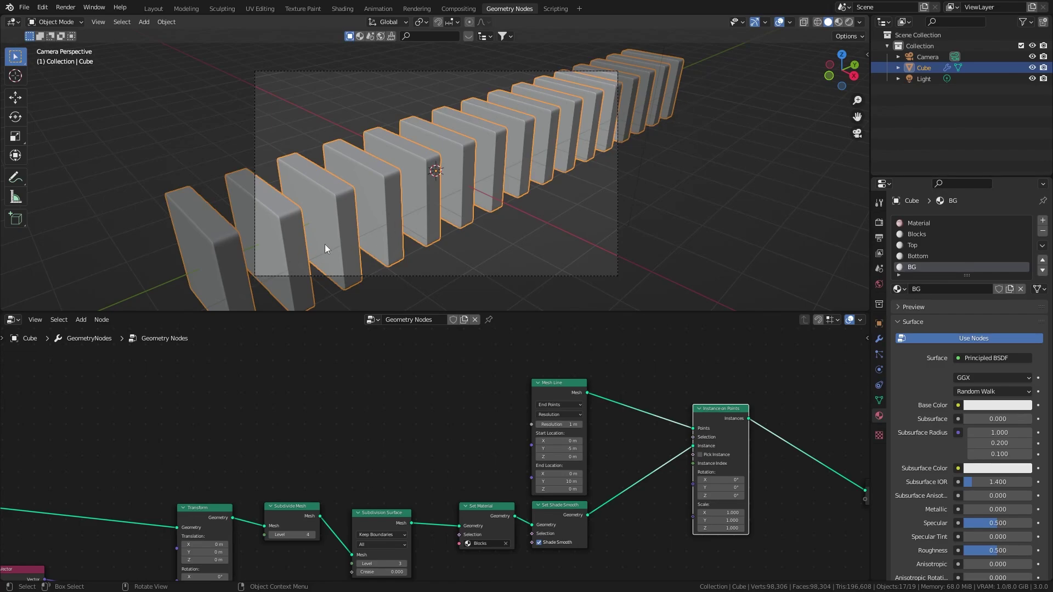
- Move the Vector node slightly up and set the Mesh Line's resolution to 0.4 m
middle_drag(384, 402, 531, 350)
drag(180, 519, 191, 493)
middle_drag(516, 365, 519, 375)
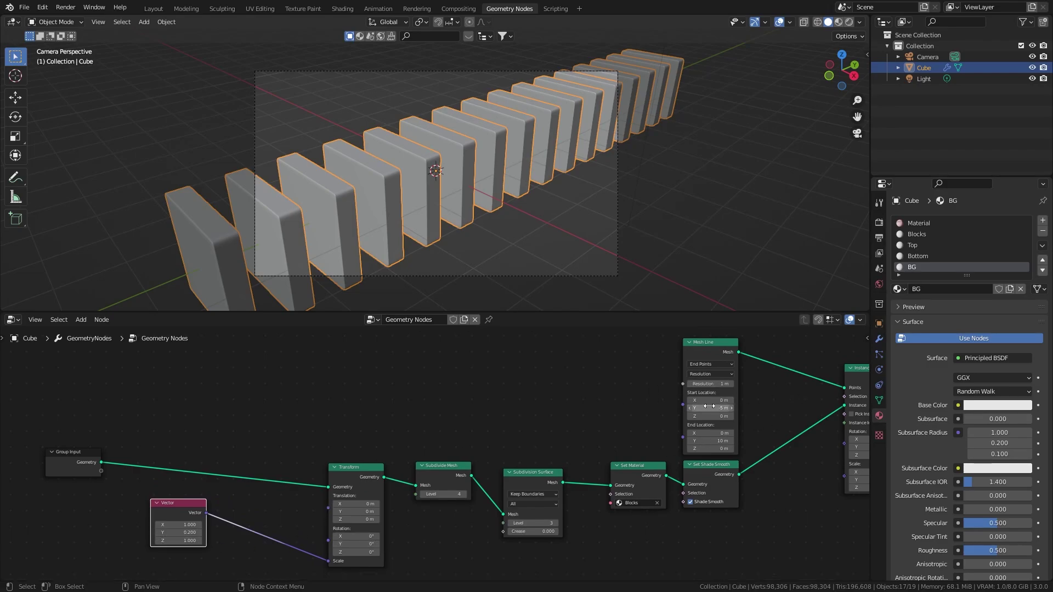
key(minus)
key(Return)
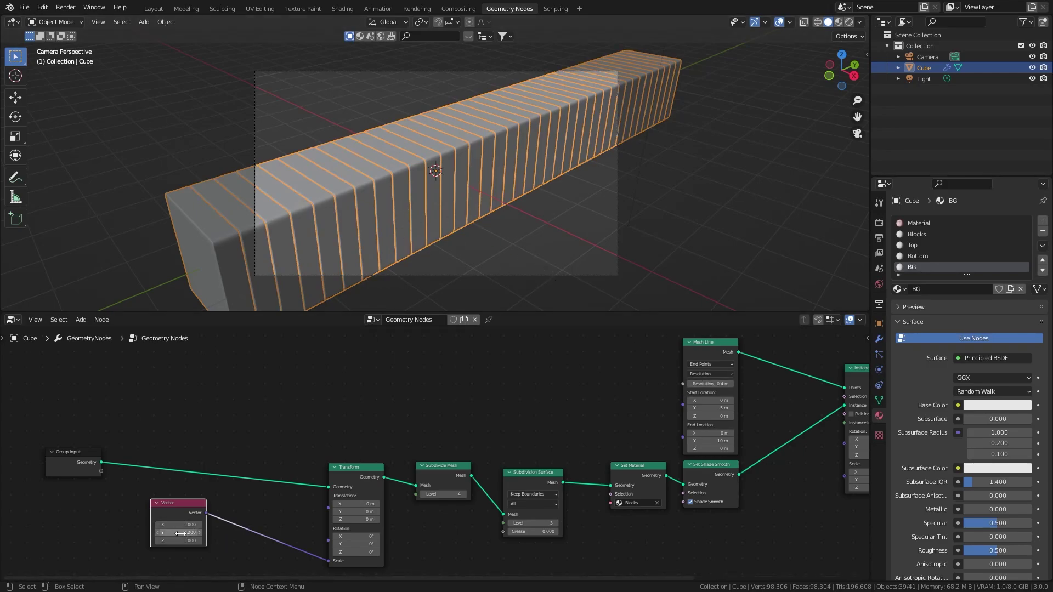
- Try a much larger Y value in the Vector node to thicken the blocks, and undo it
drag(181, 533, 268, 533)
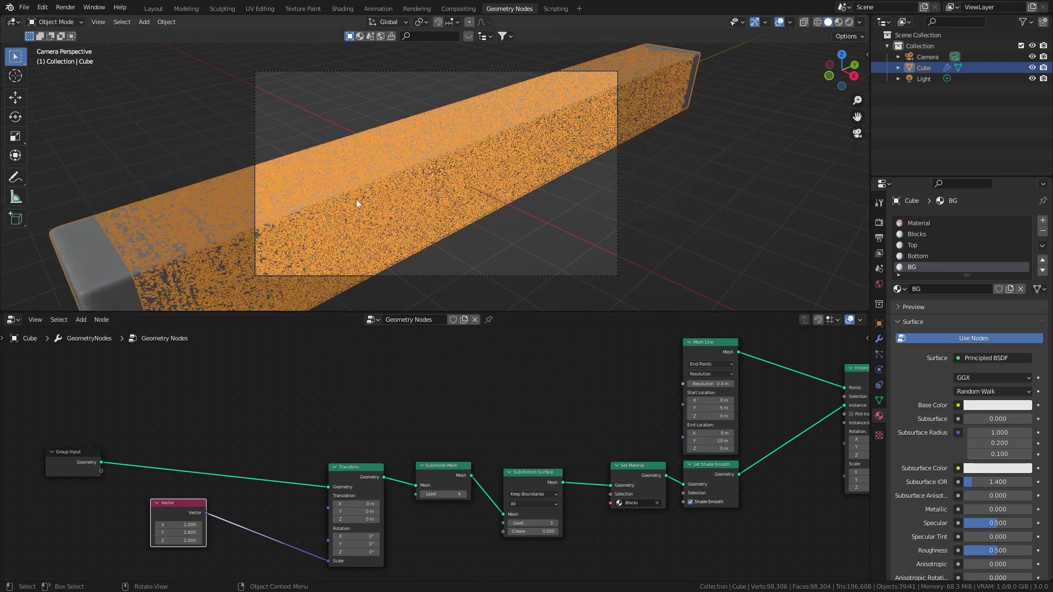
key(ctrl+z)
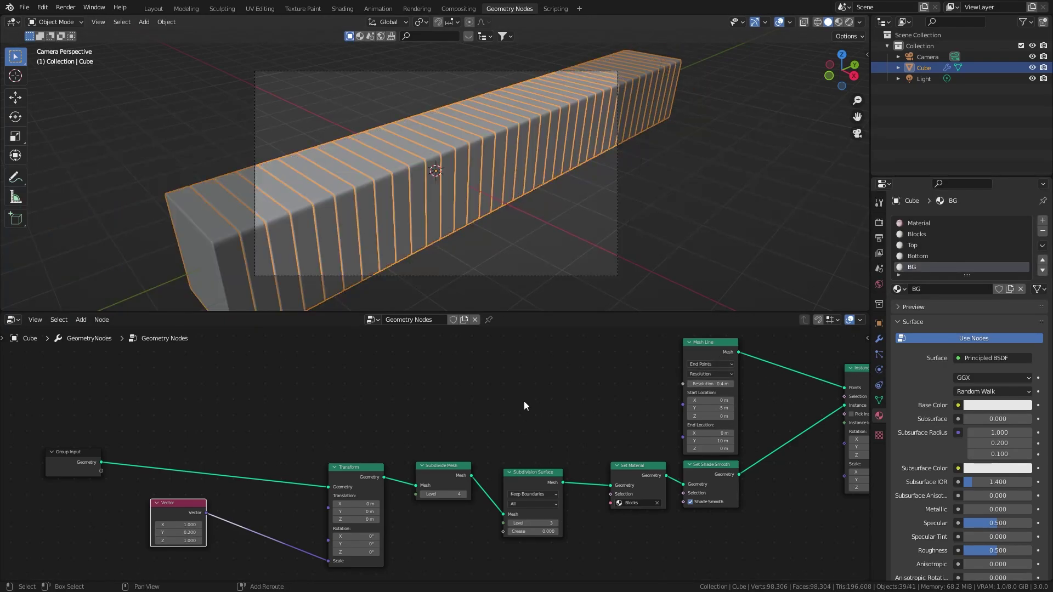
- Add a Separate XYZ node above Transform and connect the Vector node's output to its Vector input
key(shift+a)
click(490, 366)
text(sep)
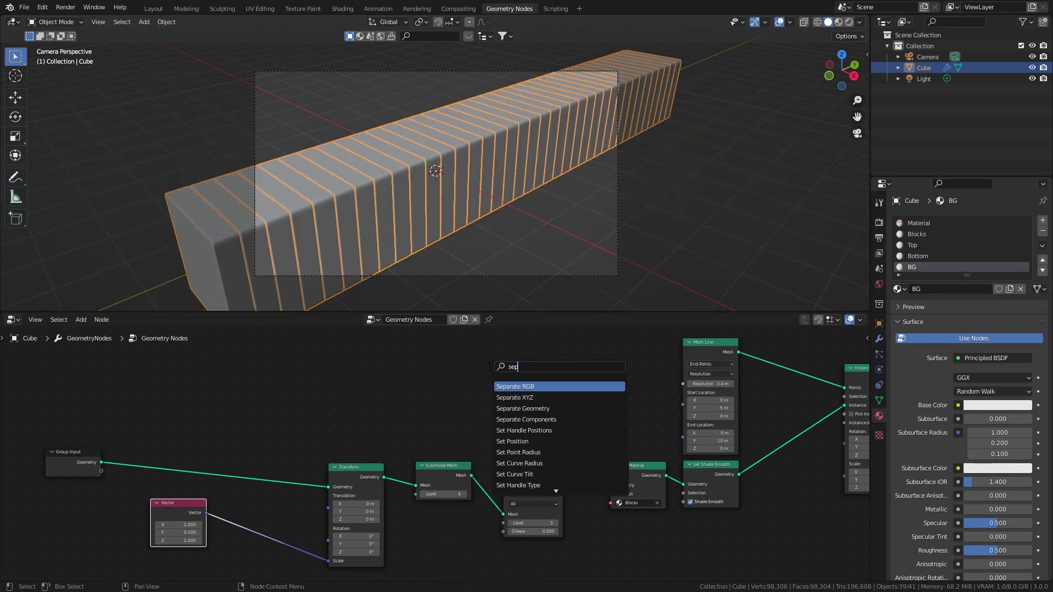
key(Down)
key(Return)
click(329, 359)
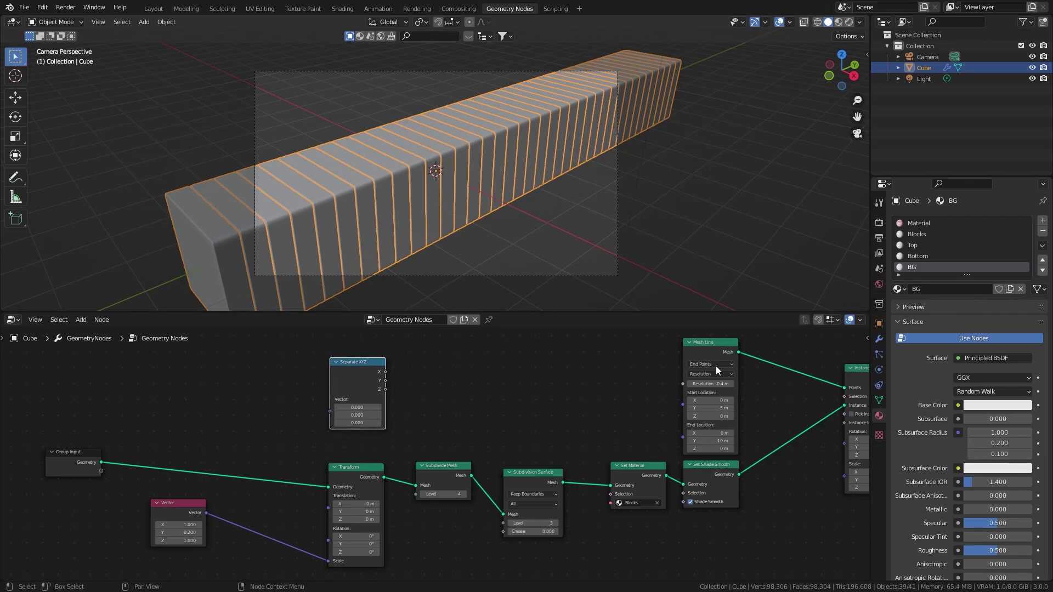
drag(206, 513, 331, 405)
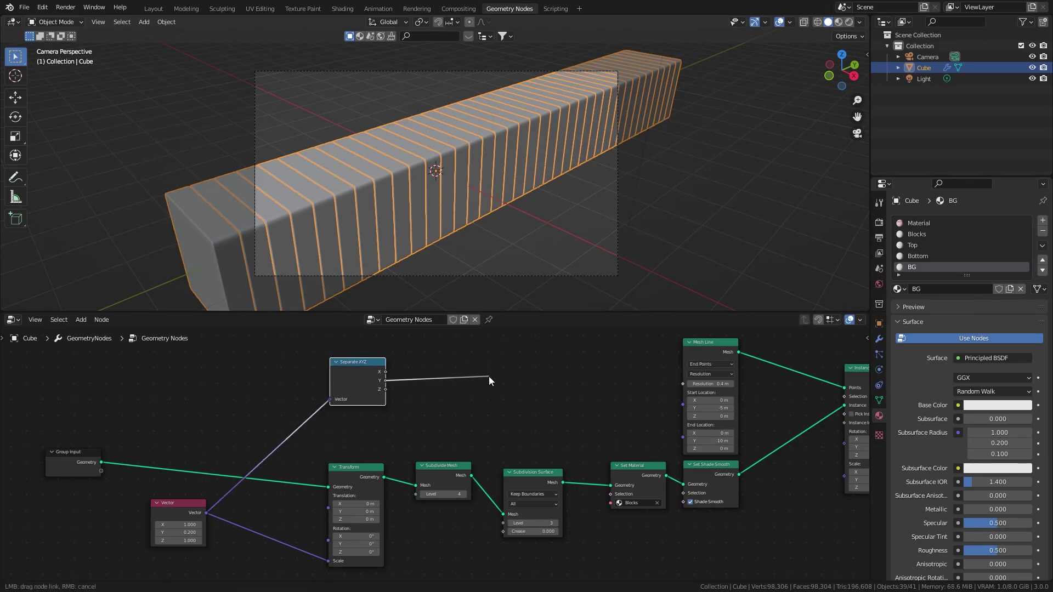
- Add a Math node set to Multiply by 2, fed by the Y output of Separate XYZ
key(shift+a)
click(496, 354)
text(math)
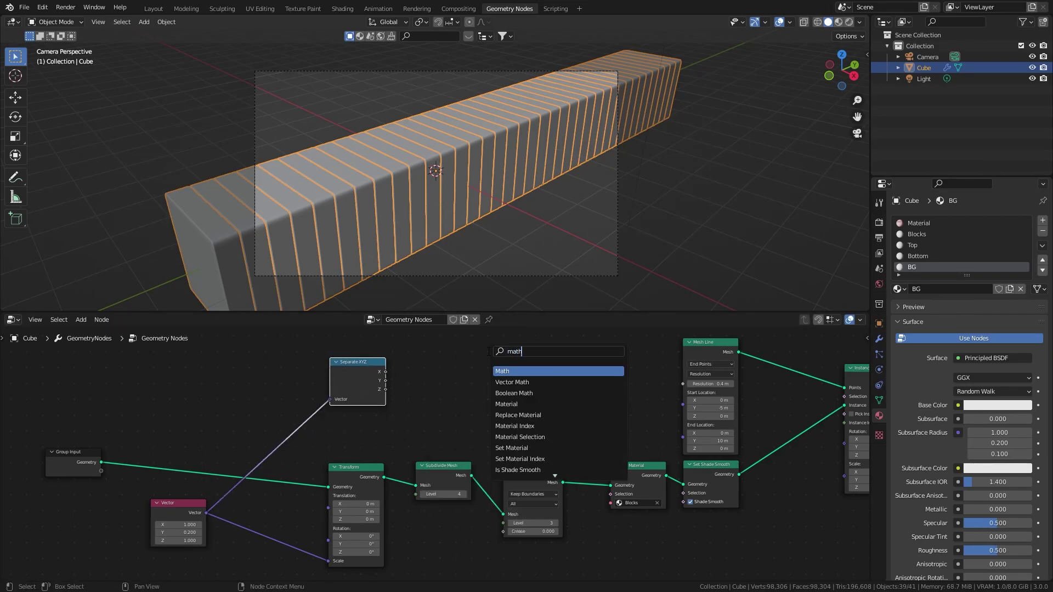
key(Return)
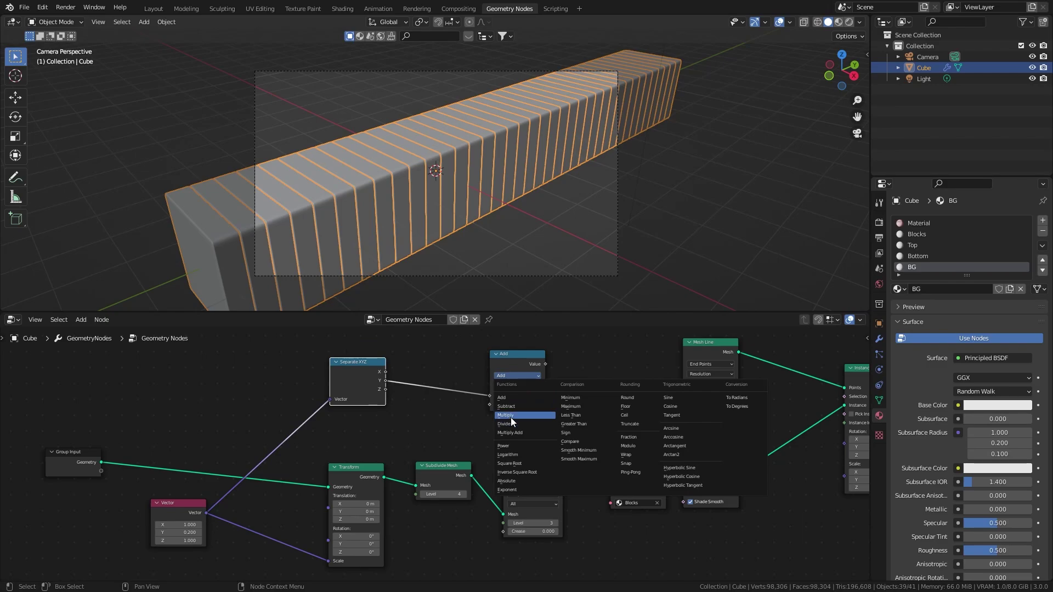
click(512, 415)
click(518, 404)
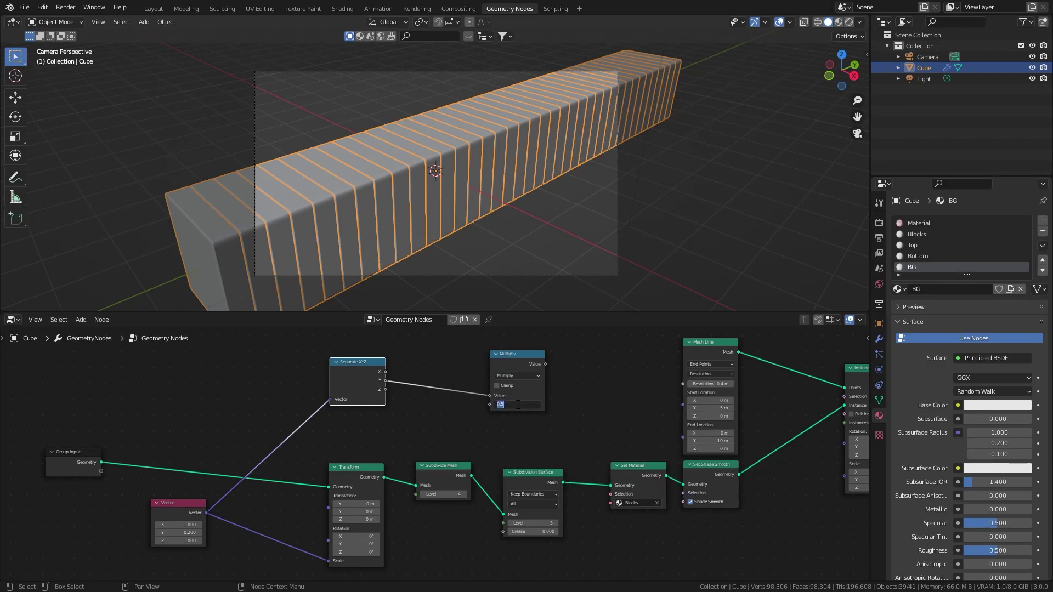
text(2)
key(Return)
- Connect the Multiply output to the Mesh Line's Resolution input and move the Multiply and Separate XYZ nodes beside Mesh Line
drag(545, 365, 683, 384)
drag(508, 366, 629, 372)
drag(357, 397, 566, 366)
middle_drag(298, 419, 293, 392)
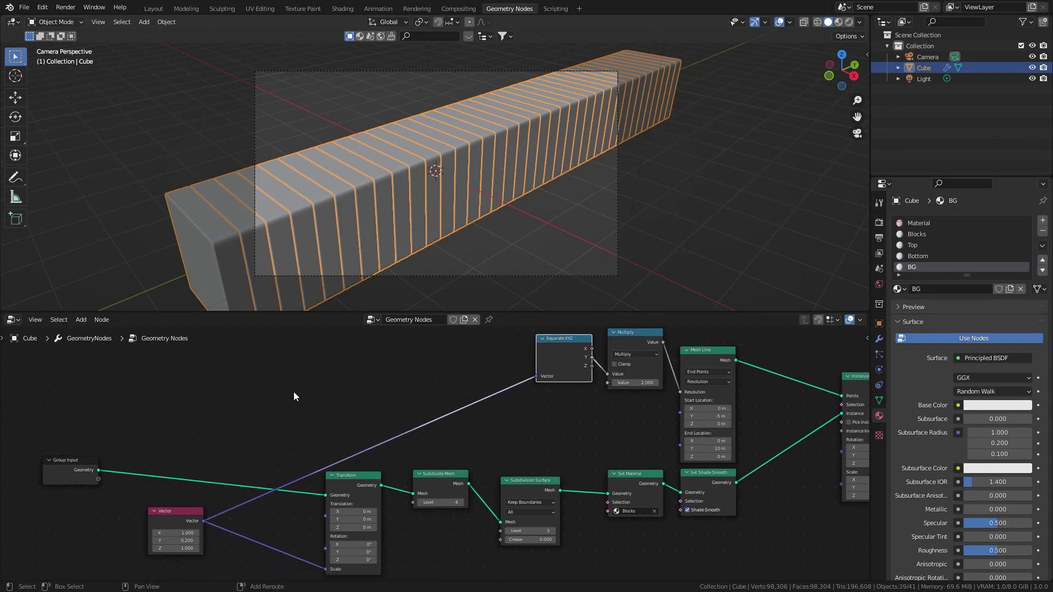
- Try extending the row by lowering the Mesh Line's start location Y, and set it back to -5 m
mouse_move(174, 541)
mouse_down()
mouse_move(216, 540)
mouse_move(170, 541)
mouse_up()
key(Home)
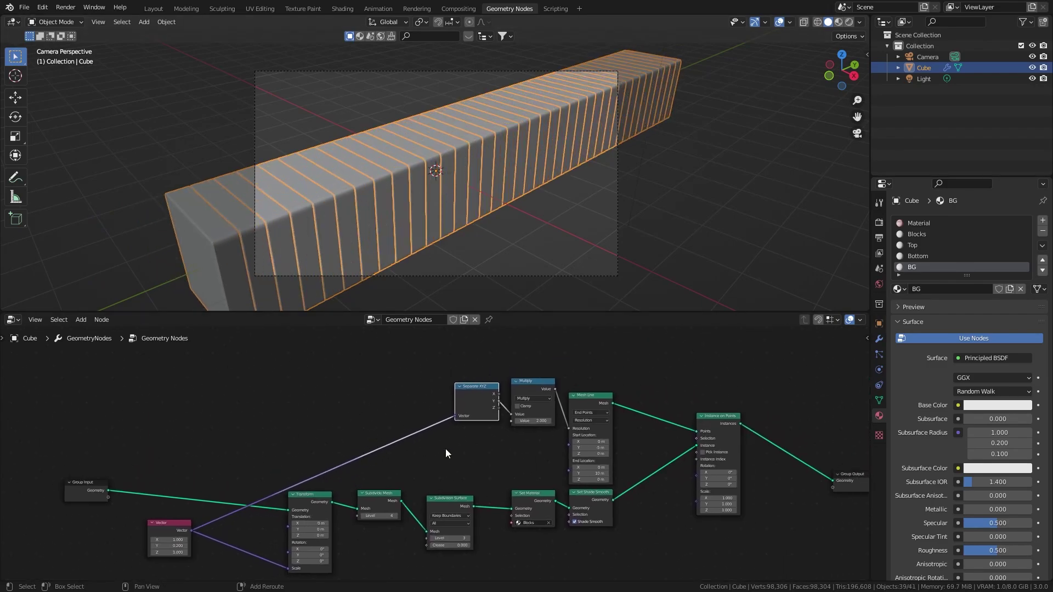
drag(591, 448, 514, 447)
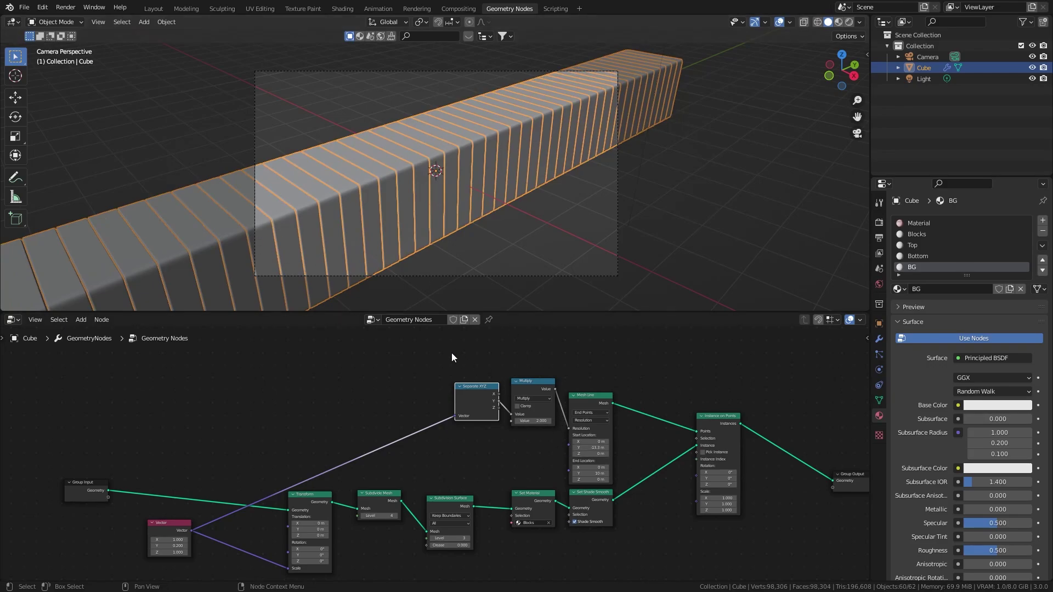
double_click(589, 449)
text(-5)
key(Return)
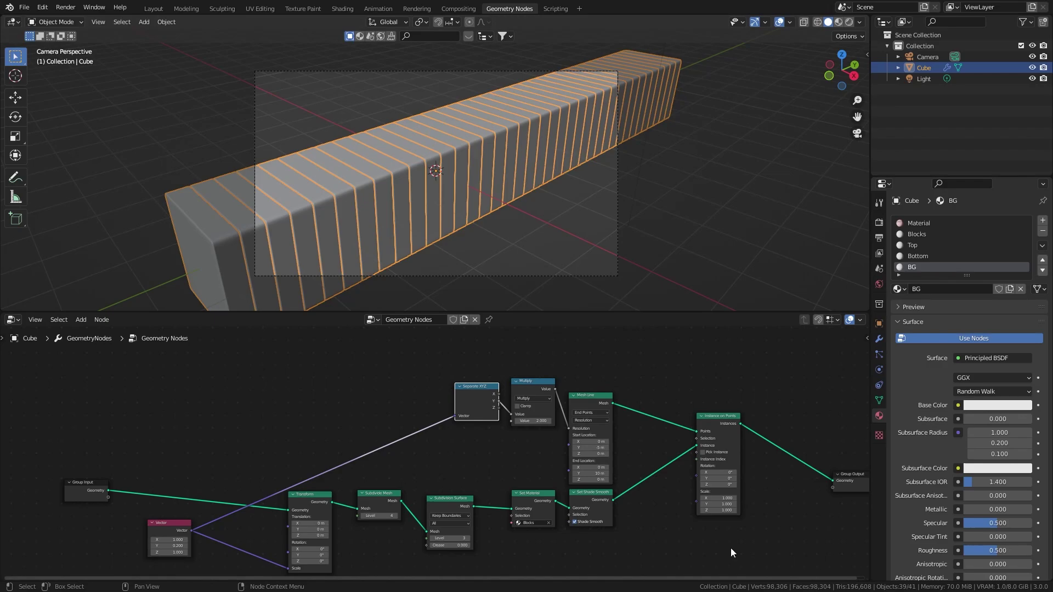
- Mute the Subdivision Surface and Subdivide Mesh nodes
click(452, 500)
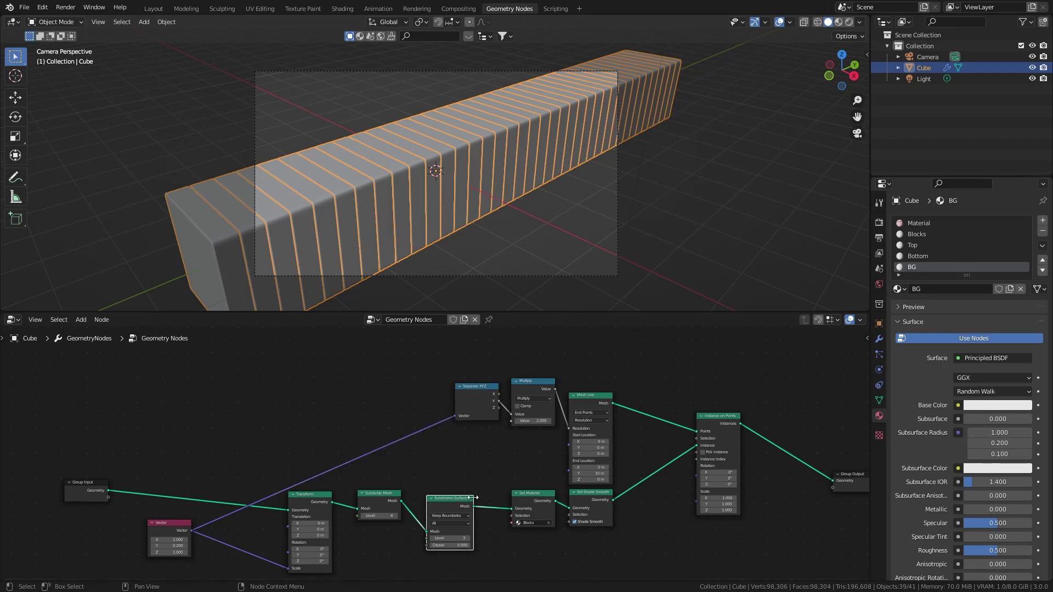
key(m)
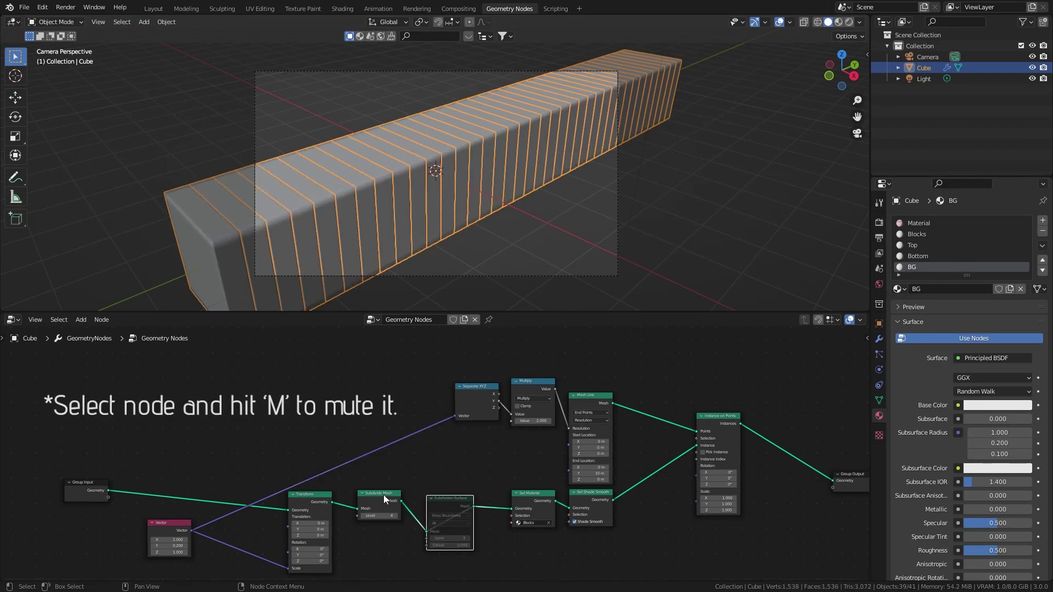
click(383, 494)
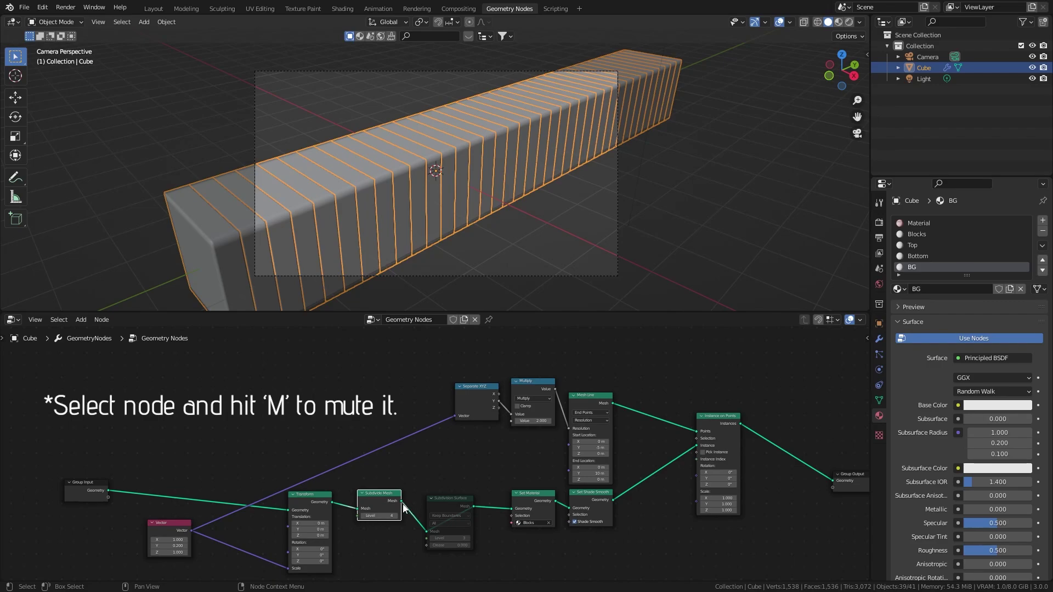
key(m)
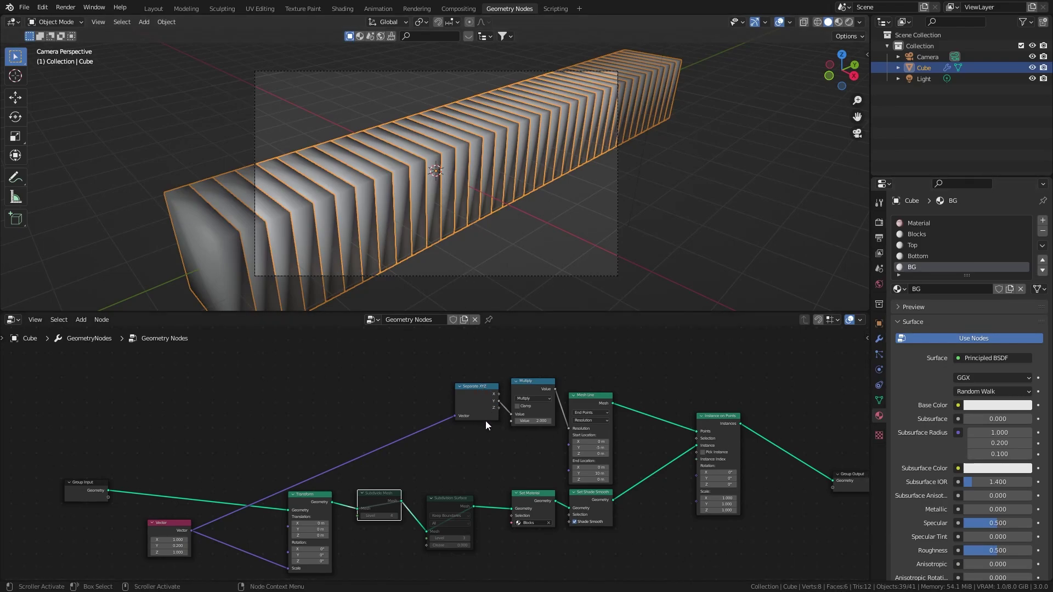
- Add a Value node and place it just above Group Input
scroll(486, 421, up, 1)
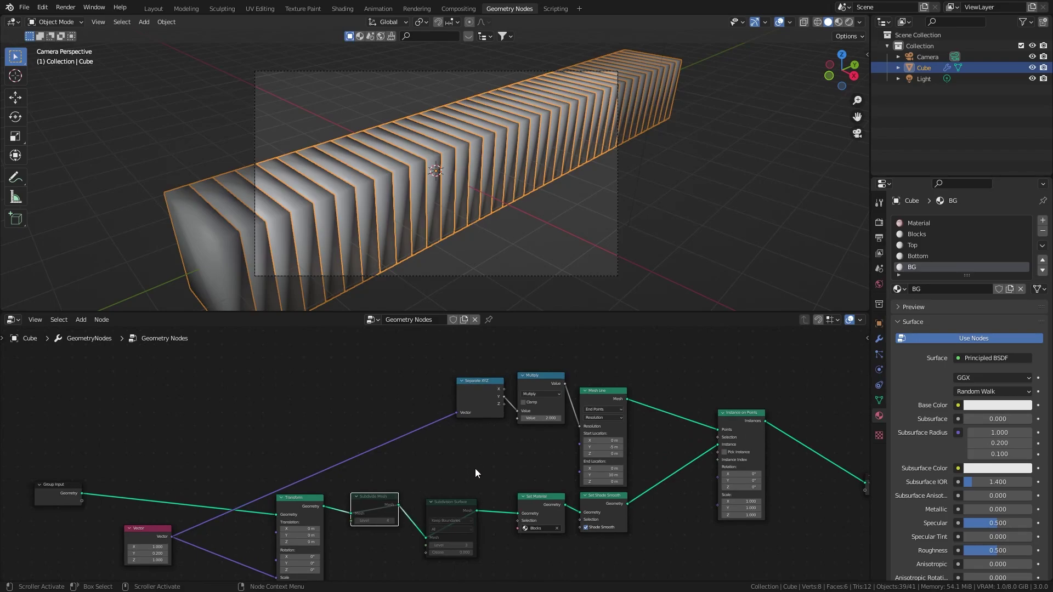
key(shift+a)
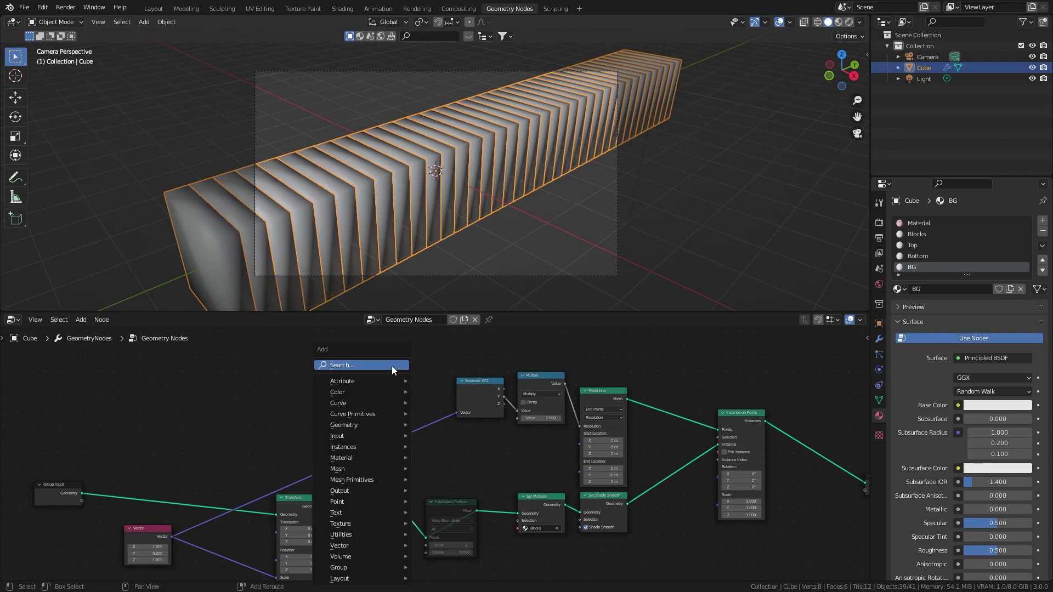
click(392, 366)
text(value)
key(Return)
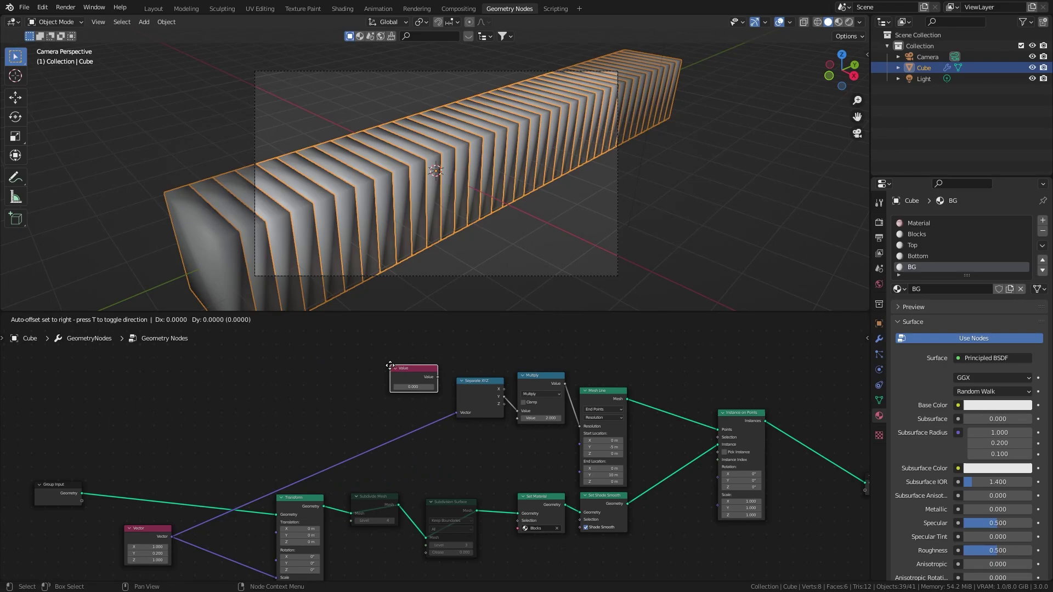
click(35, 443)
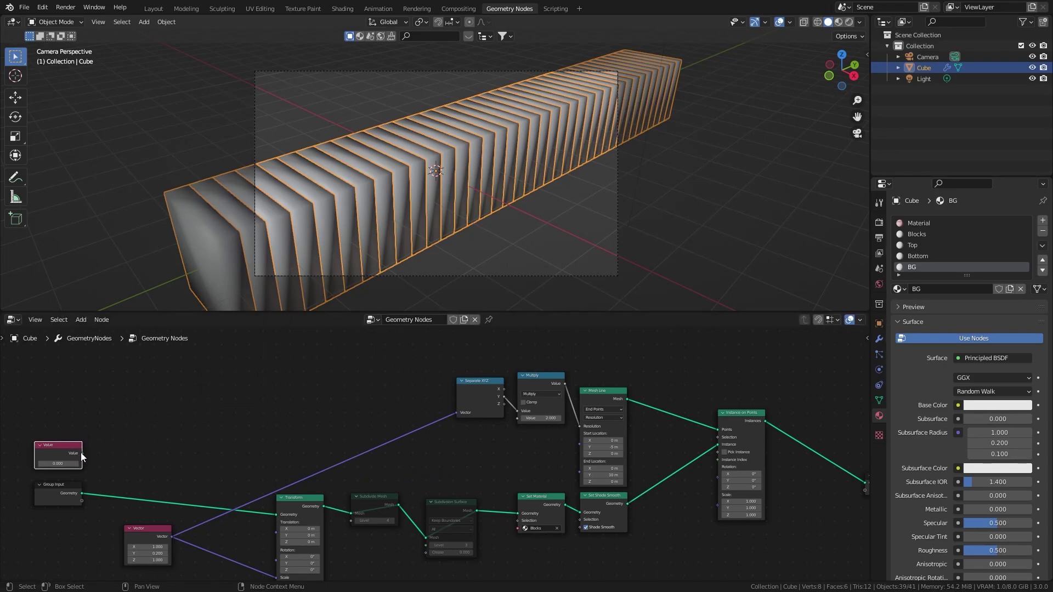
- Connect the Value node to the Mesh Line's Start Location and set the value to 1
drag(82, 454, 581, 445)
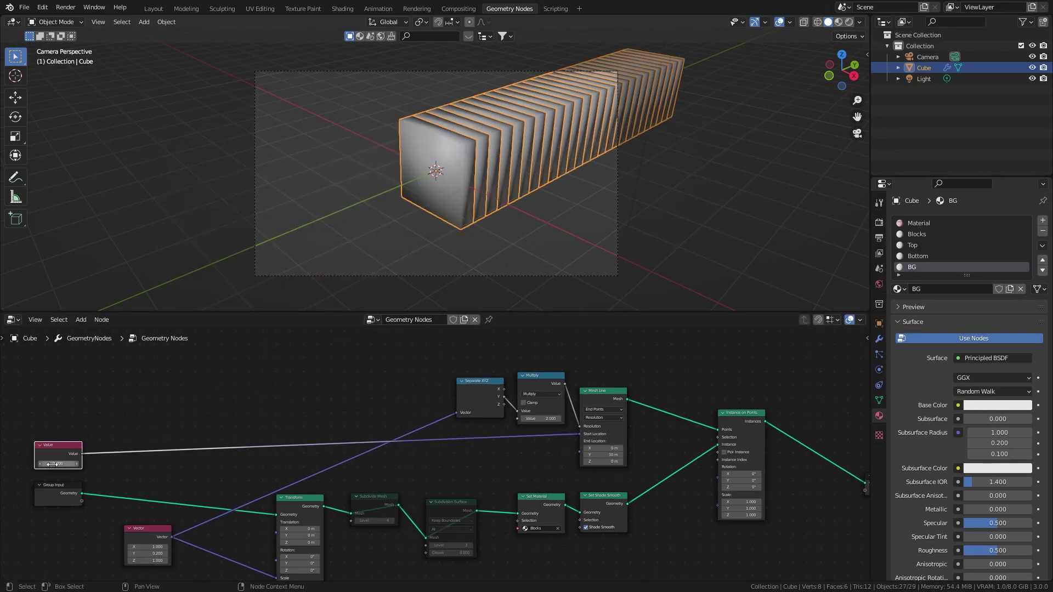
mouse_move(53, 464)
mouse_down()
mouse_move(72, 464)
mouse_move(51, 464)
mouse_move(59, 461)
mouse_up()
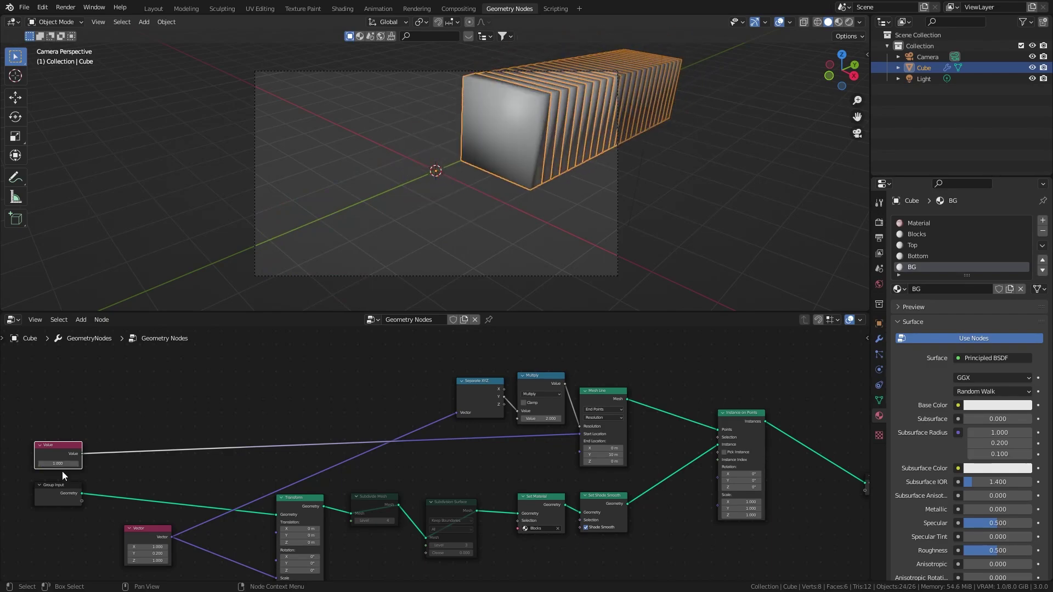
- Insert a Vector Math node on the link between Value and Mesh Line, set it to Multiply and place it above the Transform node
key(shift+a)
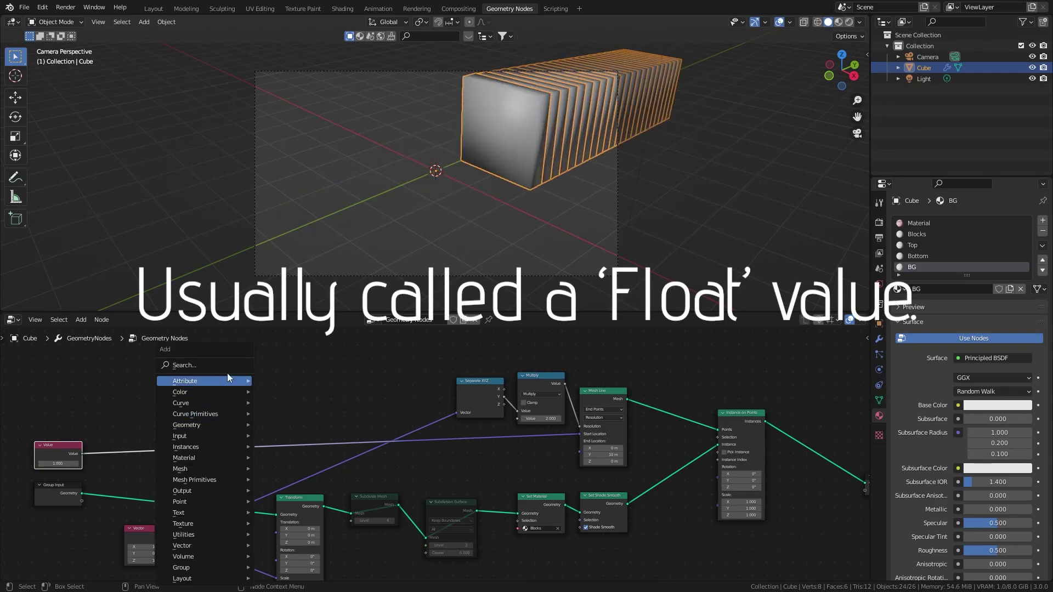
text(vector)
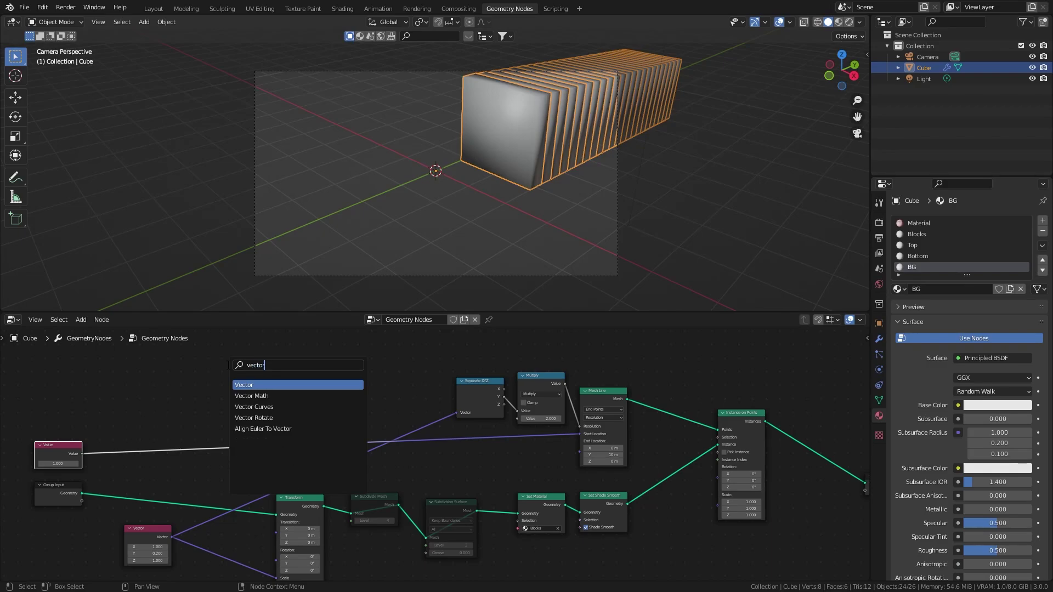
click(252, 395)
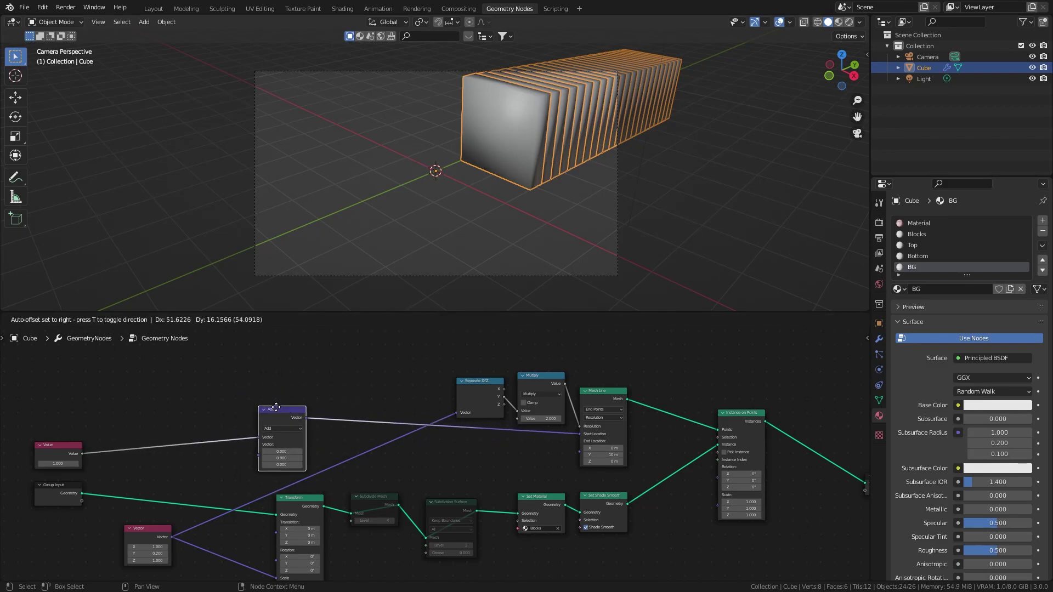
click(276, 407)
click(282, 428)
click(282, 453)
drag(287, 411, 282, 386)
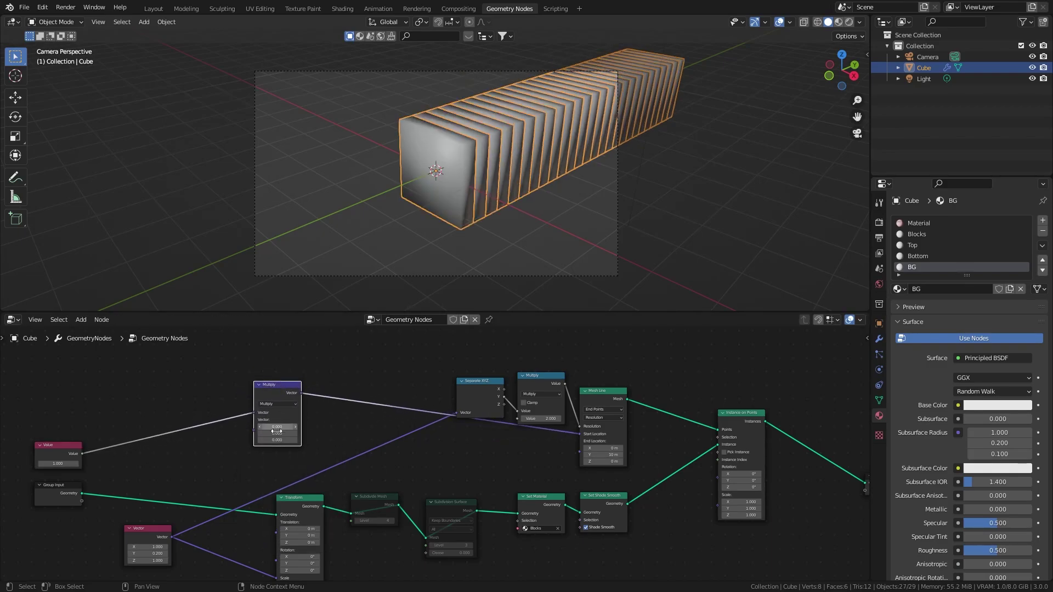
- Set the Y of the Multiply node's second vector to -5 and set the Value node to 0
click(277, 434)
text(-5)
key(Return)
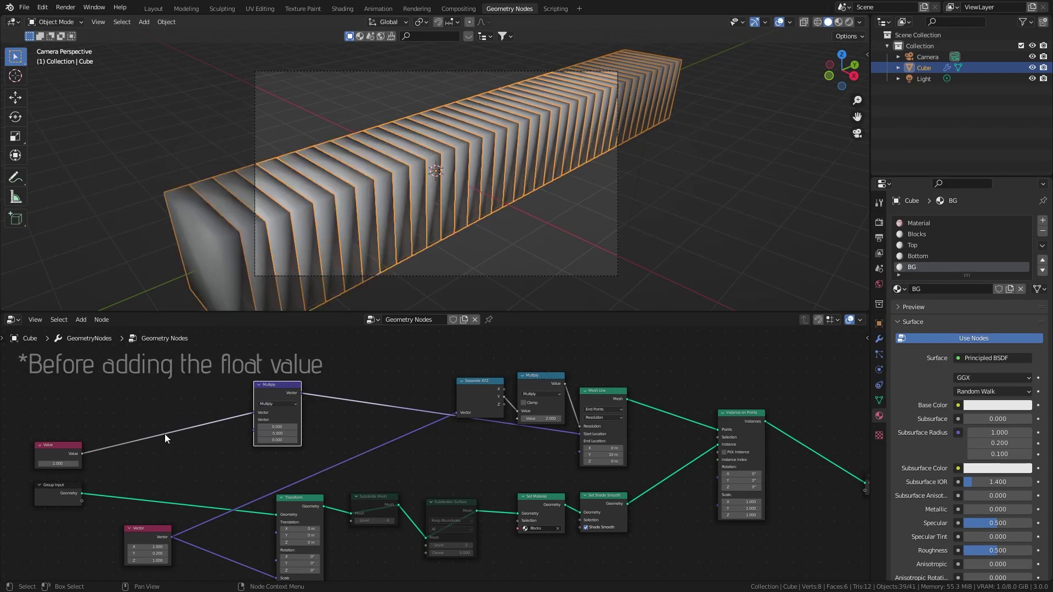
mouse_move(57, 464)
mouse_down()
mouse_move(88, 464)
mouse_move(56, 461)
mouse_up()
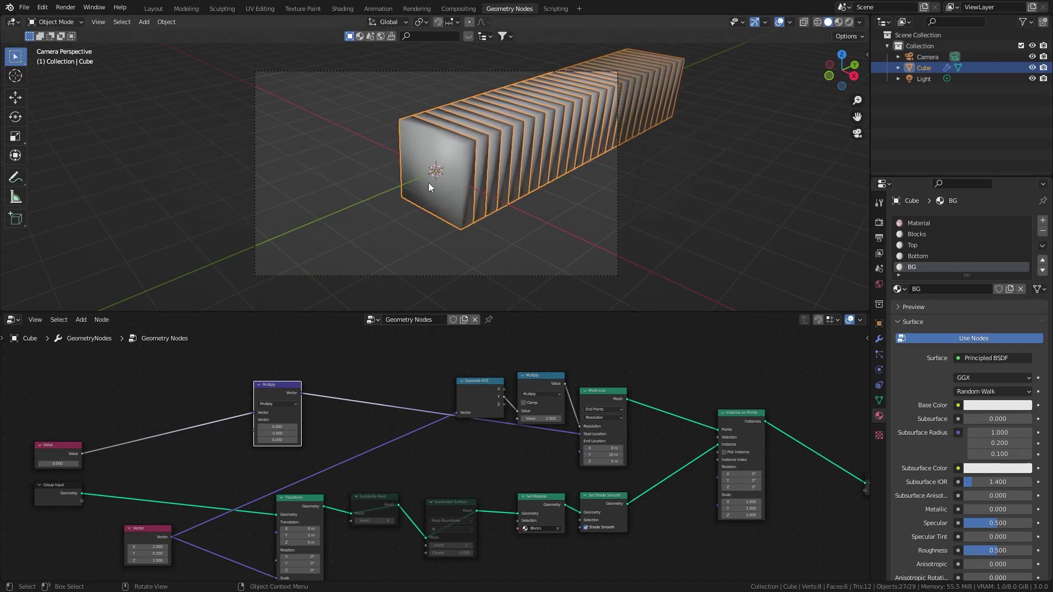
- Switch the vector Multiply node's operation to Multiply Add and set its multiplier Y to -1
click(278, 405)
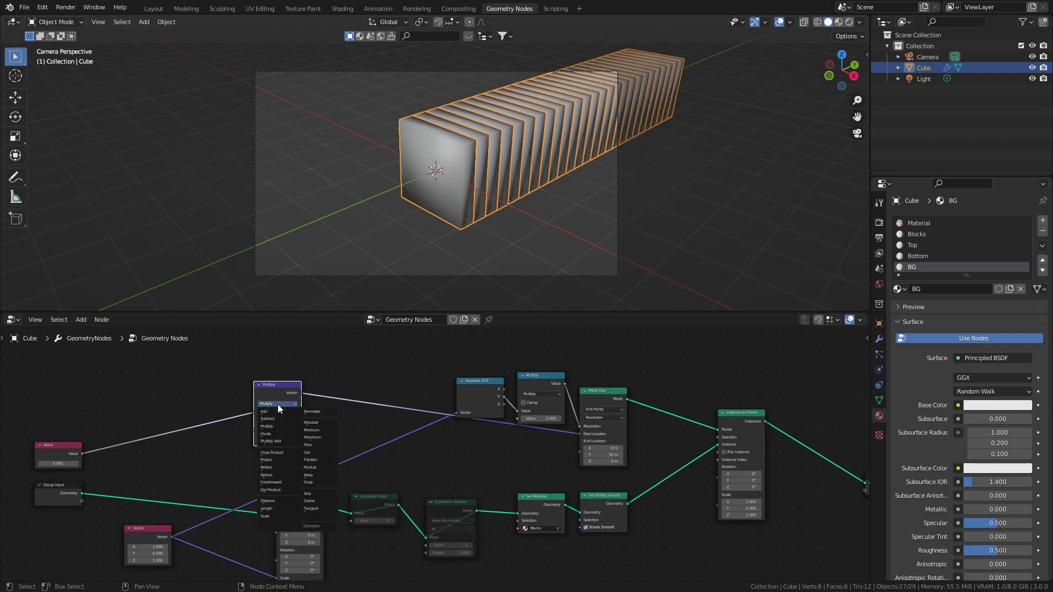
click(279, 440)
click(279, 433)
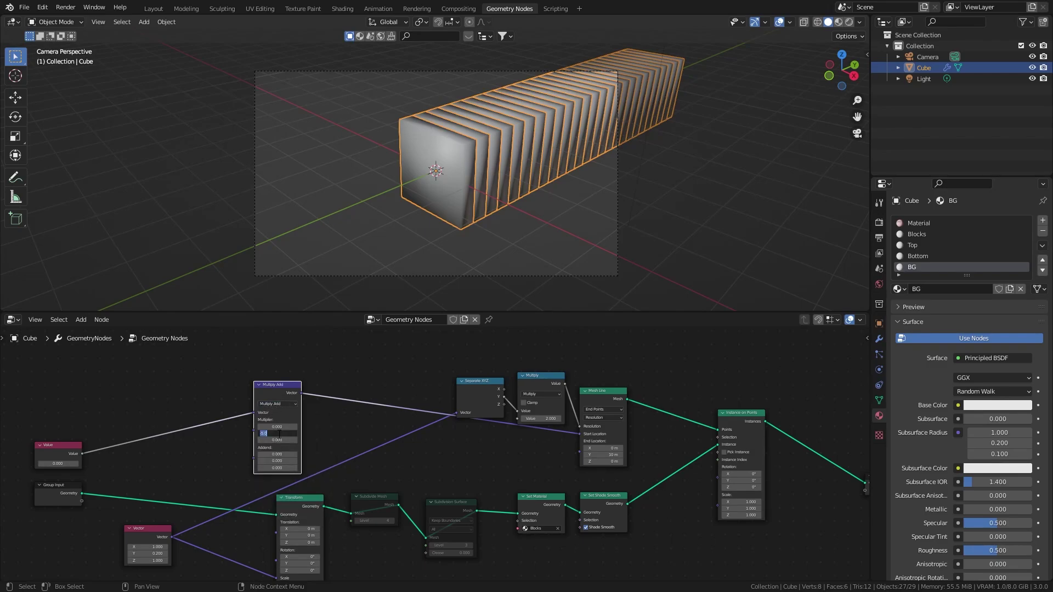
text(-1)
key(Return)
key(minus)
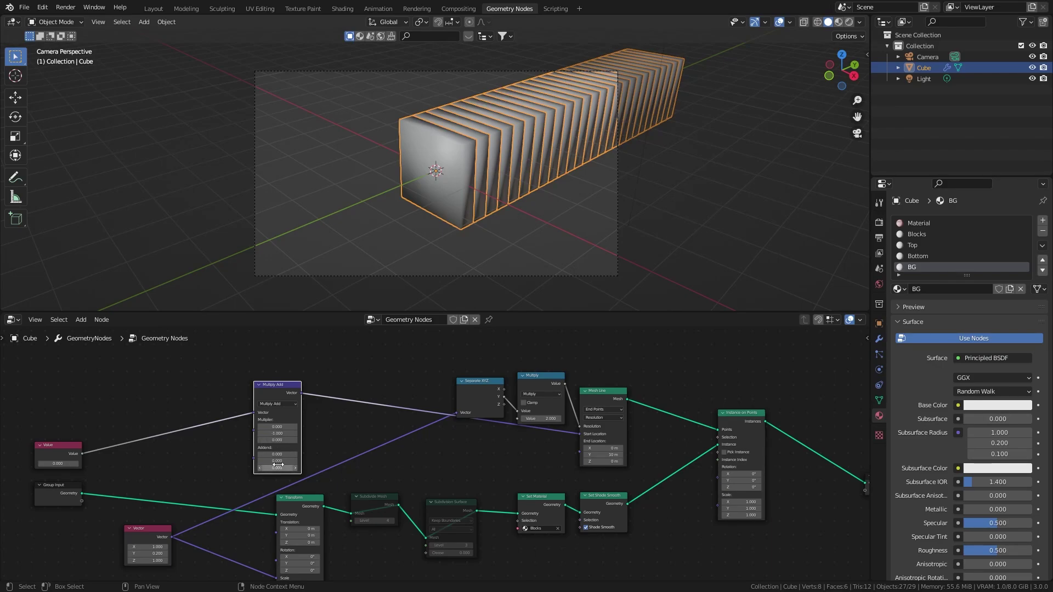
- Set the Multiply Add node's addend Y to -5 and try raising the Value node to preview the row's growth
click(279, 461)
text(-5)
key(Return)
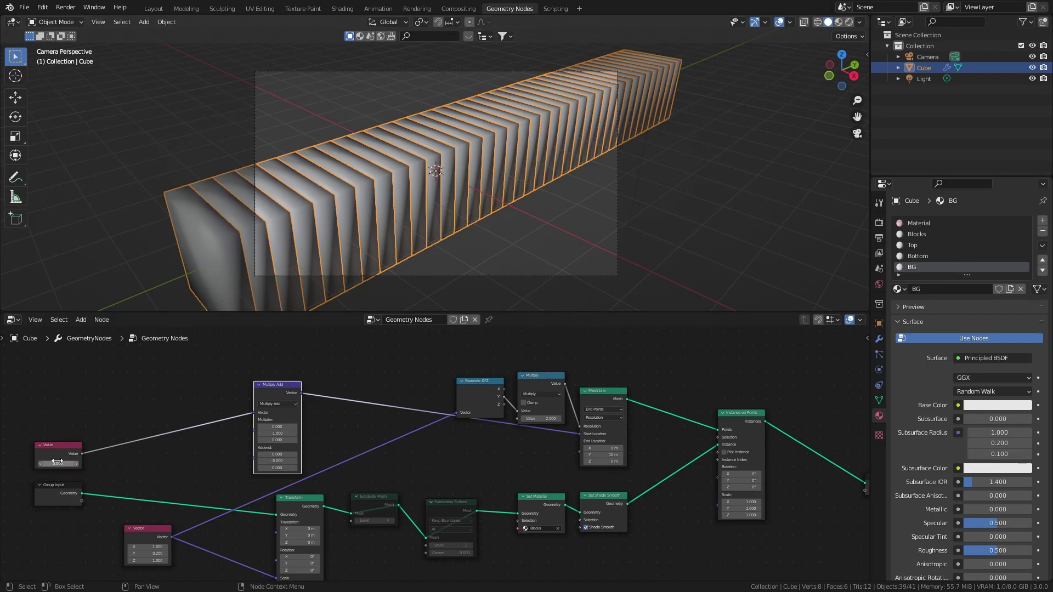
drag(56, 463, 143, 462)
right_click(57, 464)
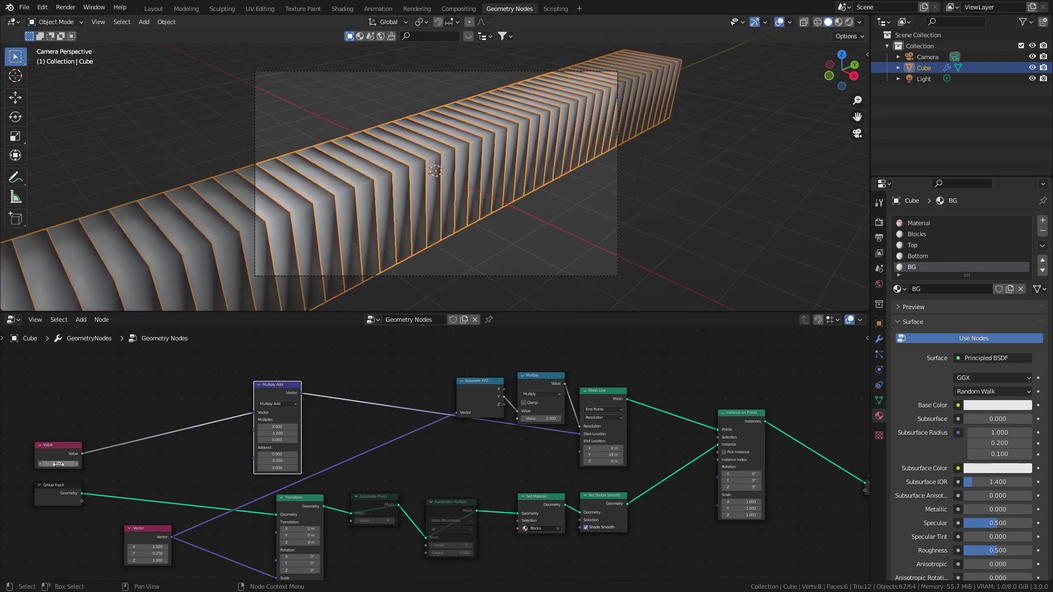
- Split a strip off the lower part of the 3D viewport and turn it into a Timeline
drag(867, 309, 859, 249)
click(14, 257)
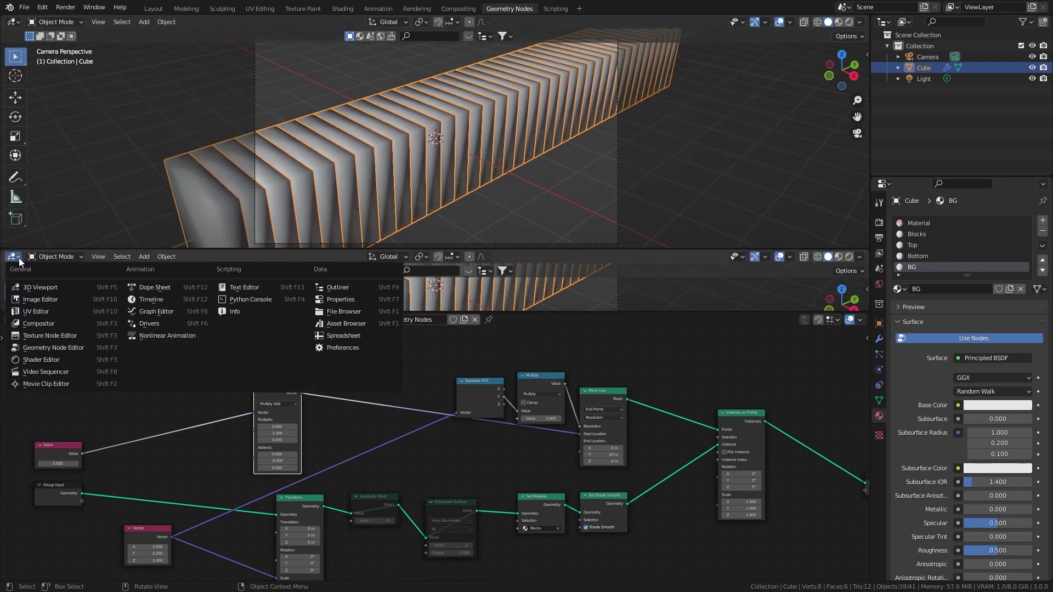
click(153, 301)
- Keyframe the Value node at 0 on frame 1 and at 25 on frame 250
click(73, 457)
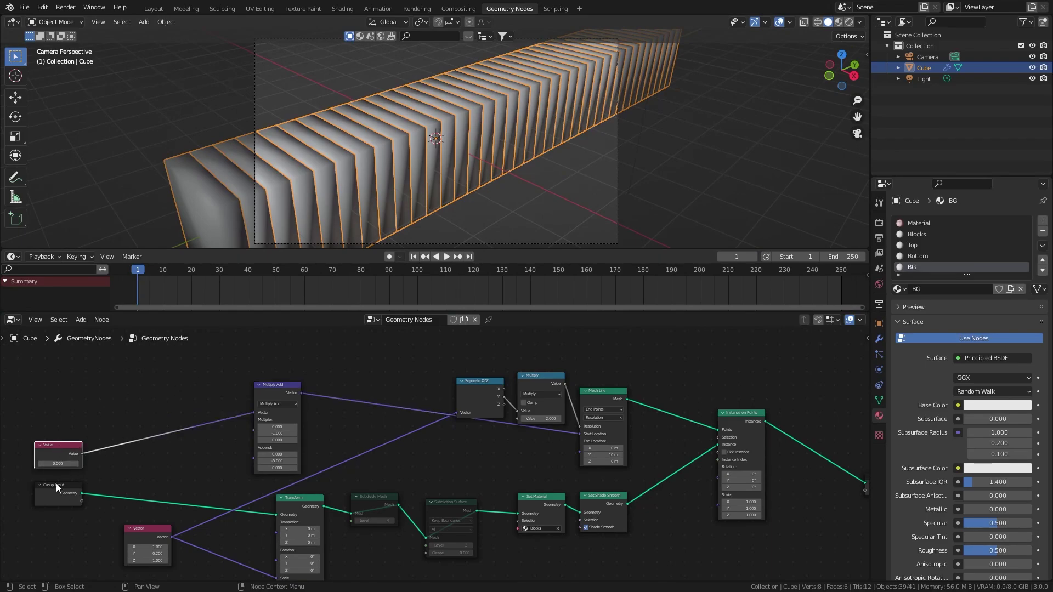
key(i)
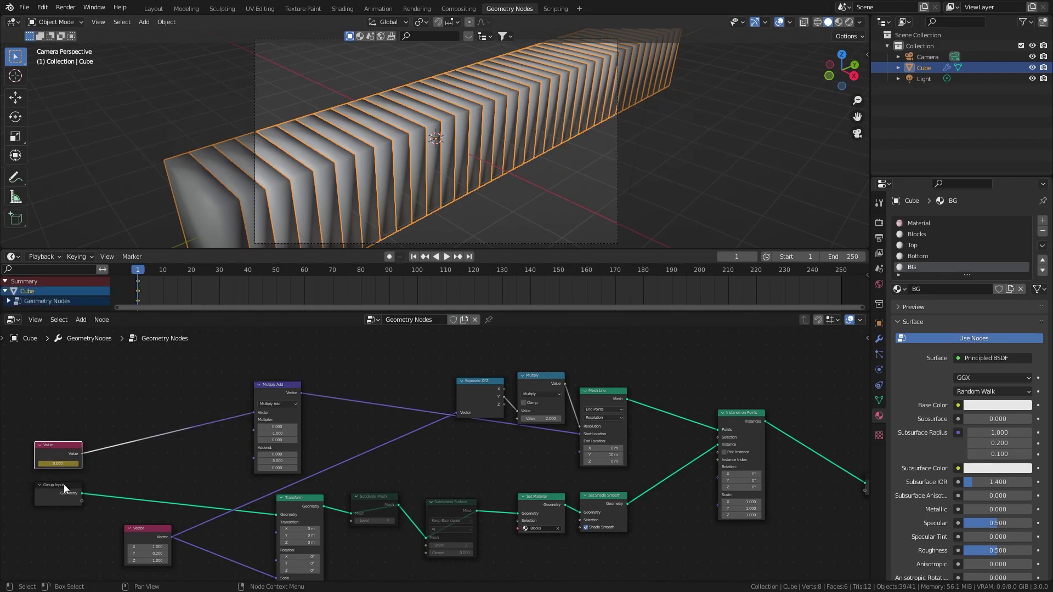
click(471, 257)
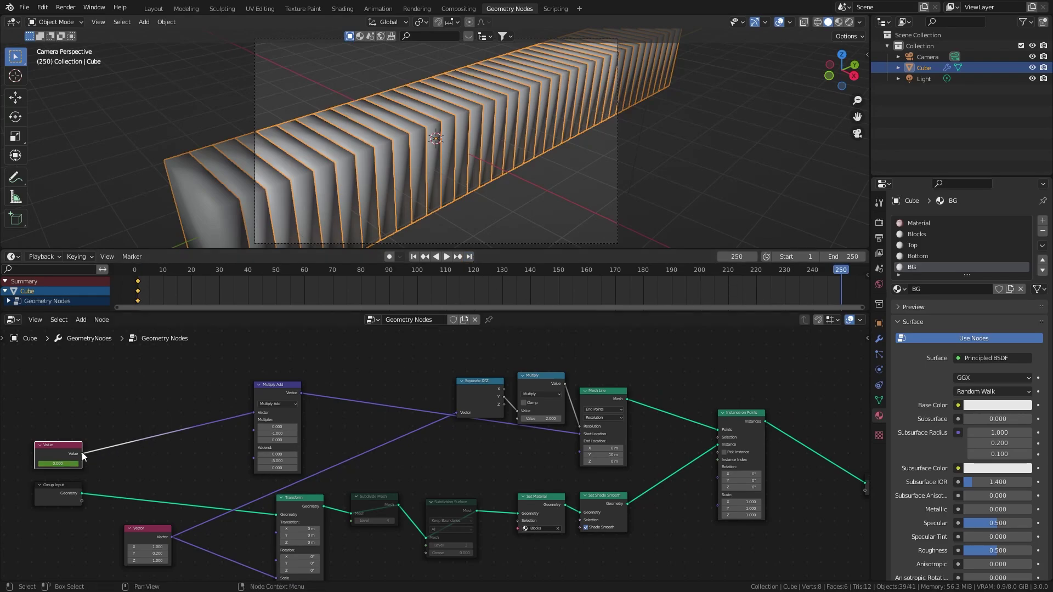
click(60, 463)
text(25)
key(Return)
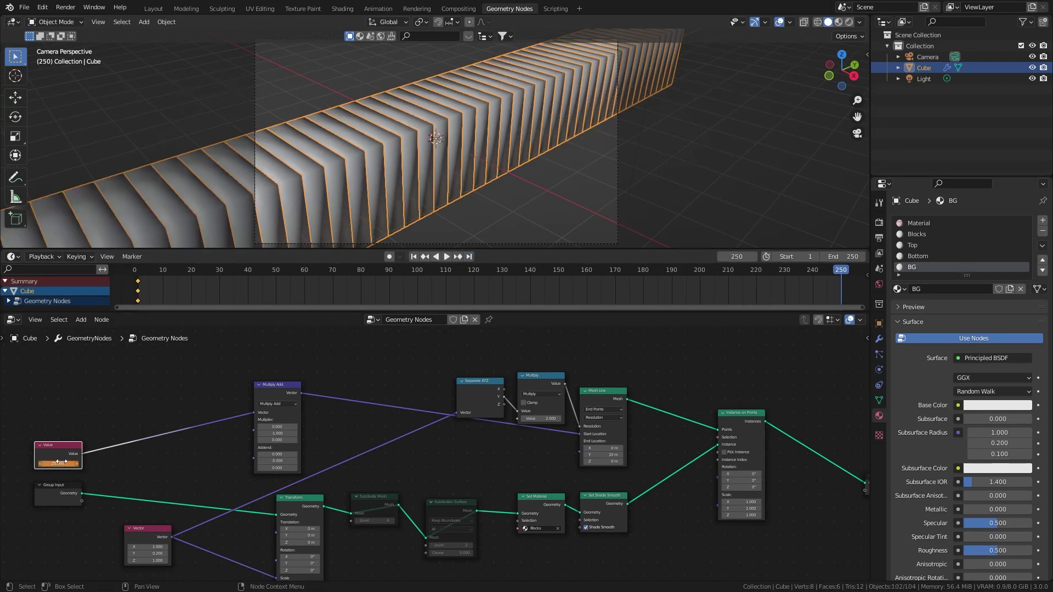
key(i)
- Set the Value keyframes' interpolation to Linear, playing the animation before and after the change, and return to frame 1
key(space)
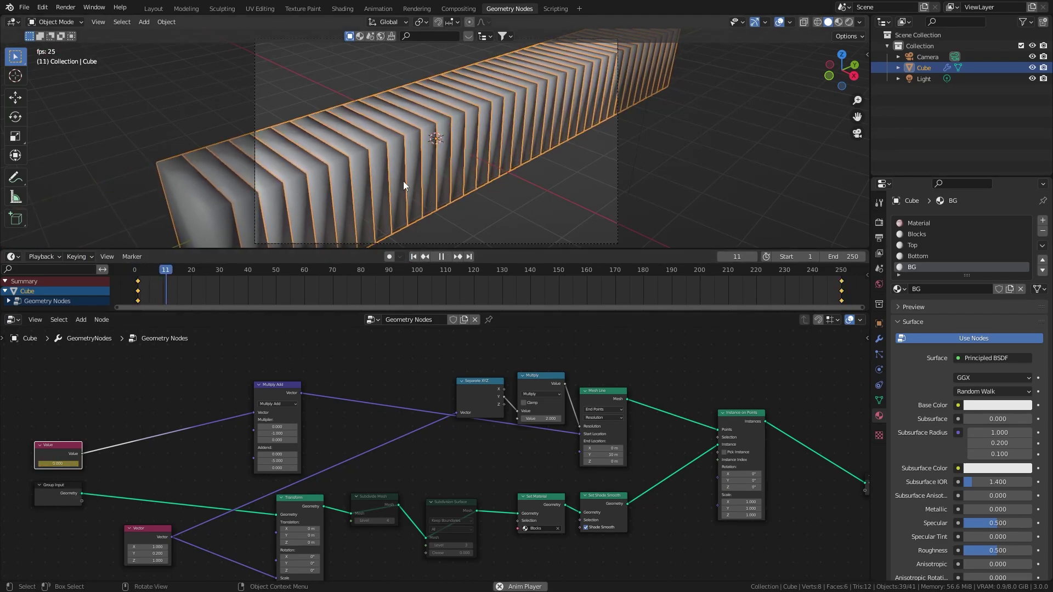
key(space)
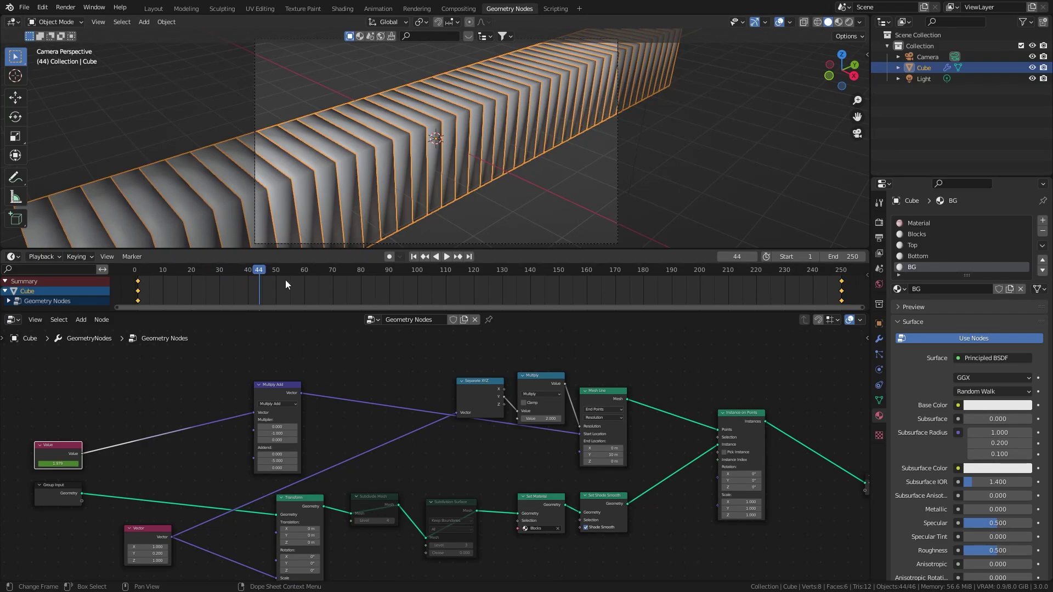
key(t)
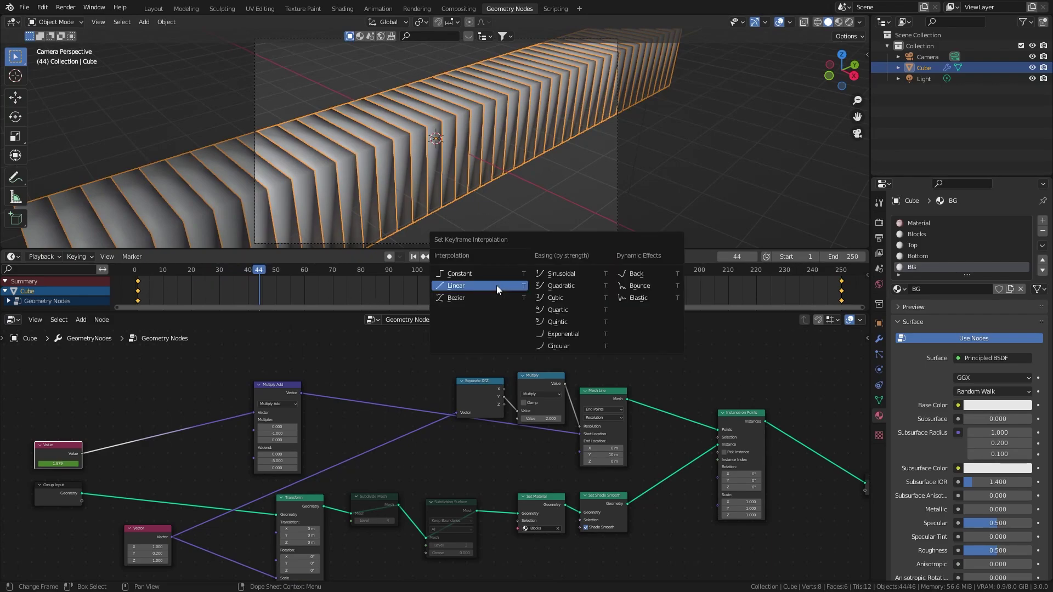
click(496, 285)
key(space)
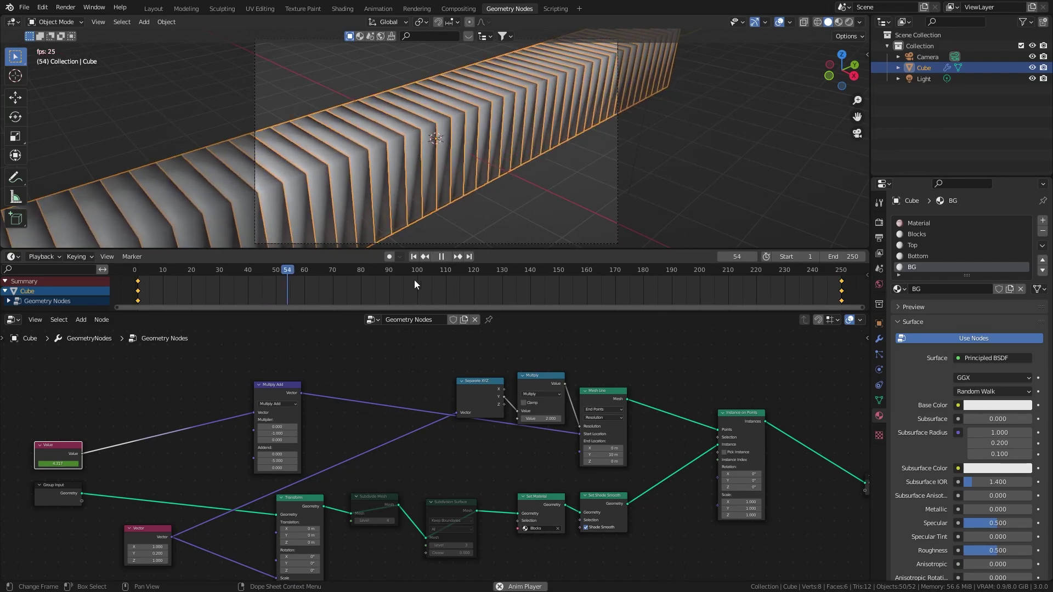
key(space)
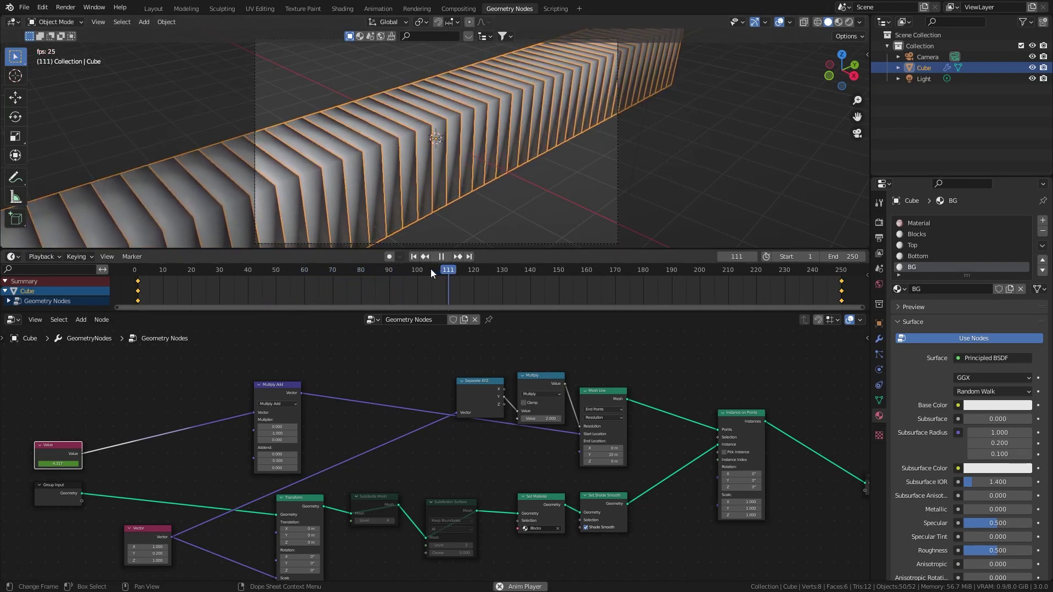
click(415, 257)
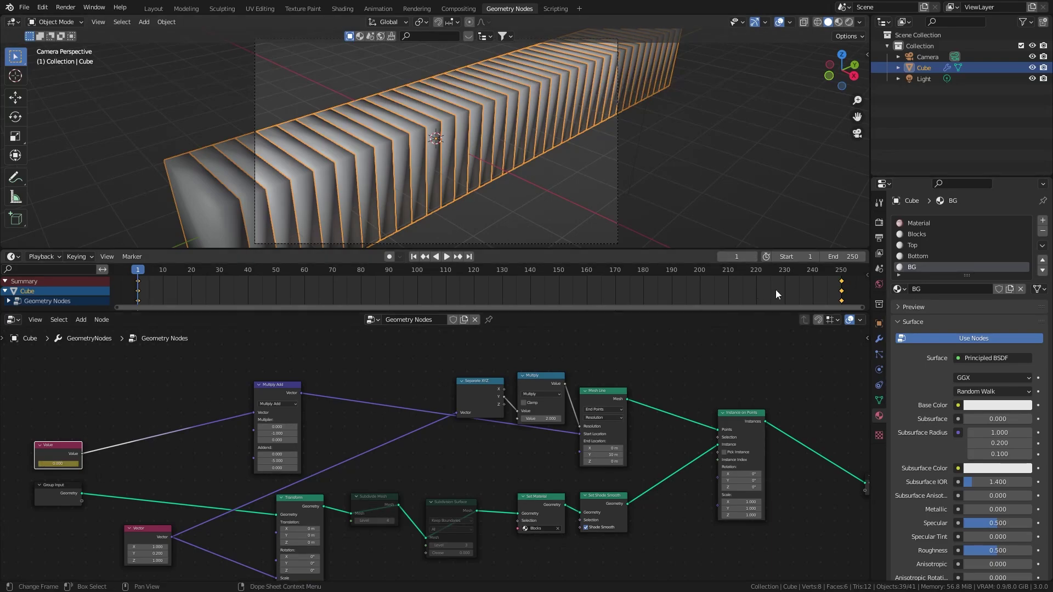
- Insert a Math node on the link between the Value and Multiply Add nodes
key(shift+a)
click(331, 354)
text(math)
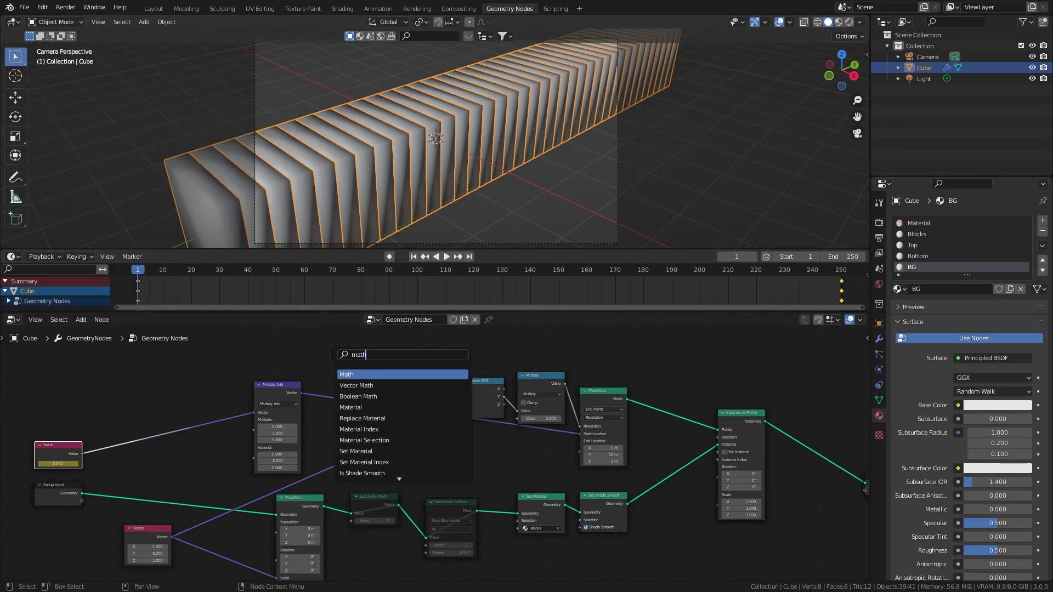
key(Return)
click(132, 424)
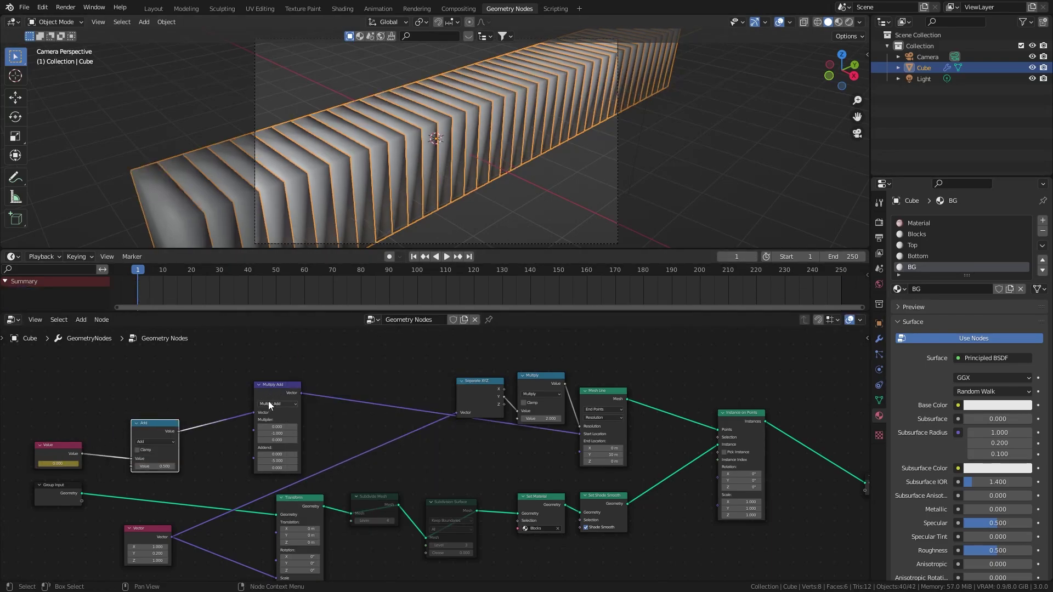
- Link the Math node's second value to a new Group Input socket and set its operation to Multiply
drag(132, 466, 144, 423)
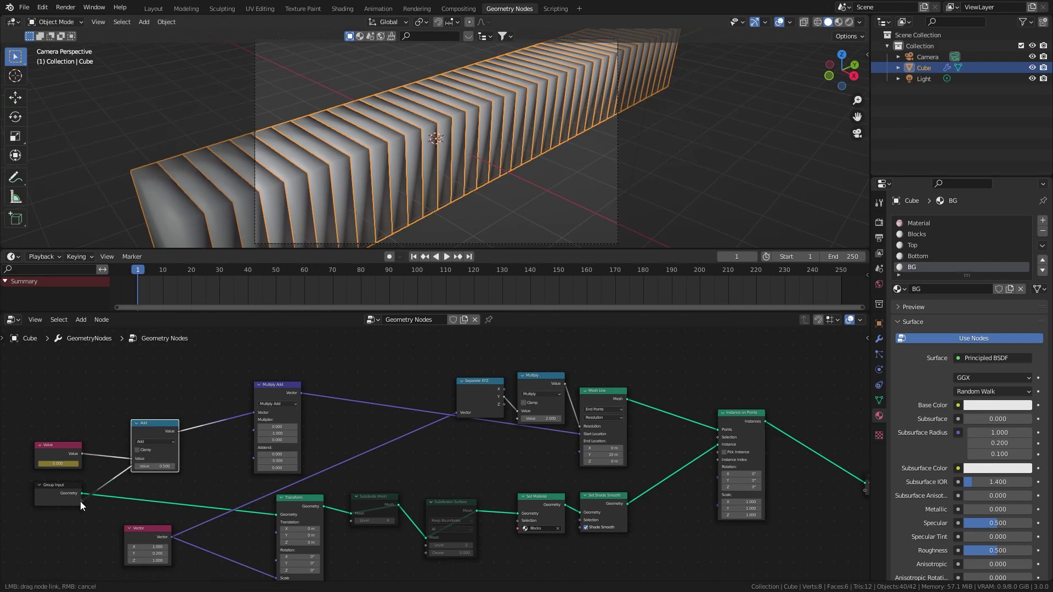
drag(81, 501, 80, 502)
click(155, 441)
click(157, 475)
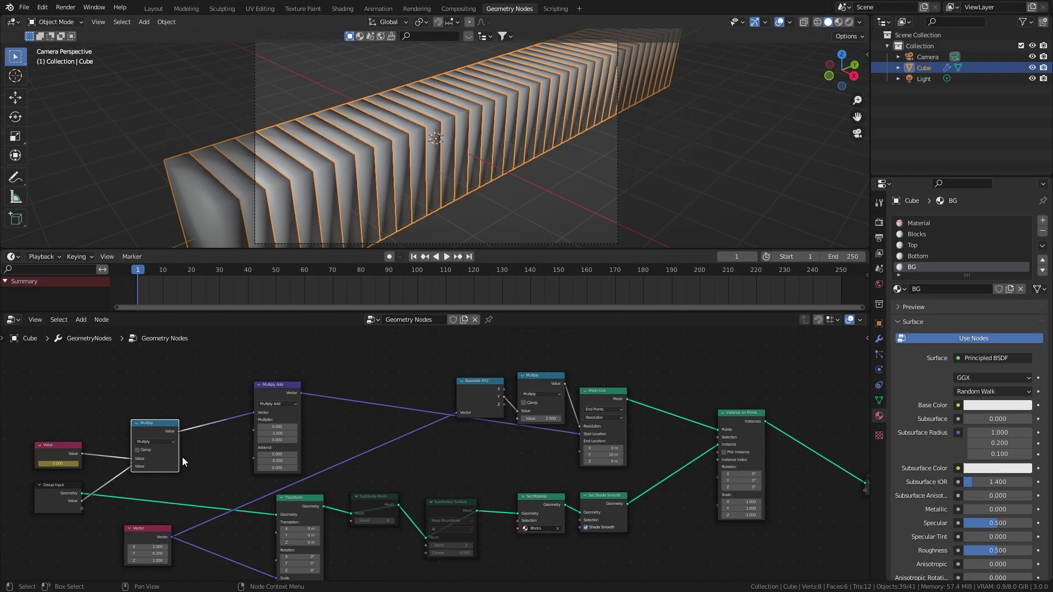
- Play the animation while trying the geometry nodes modifier's Value input at 1 and setting it back to 0.5
click(879, 339)
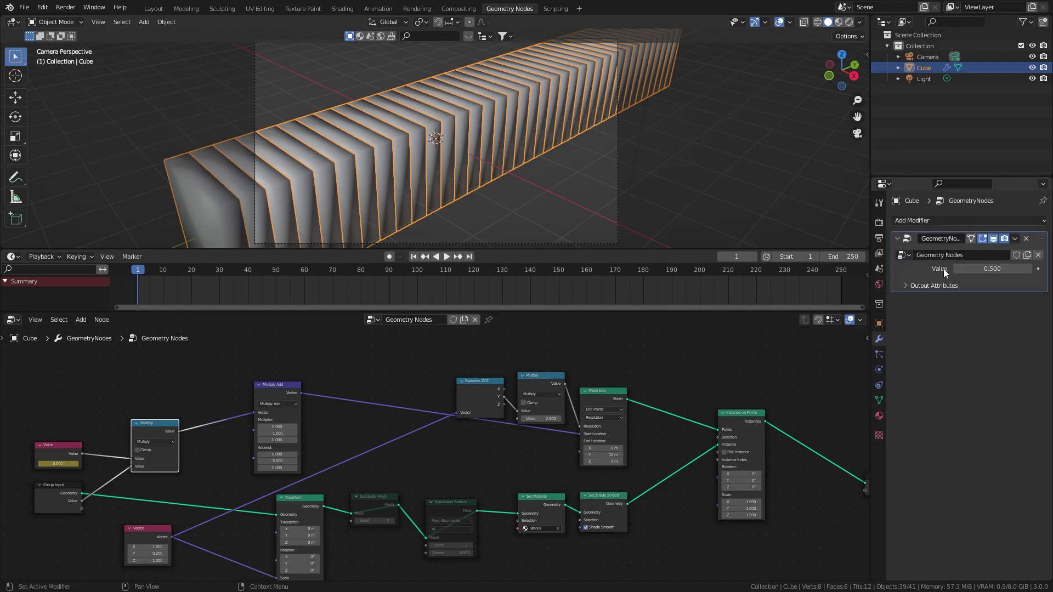
key(space)
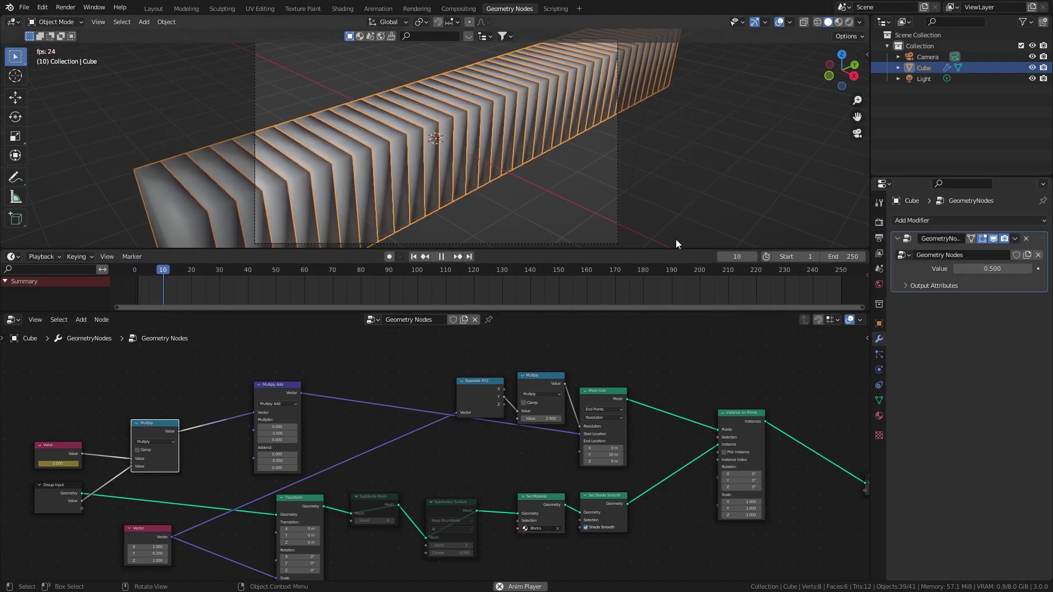
double_click(984, 272)
text(1)
key(Return)
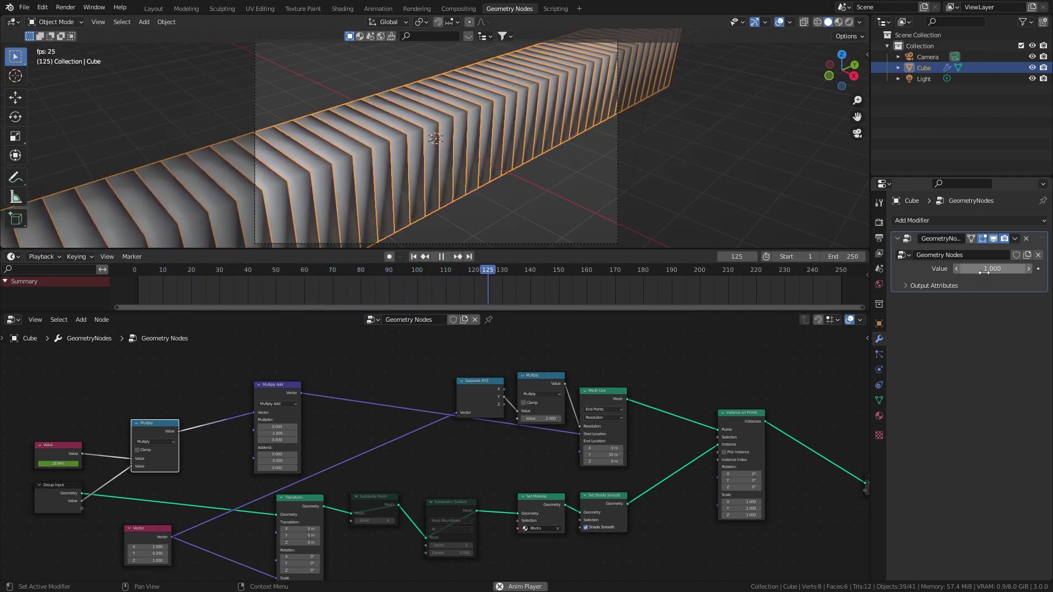
double_click(985, 272)
text(.5)
key(Return)
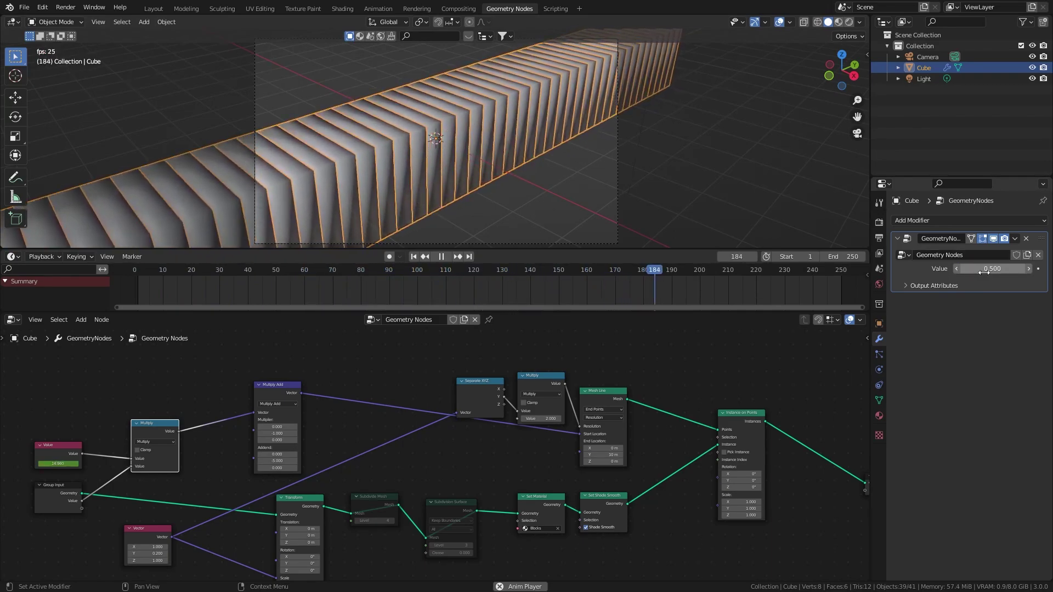
- Try the modifier's Value input at 0.1 during playback and restore it to 0.5
drag(984, 268, 984, 272)
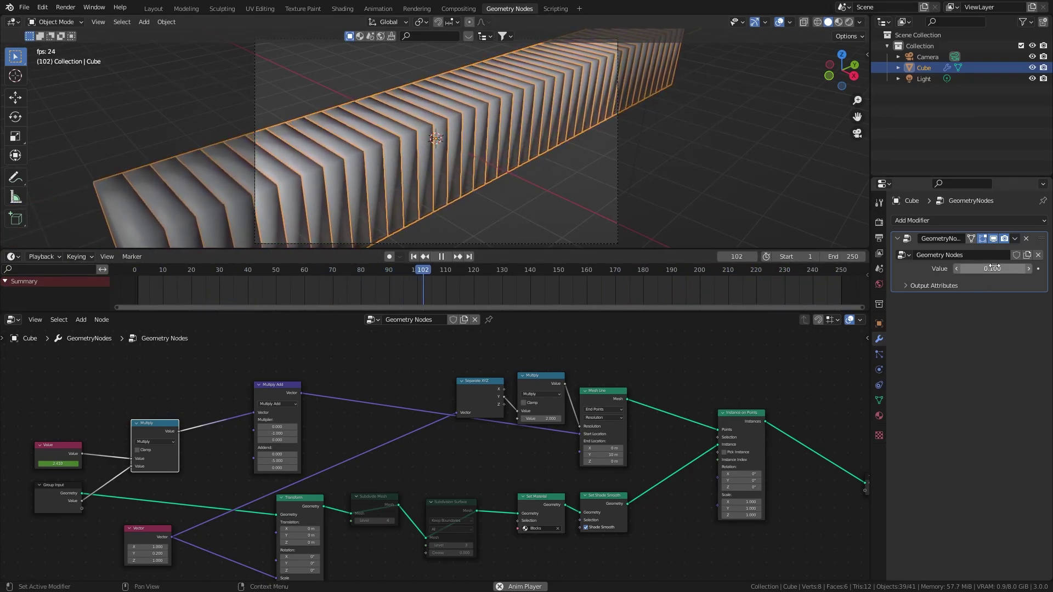
click(994, 268)
text(0.5)
key(Return)
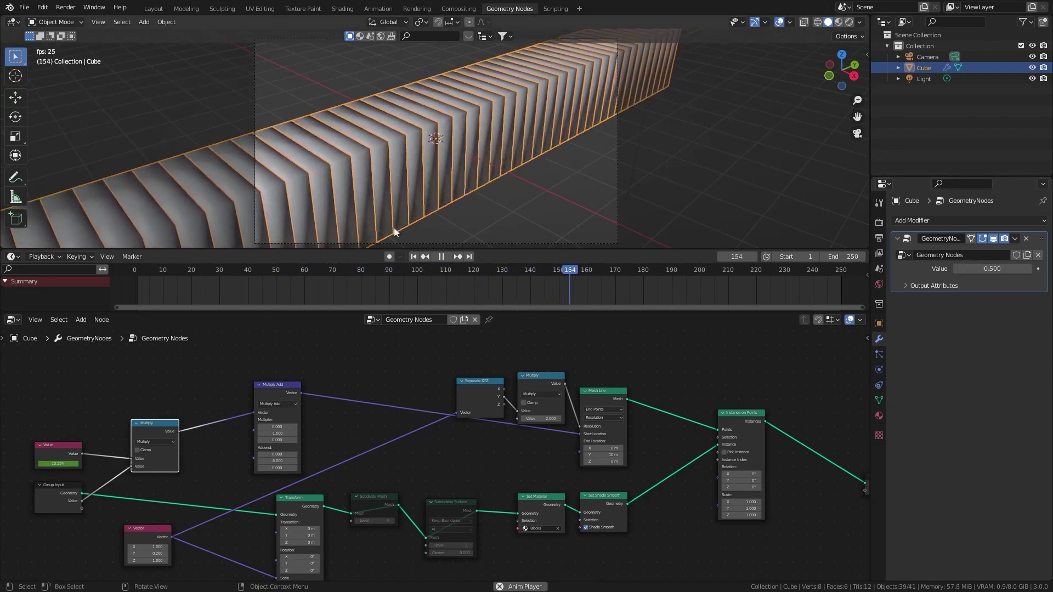
- Stop the playback and move the Group Output node farther away from the Instance on Points node
key(space)
scroll(434, 453, down, 3)
drag(710, 457, 825, 457)
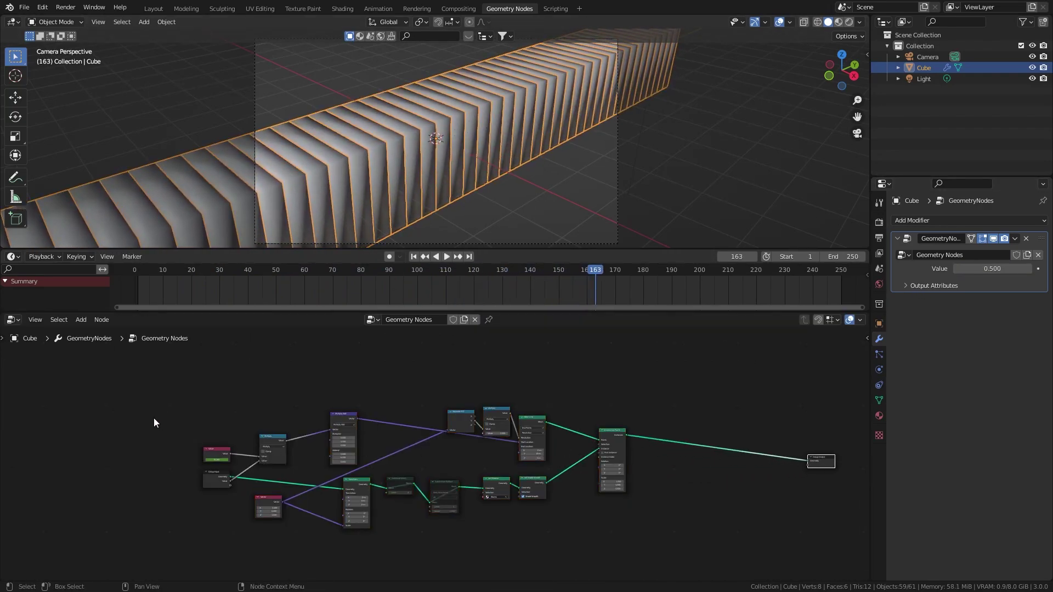
- Move the Value and Group Input nodes together farther away from the Math node
drag(153, 418, 219, 486)
key(g)
click(54, 476)
- Add a Frame around the block nodes from the Math node to Instance on Points and label it Block Array
key(shift+a)
click(418, 360)
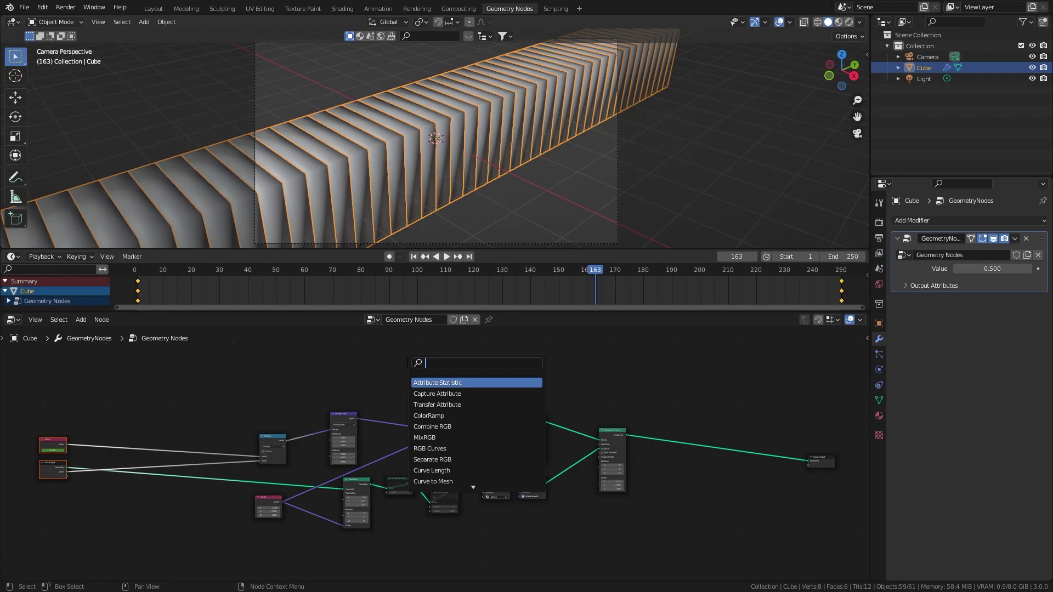
text(frame)
key(Return)
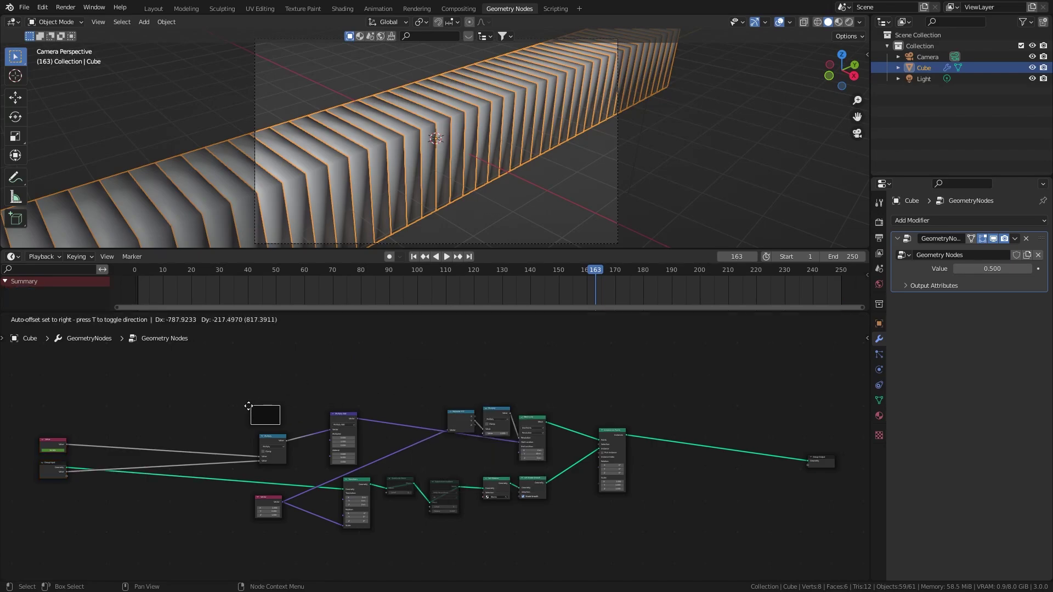
click(242, 390)
drag(274, 409, 636, 536)
key(n)
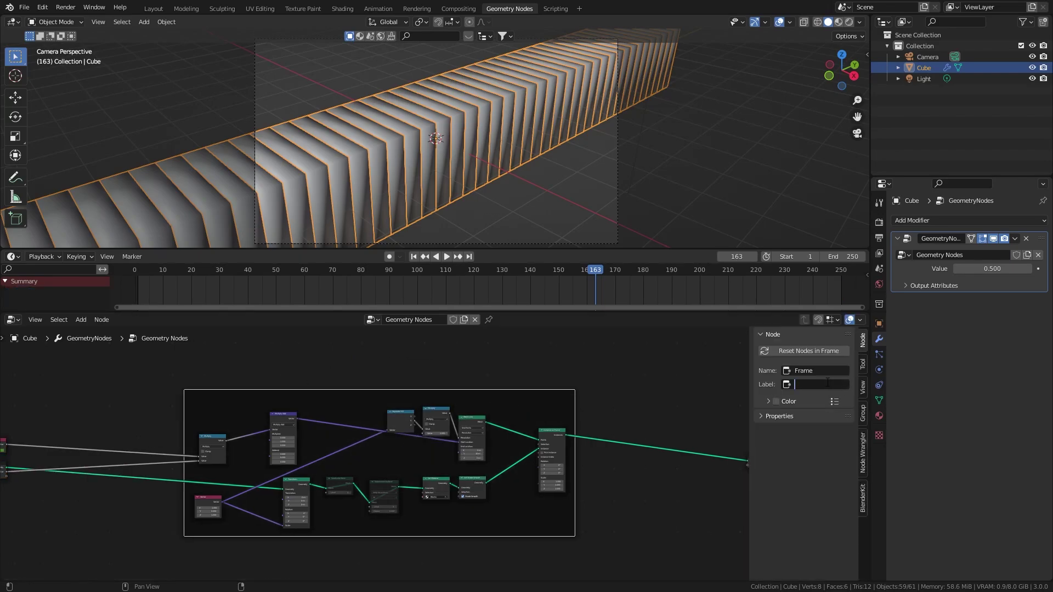
click(828, 383)
text(Block Ara)
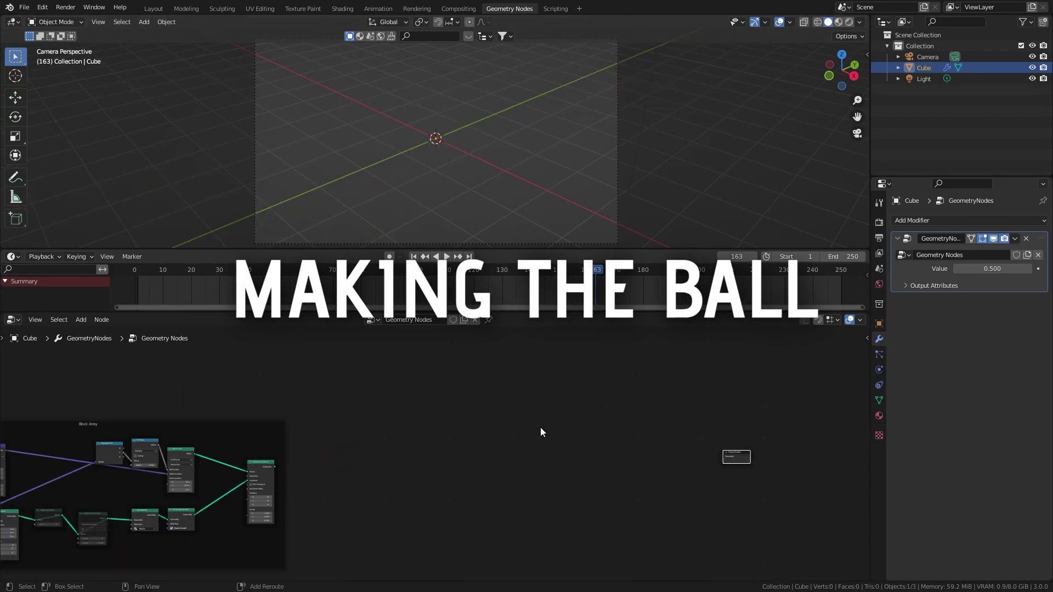
- Add a UV Sphere node in the empty area after the Block Array frame and link its mesh to the Group Output
key(shift+a)
click(480, 365)
text(uv)
key(Return)
click(425, 453)
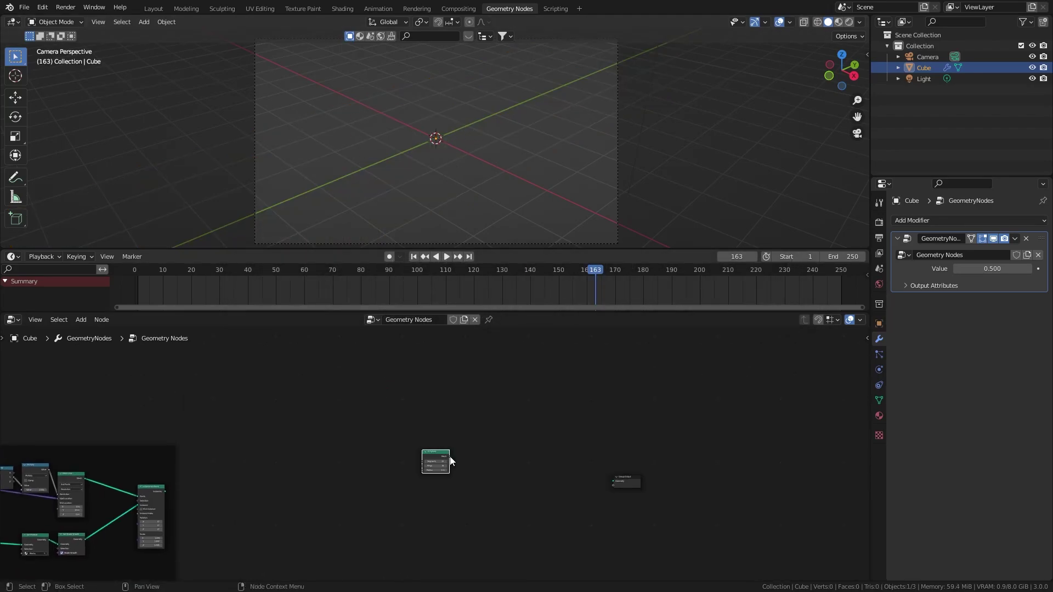
drag(450, 457, 613, 482)
- Set the UV Sphere to 128 segments and 64 rings
scroll(522, 486, up, 4)
click(263, 430)
text(1)
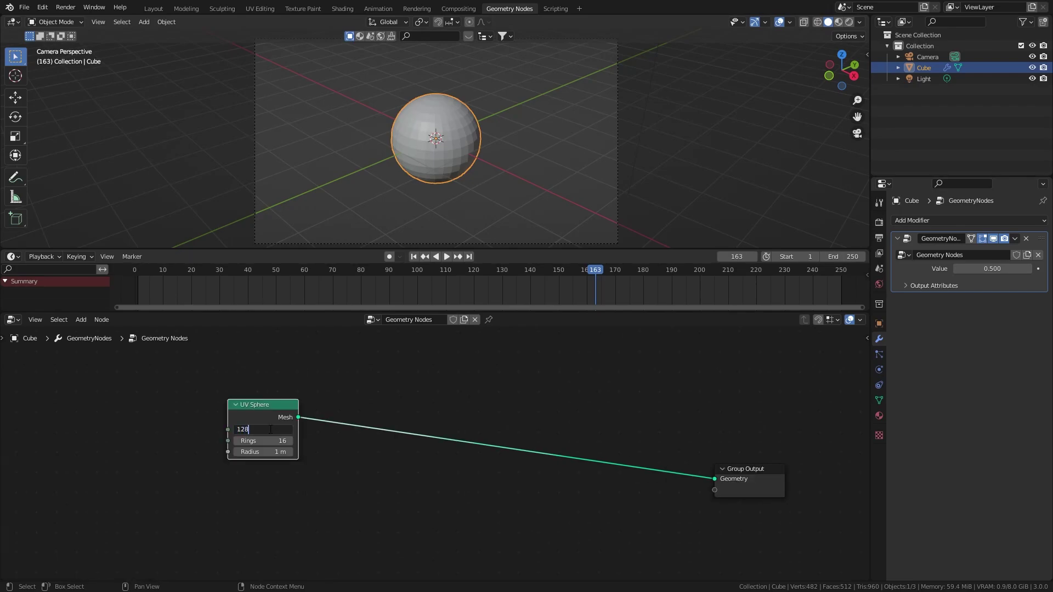
text(28)
key(Tab)
text(64)
key(Return)
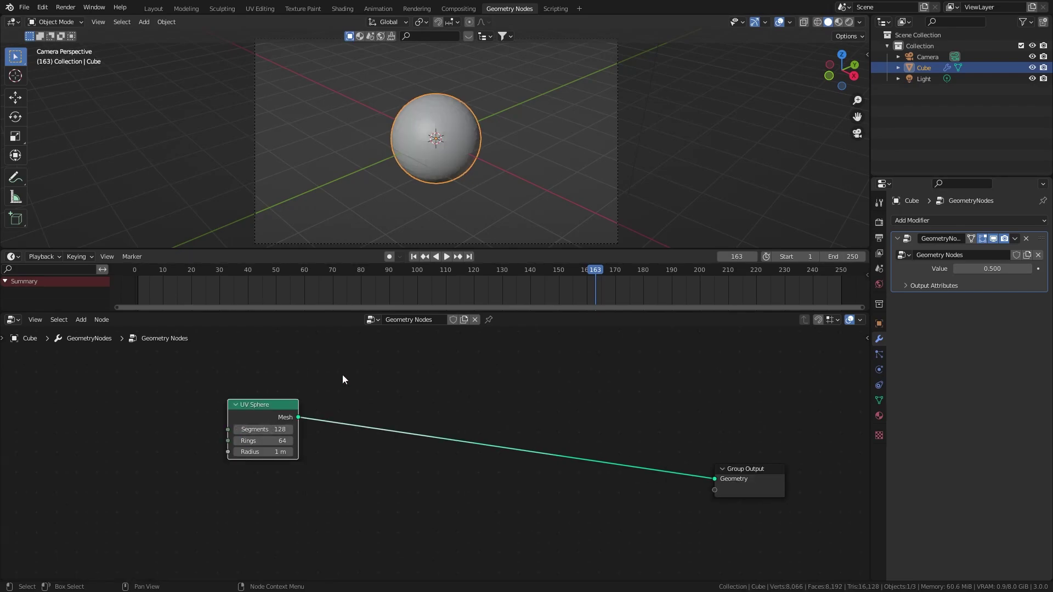
- Insert a Set Shade Smooth node on the link between the UV Sphere and the Group Output
key(shift+a)
click(562, 364)
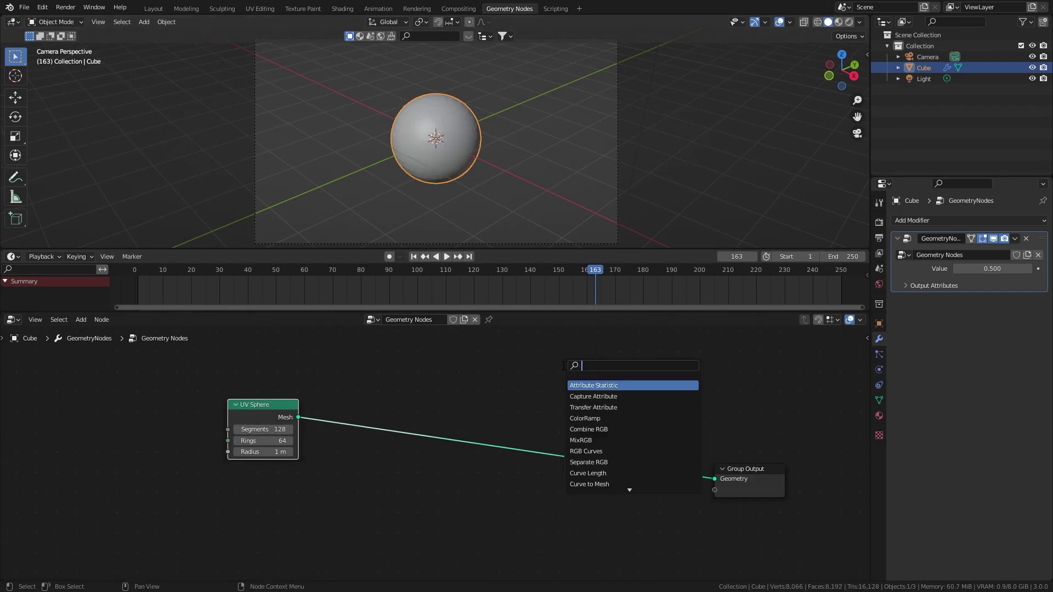
text(set shad)
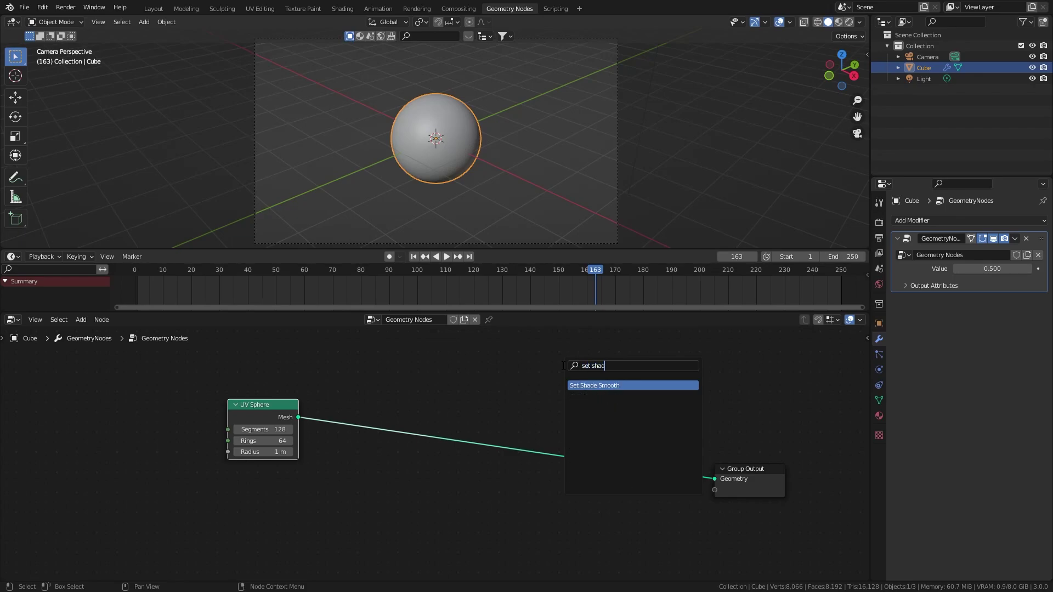
key(Return)
click(604, 442)
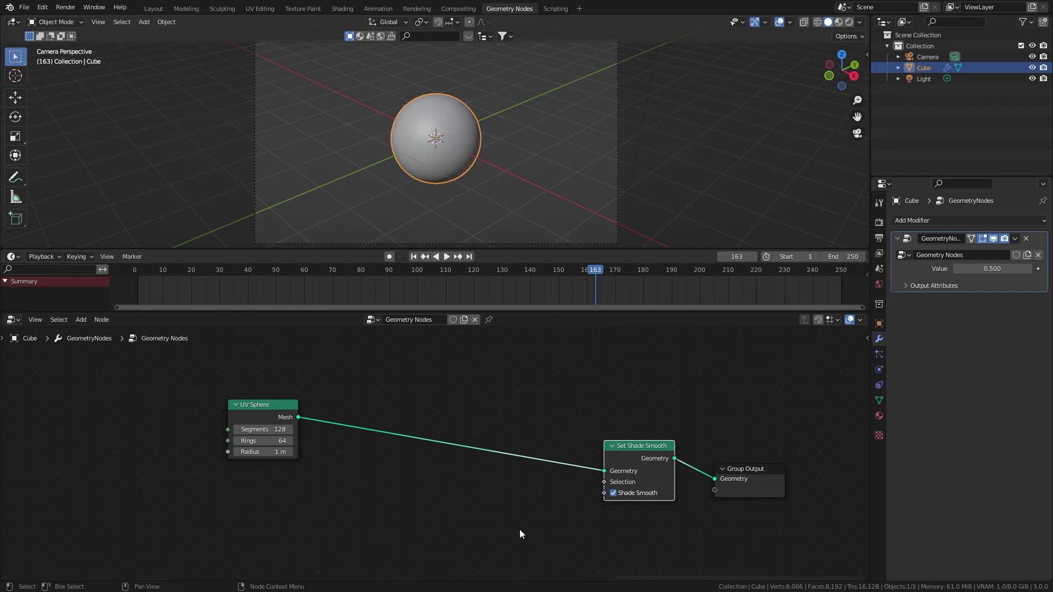
- Move the UV Sphere node farther away from Set Shade Smooth and show the sphere in front view
scroll(519, 528, down, 2)
drag(316, 419, 179, 415)
key(KP_1)
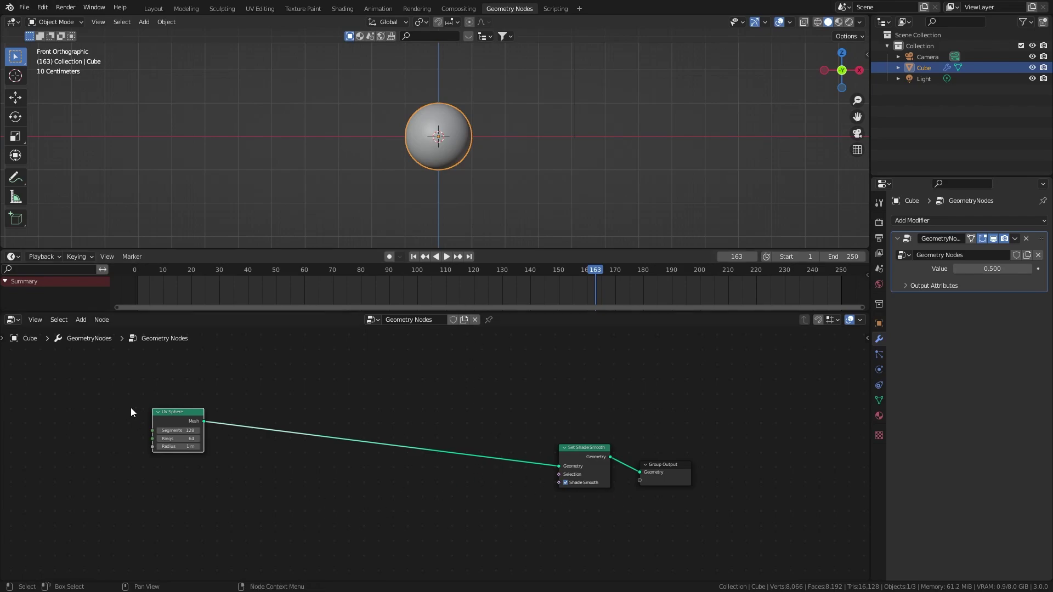
- Insert a Mesh Boolean node set to Difference after the UV Sphere and space it out from the sphere node
key(shift+a)
click(284, 366)
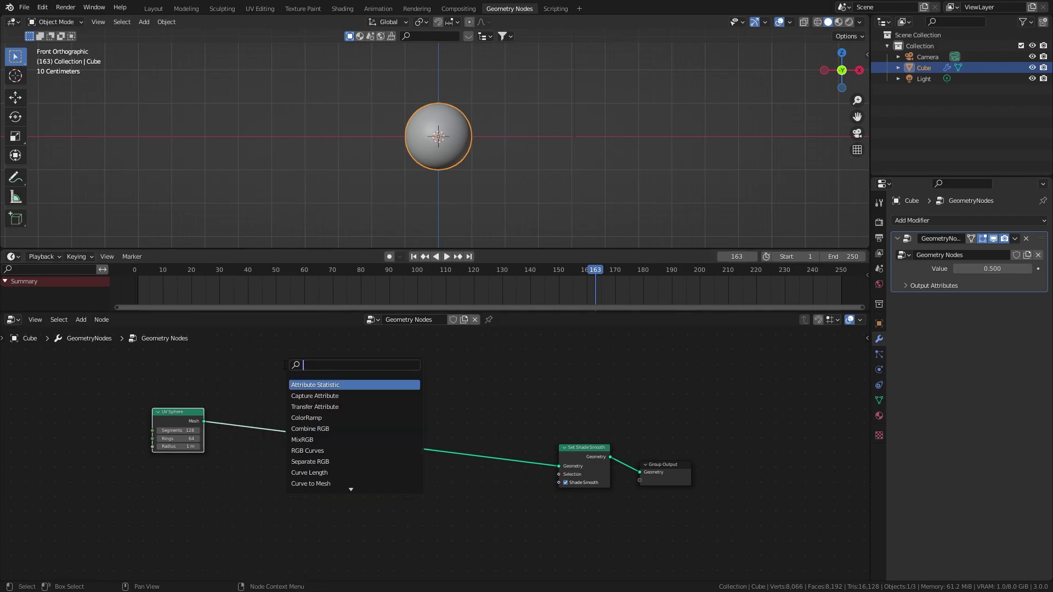
text(mesh)
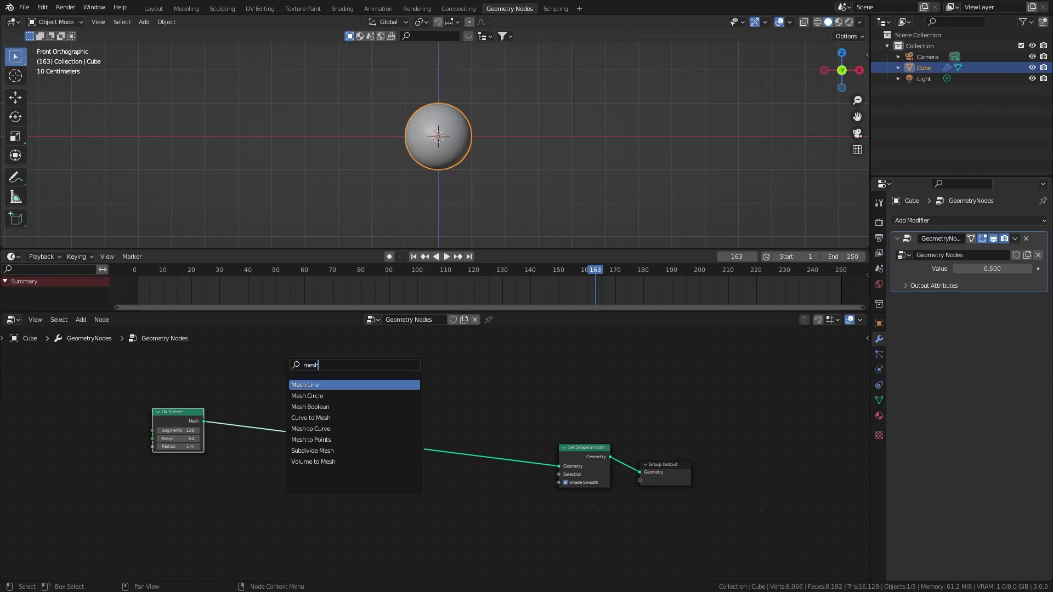
key(Down)
key(Down)
key(Return)
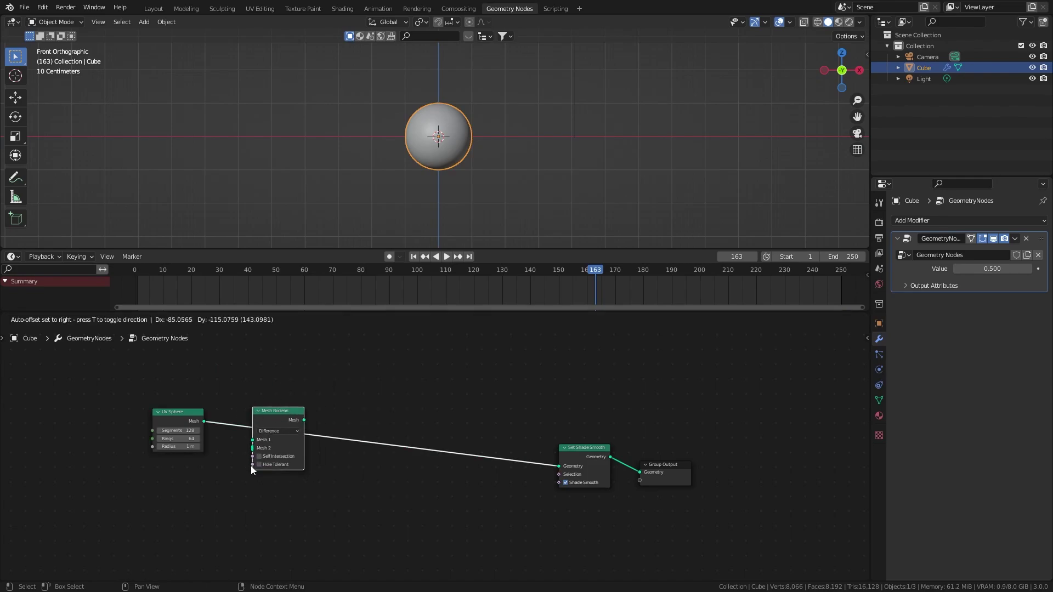
click(251, 465)
scroll(317, 443, up, 1)
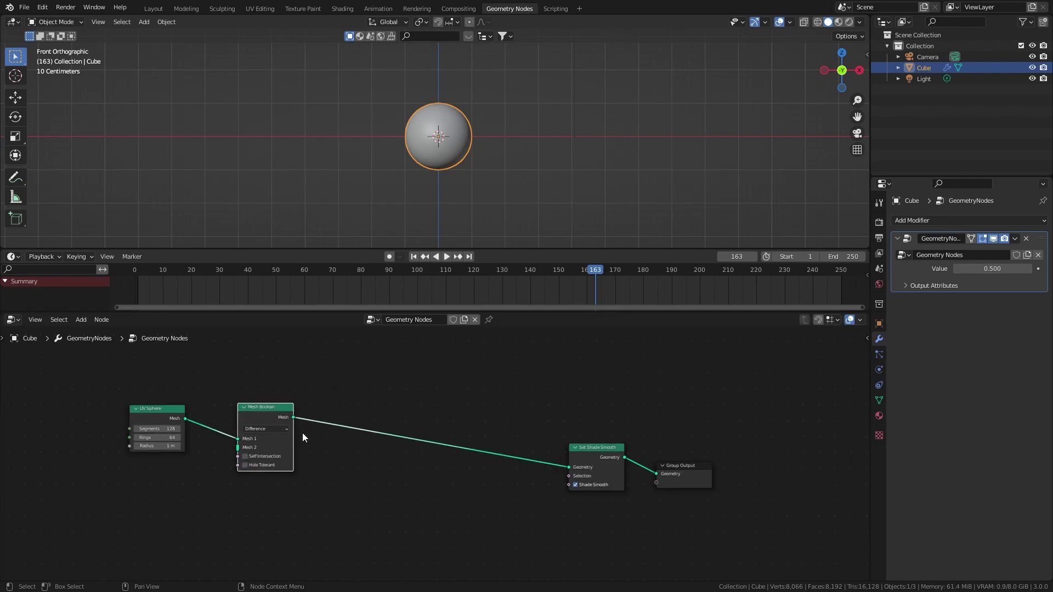
scroll(299, 434, up, 3)
middle_drag(270, 440, 510, 445)
drag(444, 416, 508, 418)
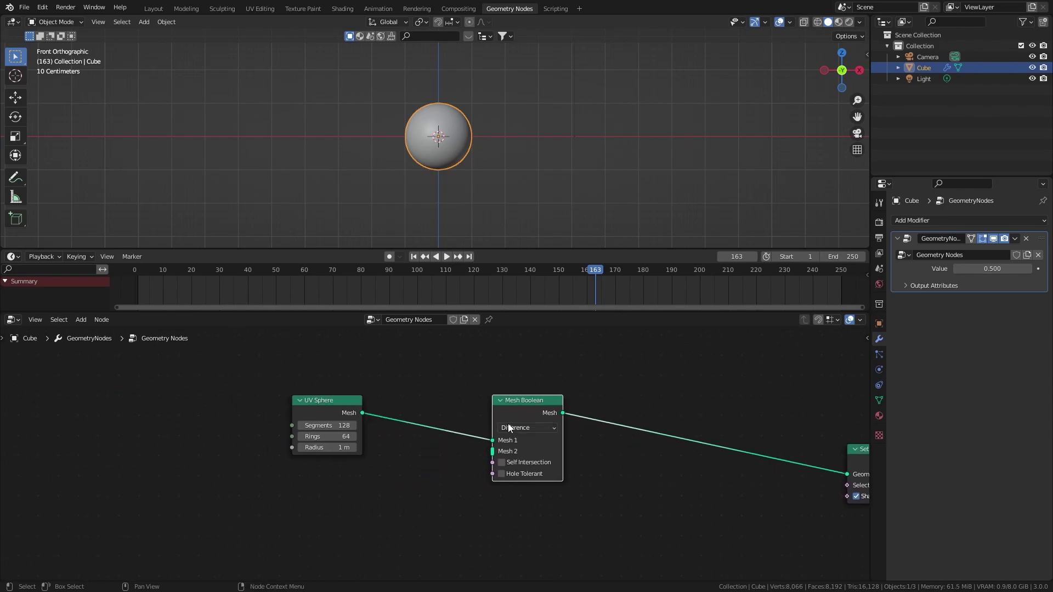
- Add a Cube node below the UV Sphere and connect it to the Mesh Boolean's Mesh 2 input
key(shift+a)
click(425, 365)
text(cube)
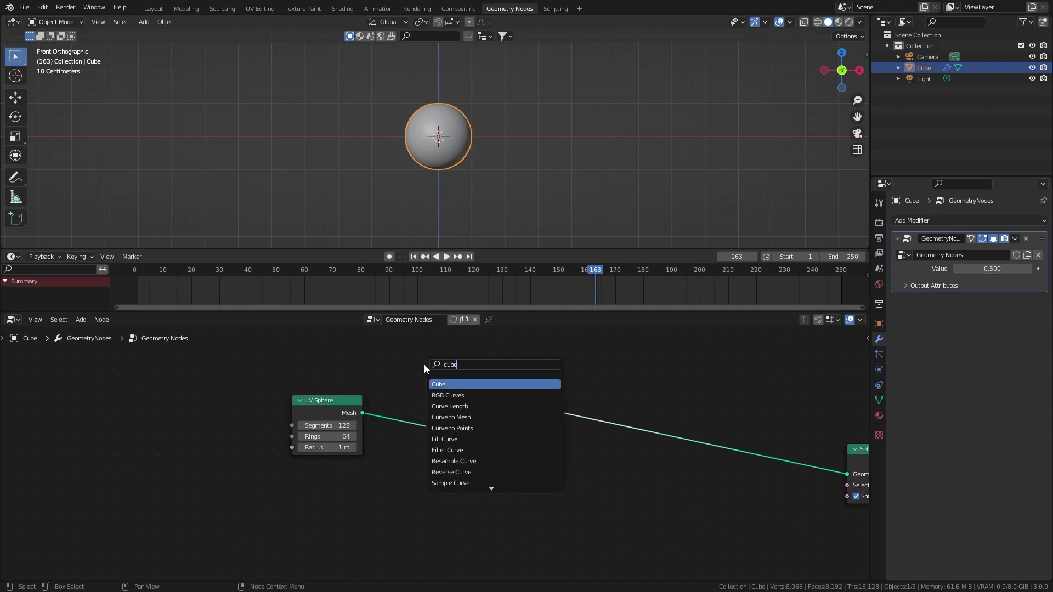
key(Return)
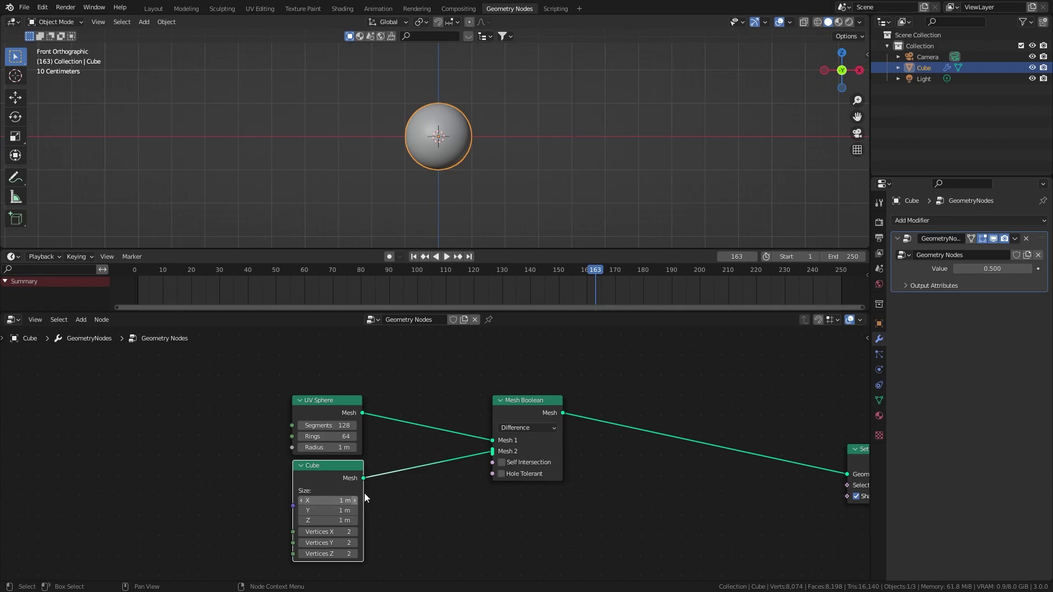
- Set the Cube node's X and Y size to 2 m
middle_drag(513, 246, 472, 97)
scroll(484, 117, up, 3)
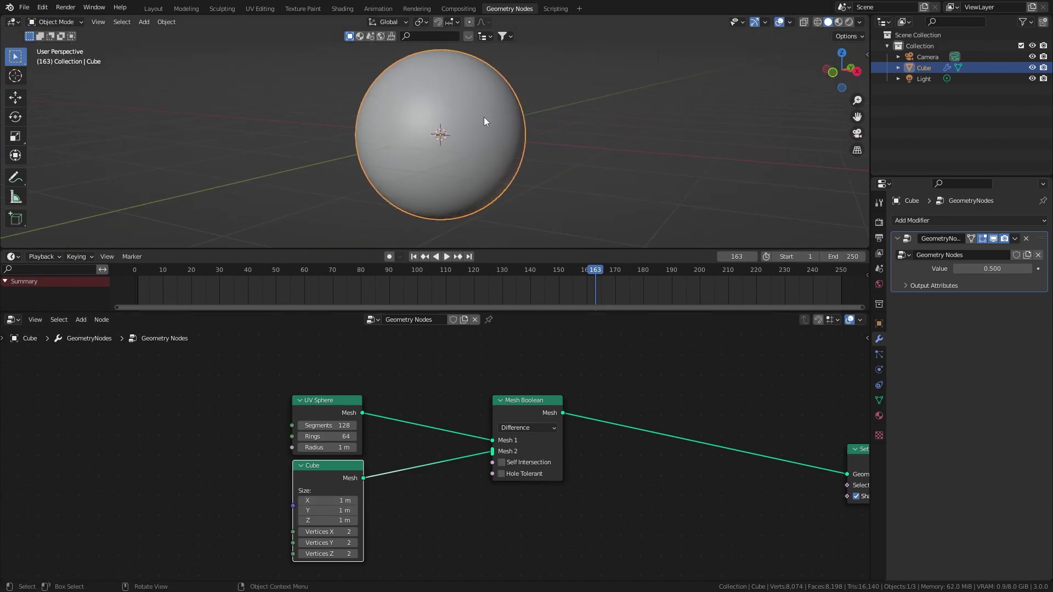
click(333, 500)
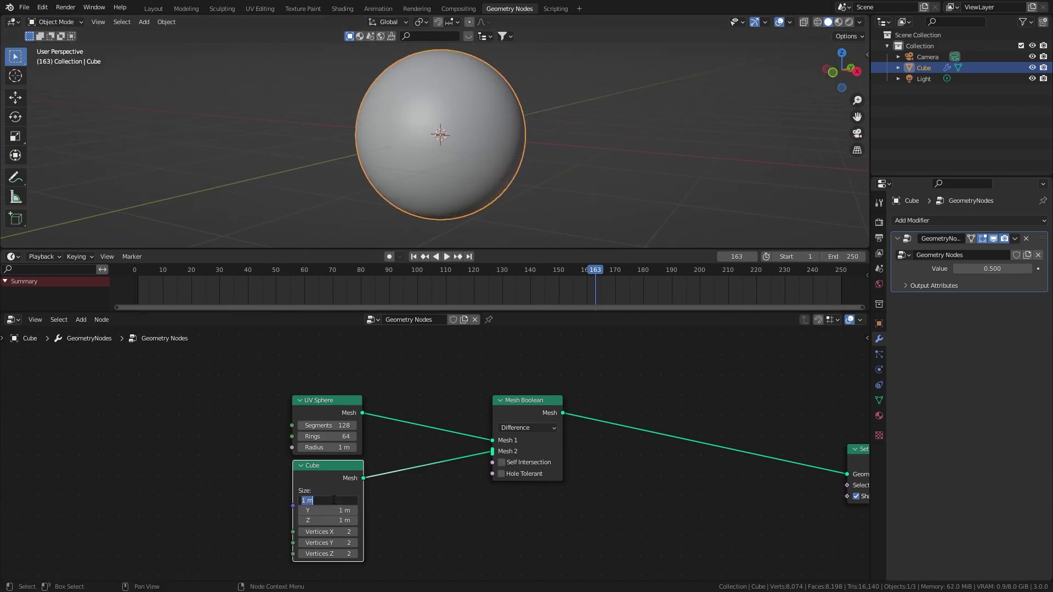
text(2)
key(Return)
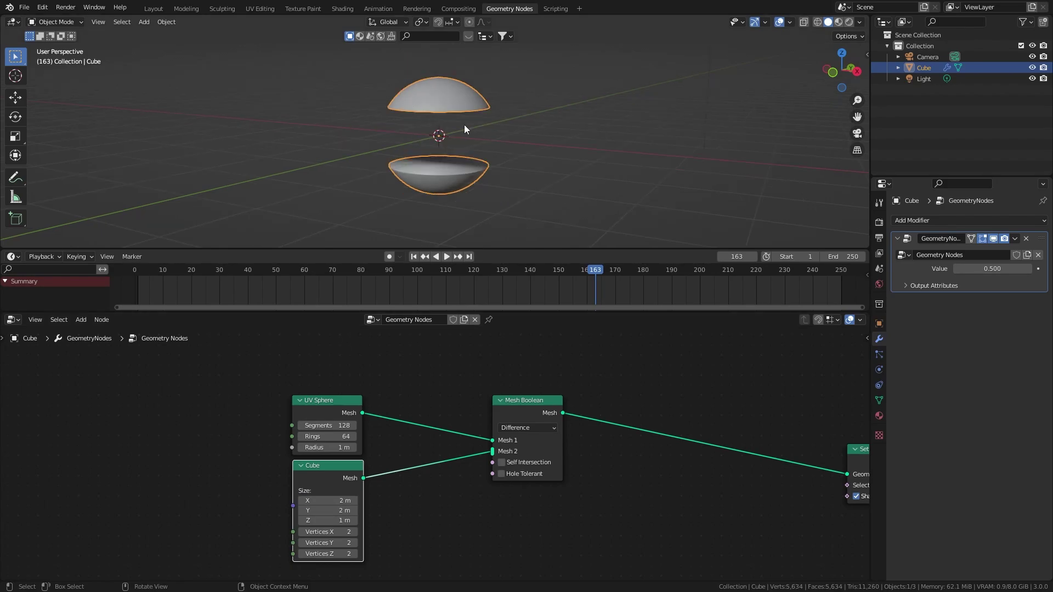
- Insert a Transform node on the link between the Cube and the Mesh Boolean
key(shift+a)
text(tran)
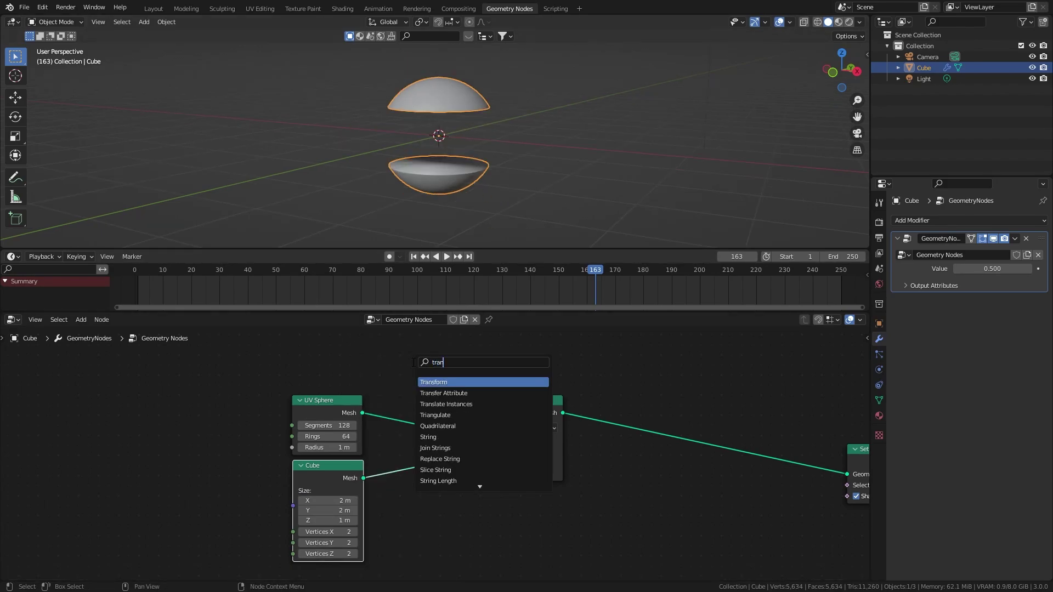
key(Return)
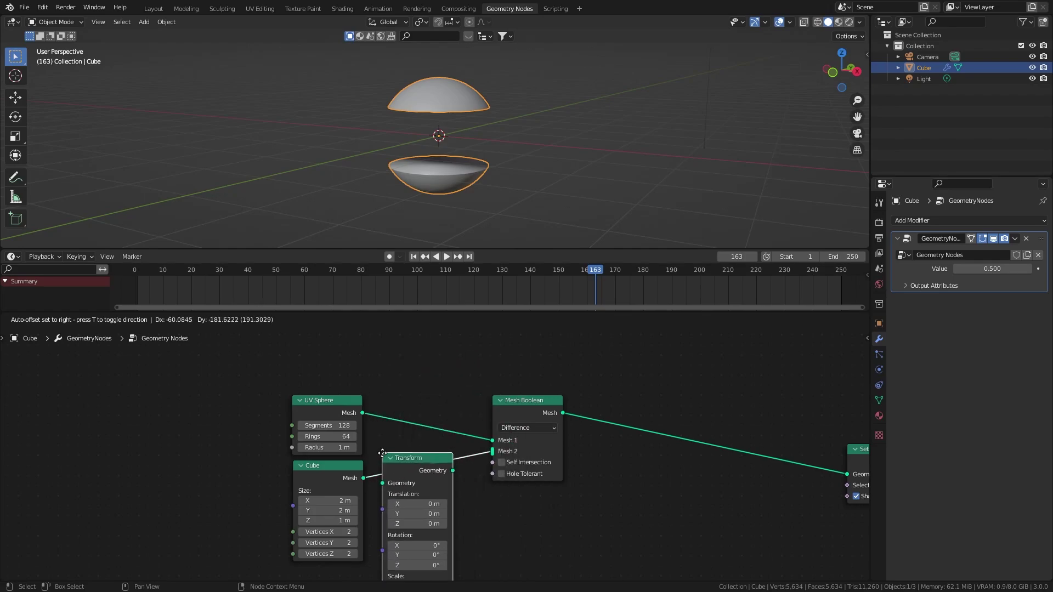
click(383, 453)
- Set the cube Transform node's Z translation to -0.5 m so the boolean cuts away the sphere's lower half
mouse_move(395, 477)
mouse_down()
mouse_move(356, 477)
mouse_move(396, 477)
mouse_up()
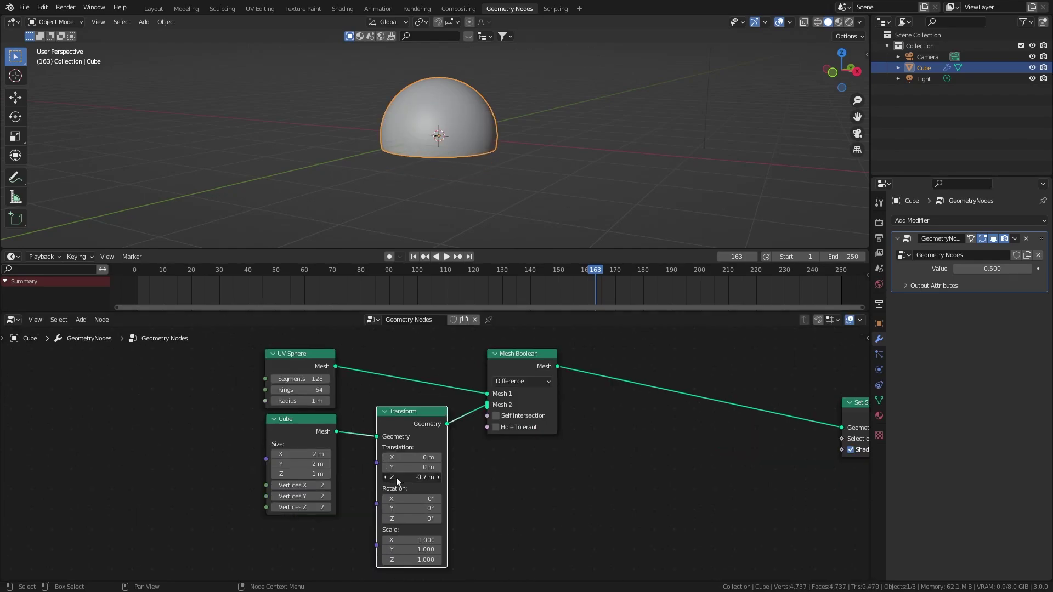
click(396, 477)
text(-.5)
key(Return)
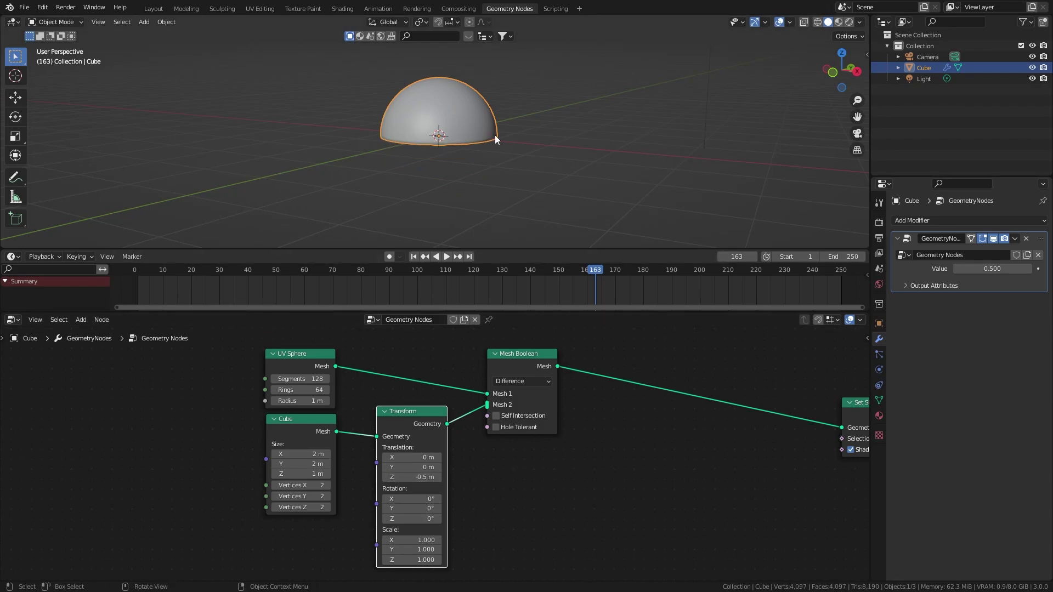
- Insert a Join Geometry node between the Mesh Boolean and Set Shade Smooth
key(KP_1)
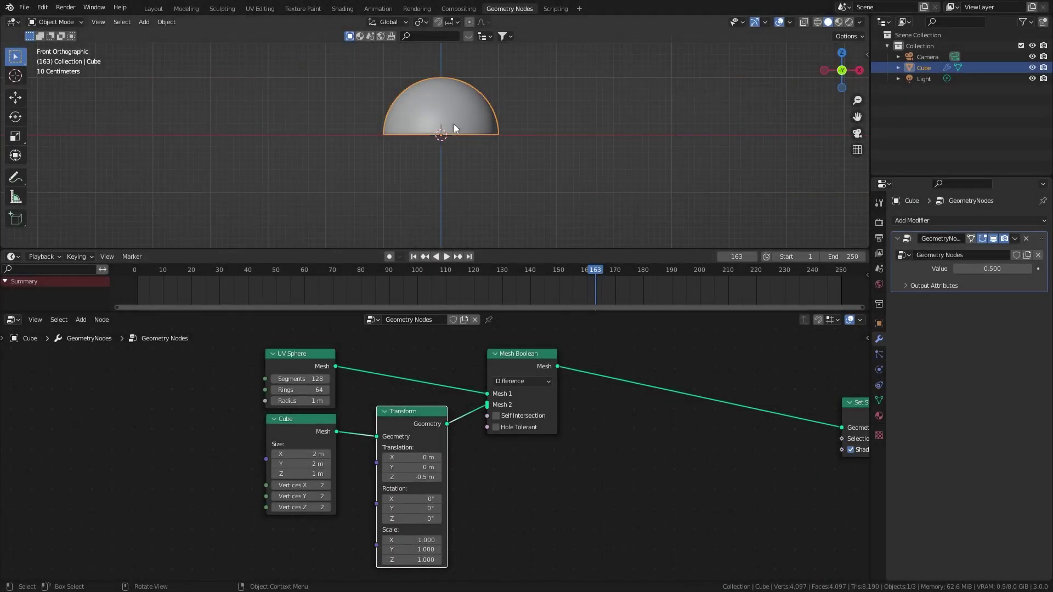
key(Home)
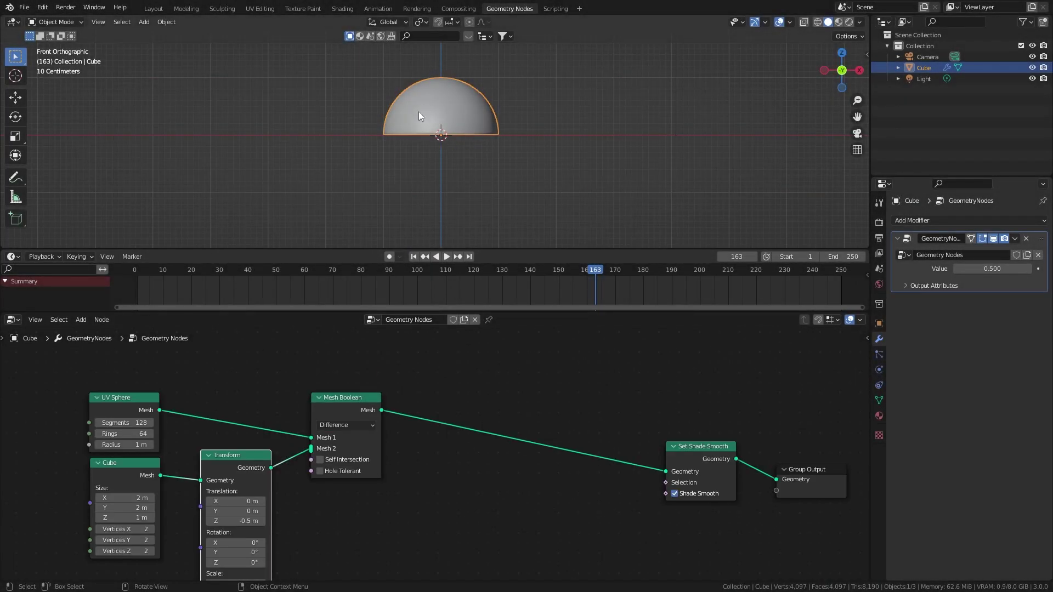
key(shift+a)
click(486, 358)
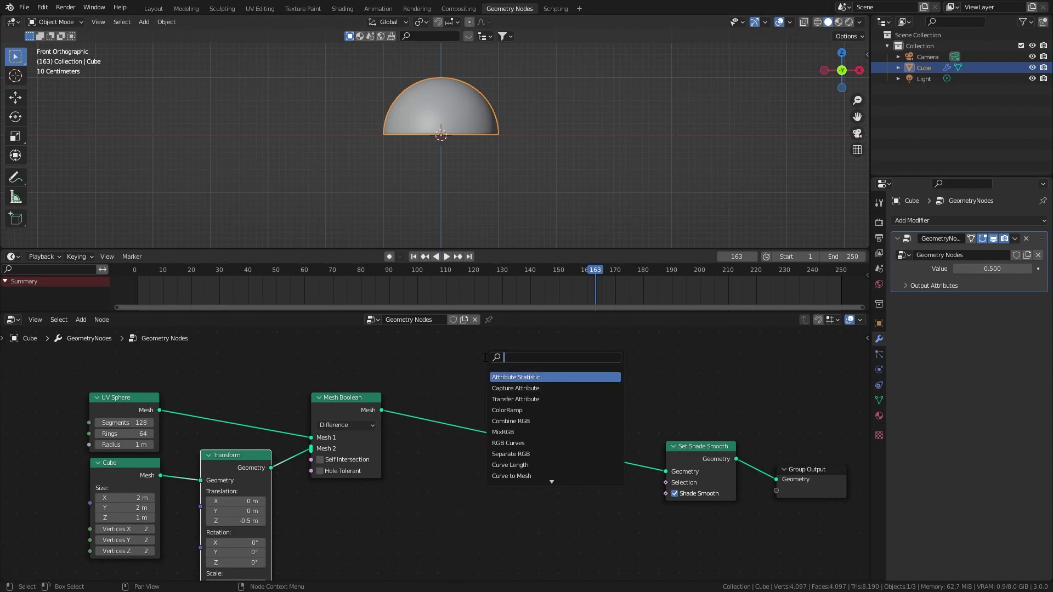
text(joi)
click(501, 388)
click(512, 409)
- Add a second Transform node fed by the Mesh Boolean and link its output into Join Geometry as well
key(shift+a)
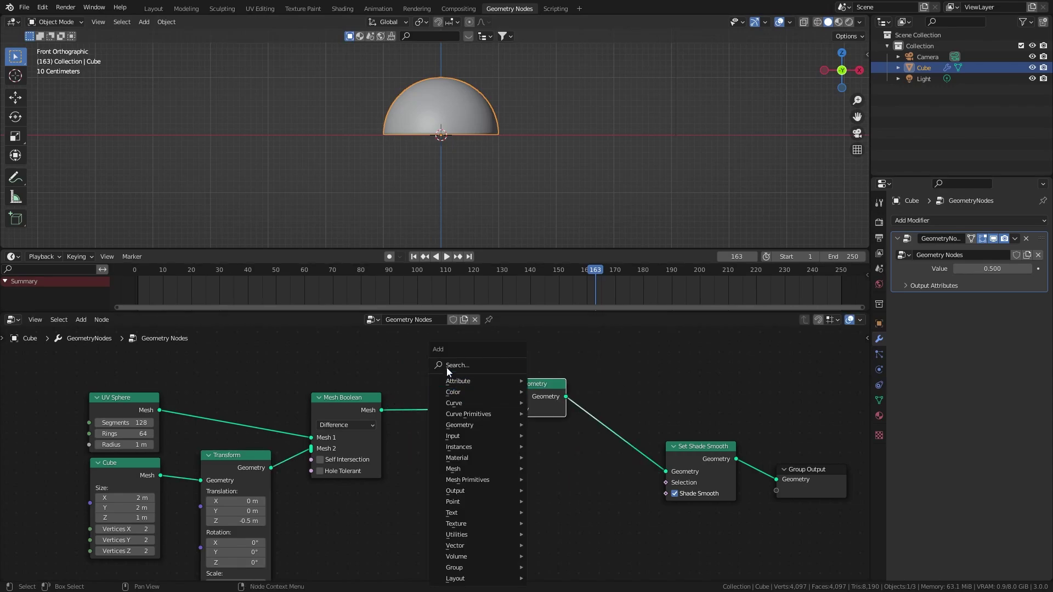
click(450, 365)
text(trans)
key(Return)
click(411, 432)
drag(381, 410, 403, 384)
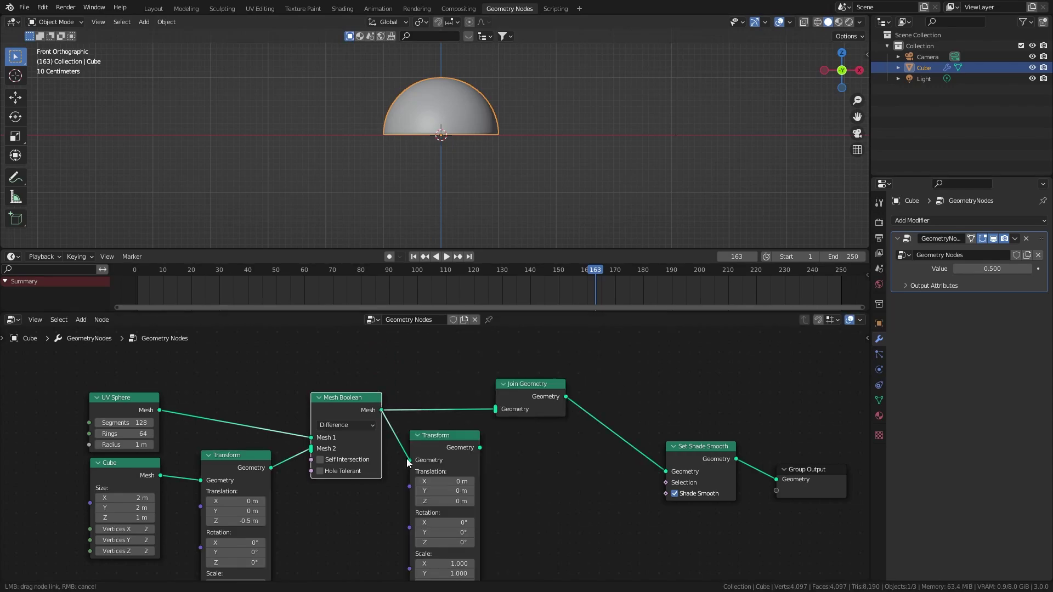
drag(407, 462, 410, 460)
drag(480, 447, 499, 417)
middle_drag(509, 485, 498, 434)
ctrl+drag(439, 449, 415, 449)
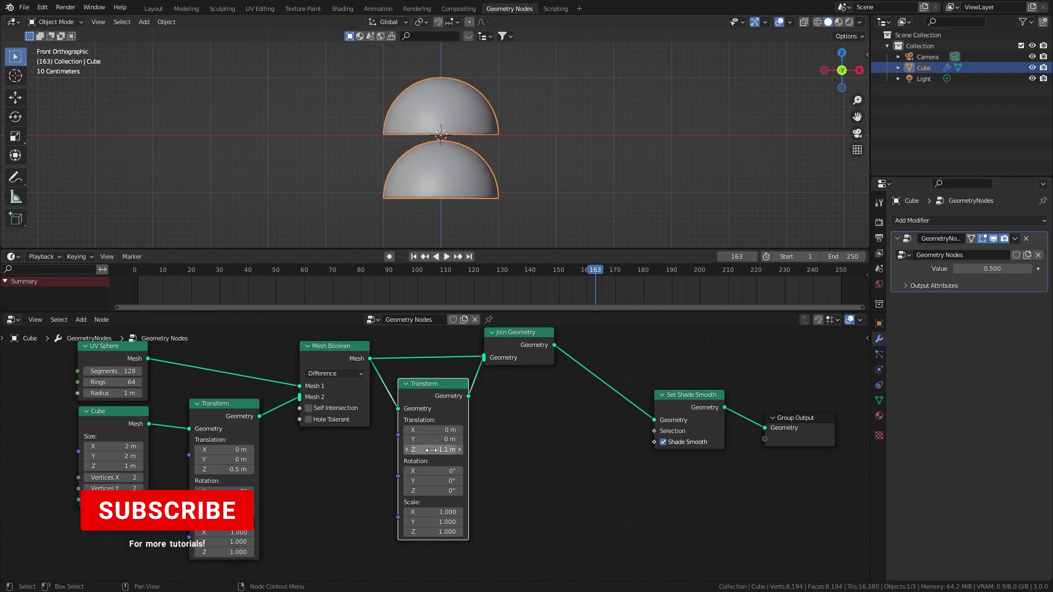
key(ctrl+z)
- Set the second Transform's Y rotation to 180° to form the lower half of the ball, and inspect the seam
click(432, 483)
text(180)
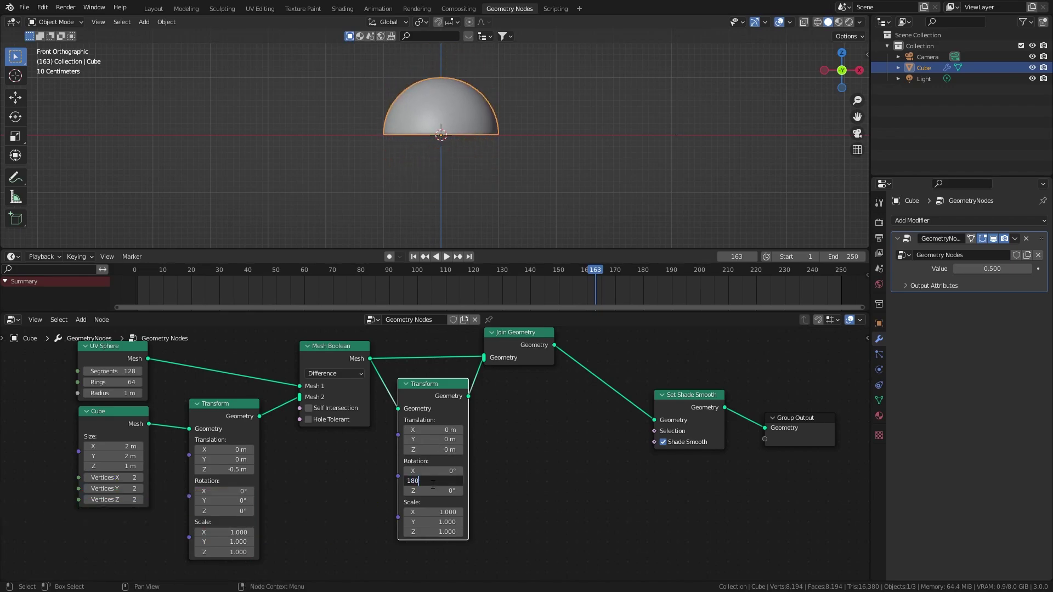
key(Return)
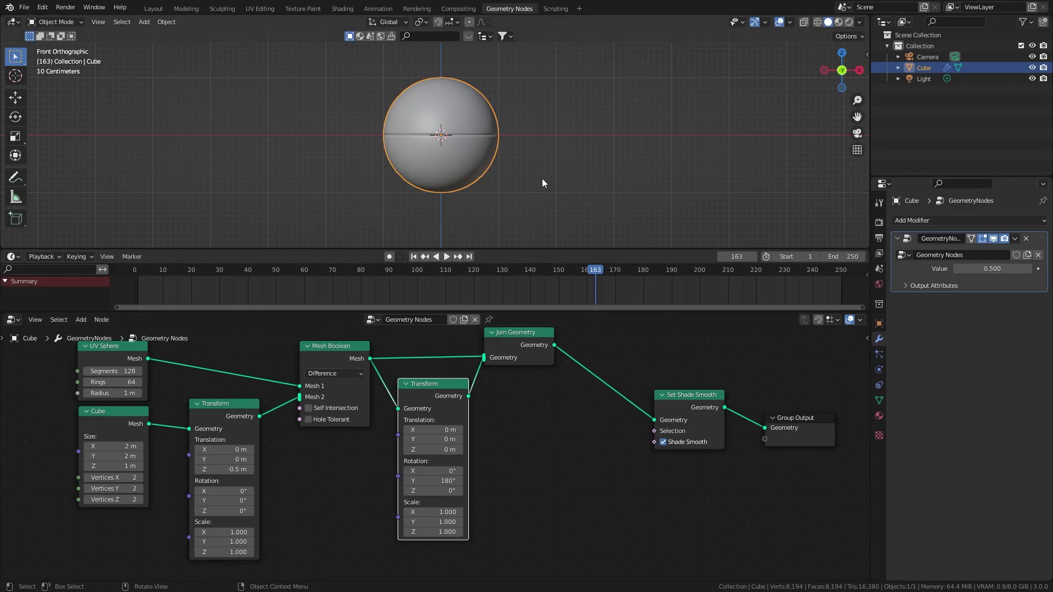
middle_drag(542, 179, 478, 146)
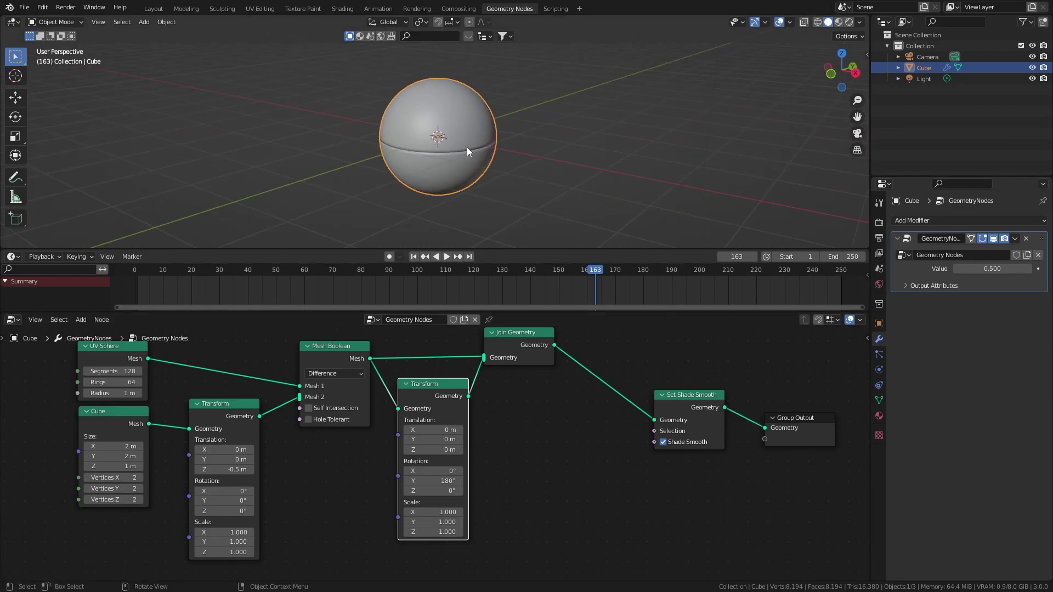
scroll(473, 146, up, 1)
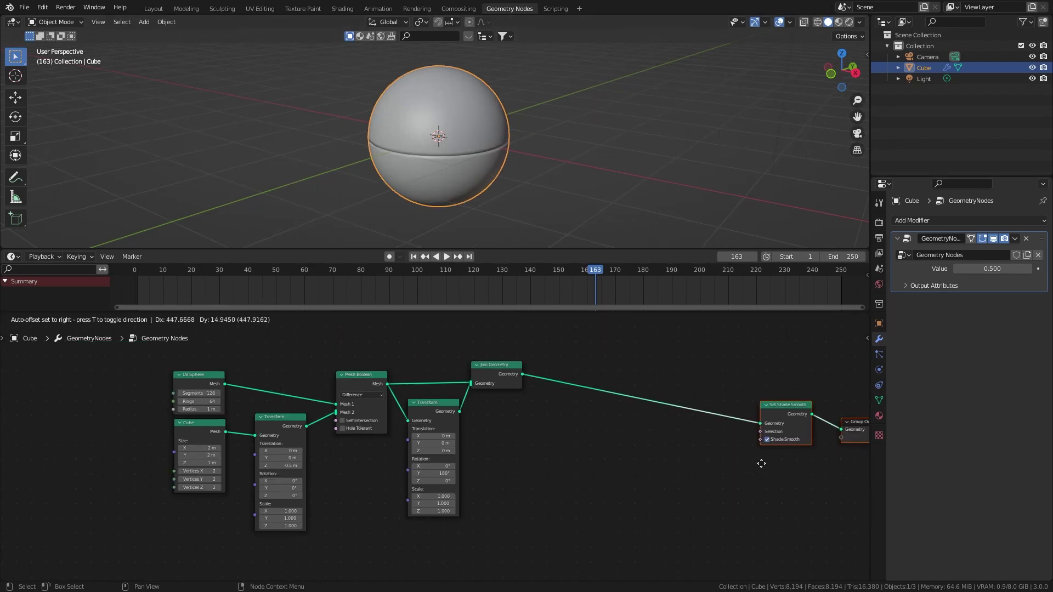
- Make room before Join Geometry and insert a Set Material node on the Mesh Boolean's direct link to it
click(738, 460)
drag(503, 365, 678, 394)
key(shift+a)
click(582, 364)
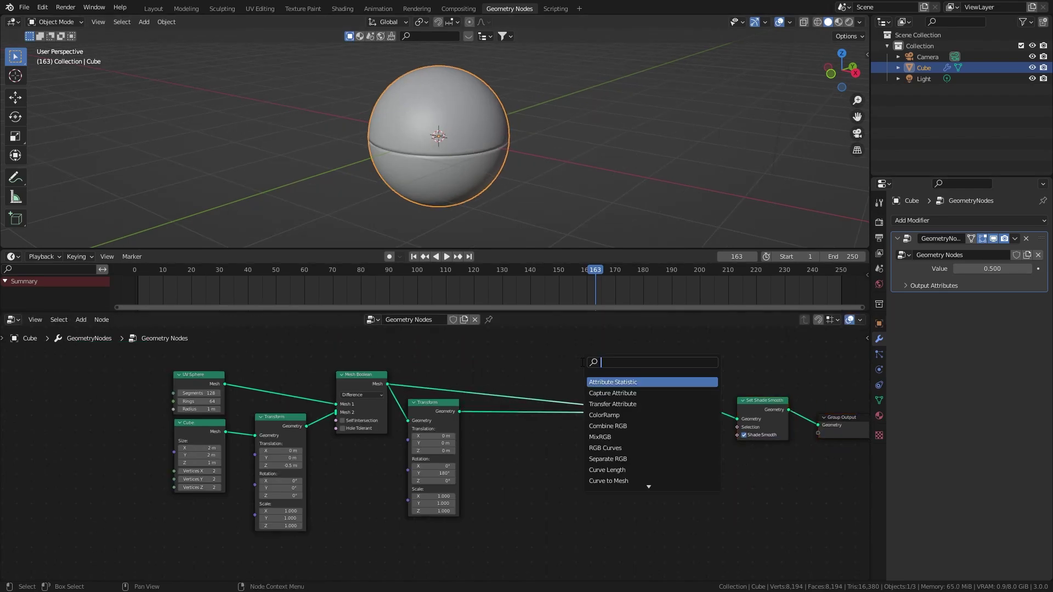
text(set m)
key(Return)
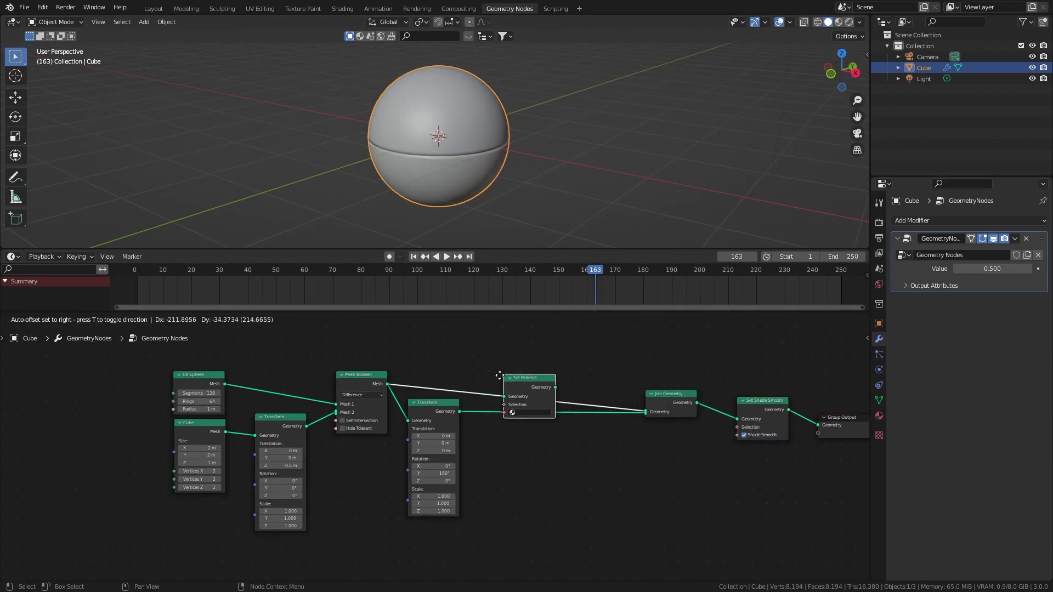
click(527, 364)
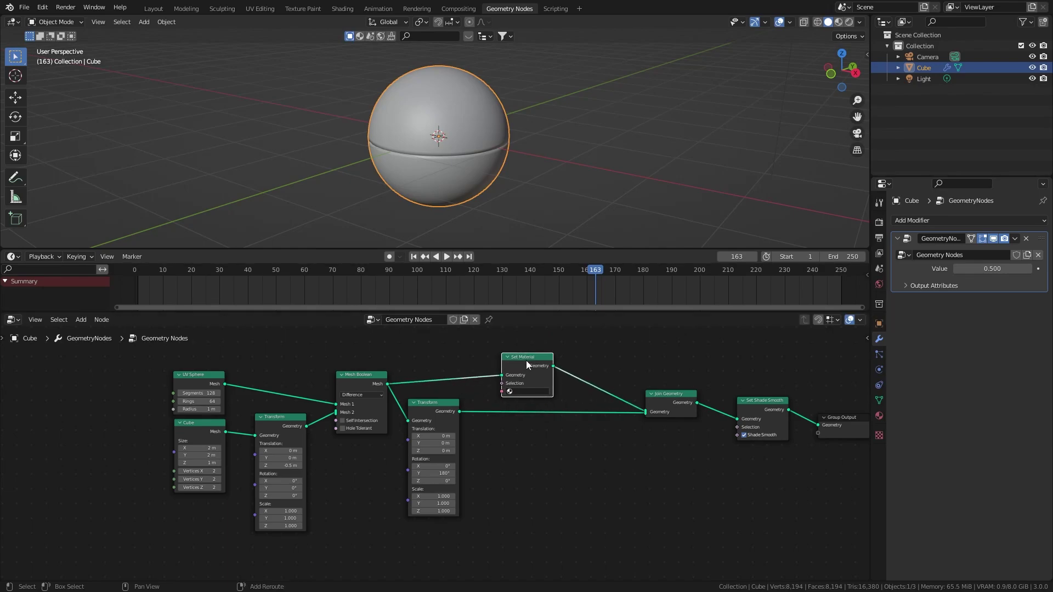
- Duplicate Set Material onto the second Transform's link and assign the Top material to the upper half and Bottom to the lower half
key(shift+d)
click(528, 434)
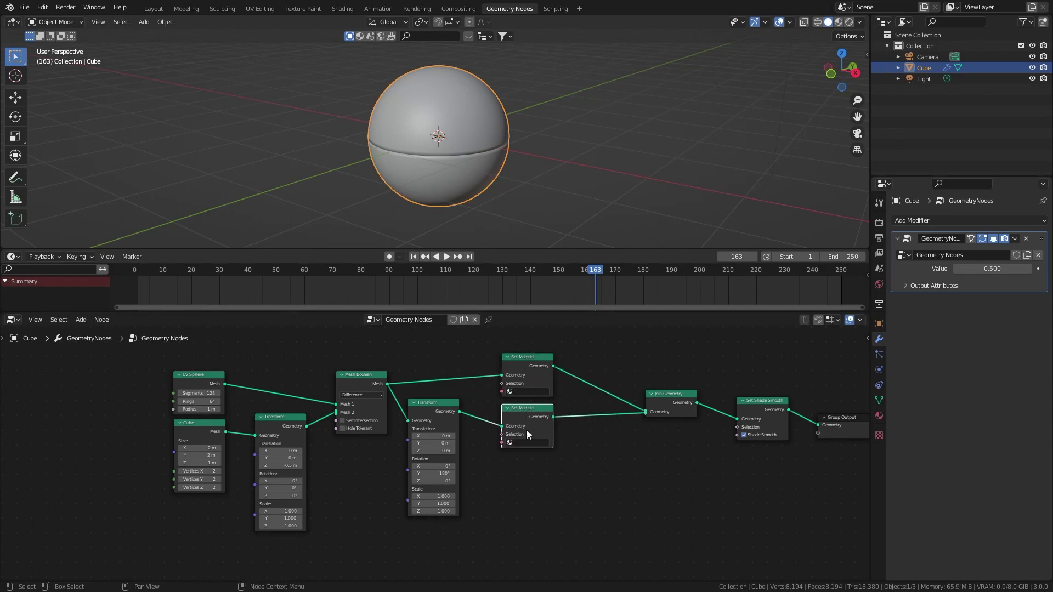
click(528, 392)
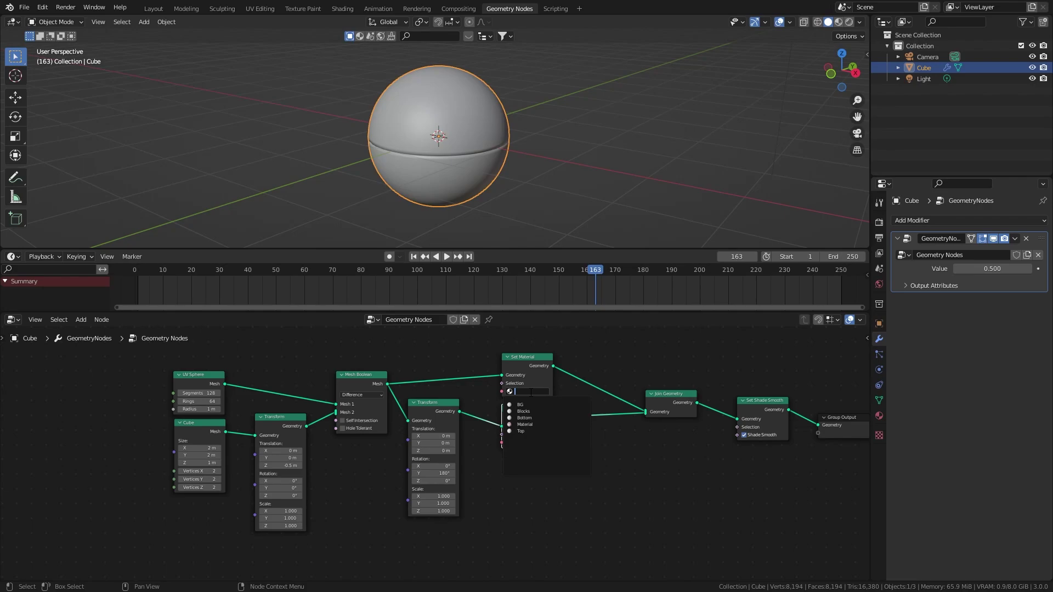
click(523, 431)
click(520, 442)
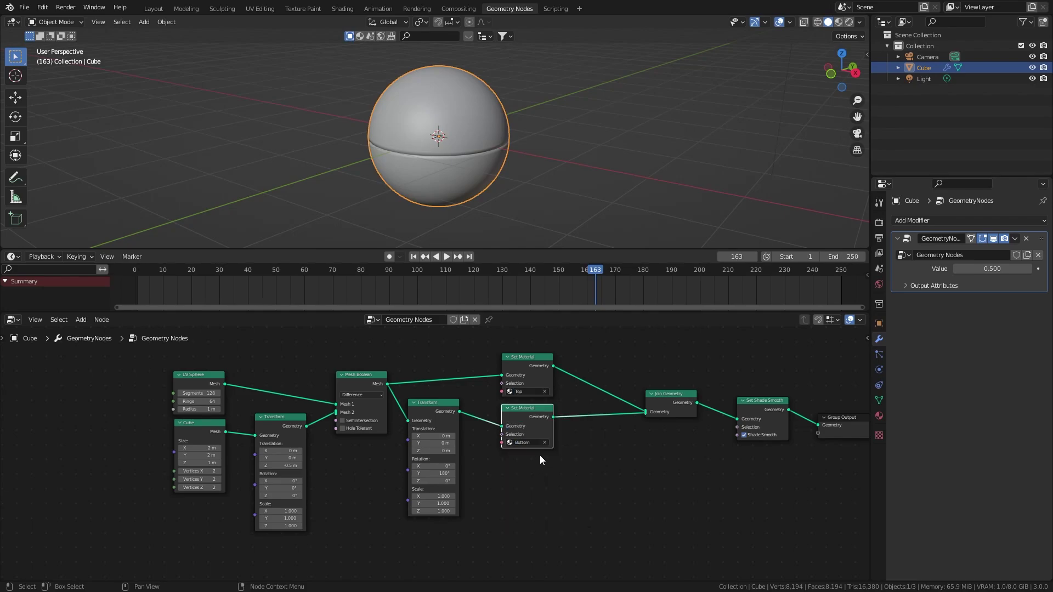
- Move the ball's nodes above the Block Array frame and group them in a frame labelled Ball
scroll(428, 455, down, 5)
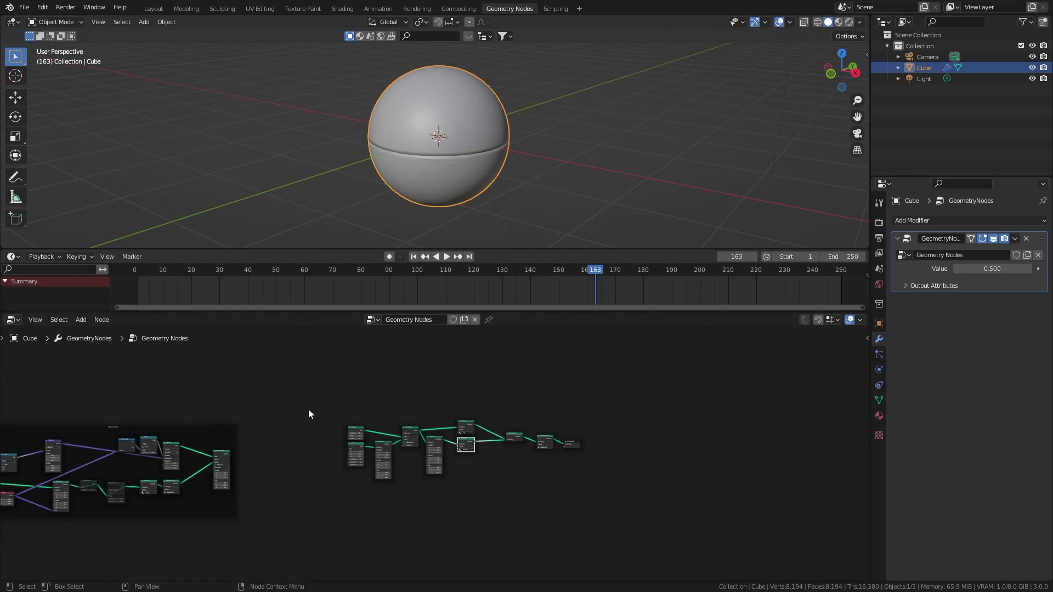
middle_drag(308, 409, 446, 403)
drag(452, 400, 667, 519)
key(g)
click(353, 425)
middle_drag(353, 426, 479, 495)
drag(282, 403, 504, 487)
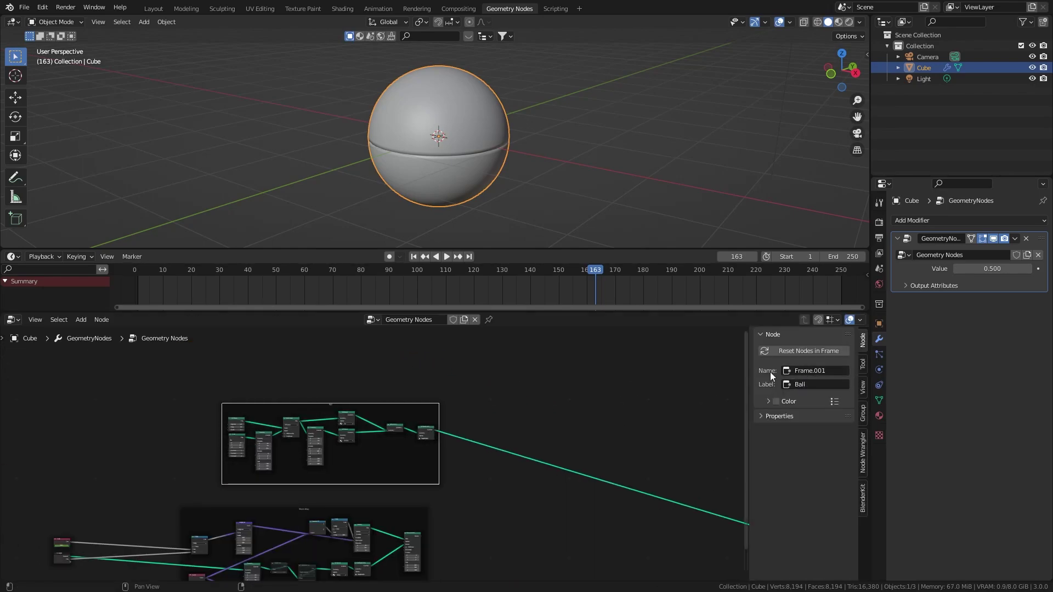
key(n)
- Insert a Join Geometry node before the Group Output and link the Block Array's final node into it alongside the ball
middle_drag(666, 458, 543, 386)
scroll(520, 435, up, 1)
key(shift+a)
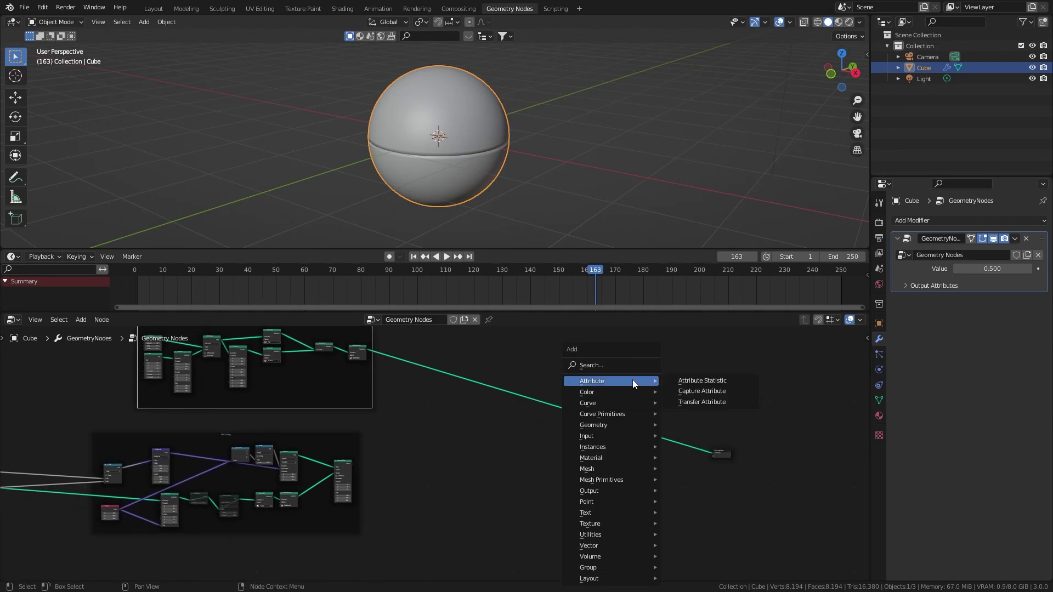
click(630, 364)
text(joi)
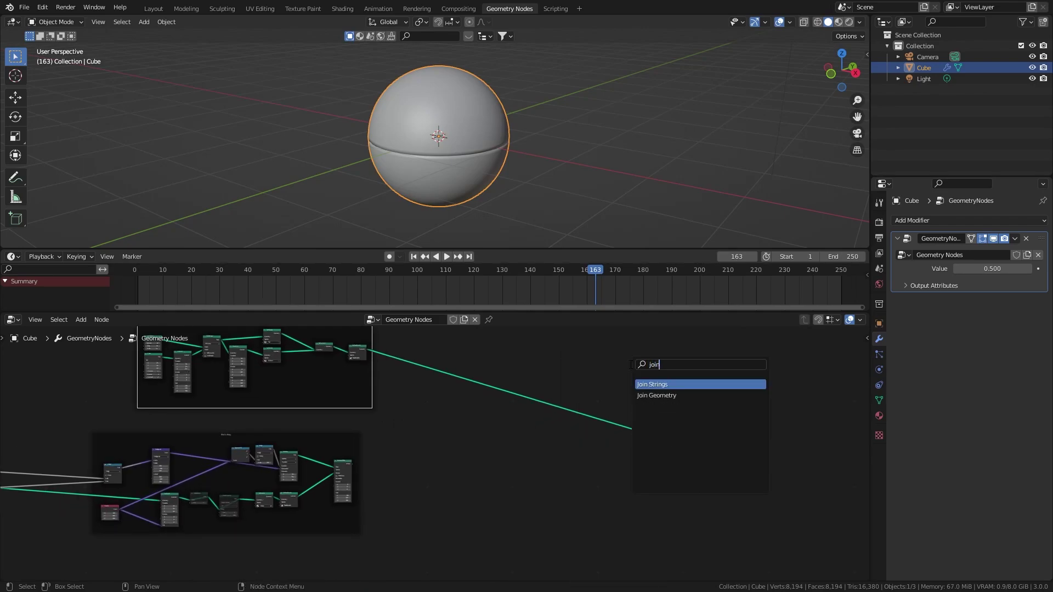
text(n)
key(Down)
key(Return)
click(638, 436)
drag(351, 464, 631, 439)
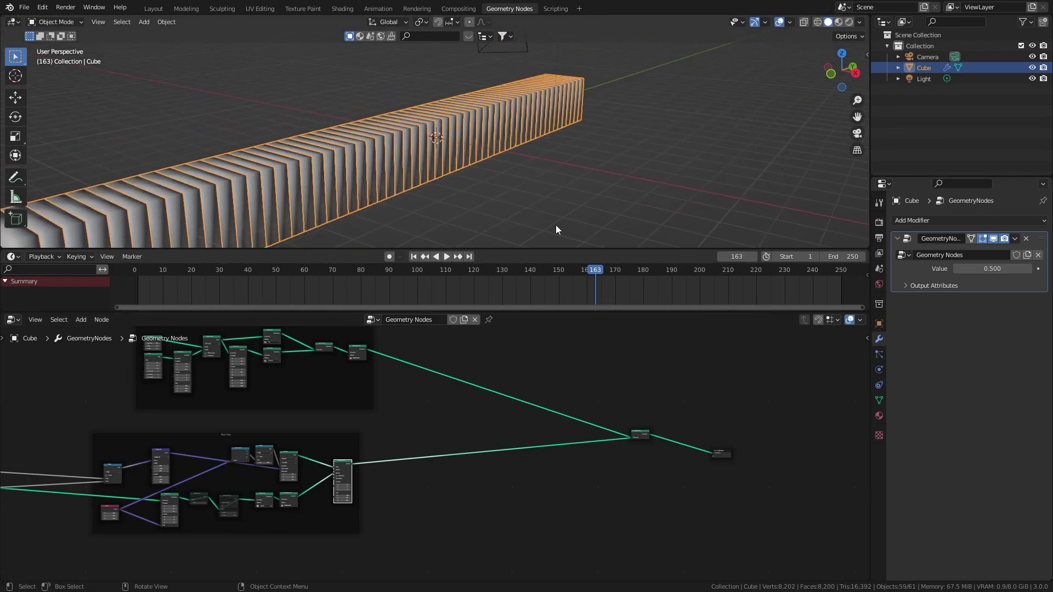
- Switch to camera view, insert a Transform node after the ball's Set Shade Smooth, and set its Z translation to 2 m
key(KP_0)
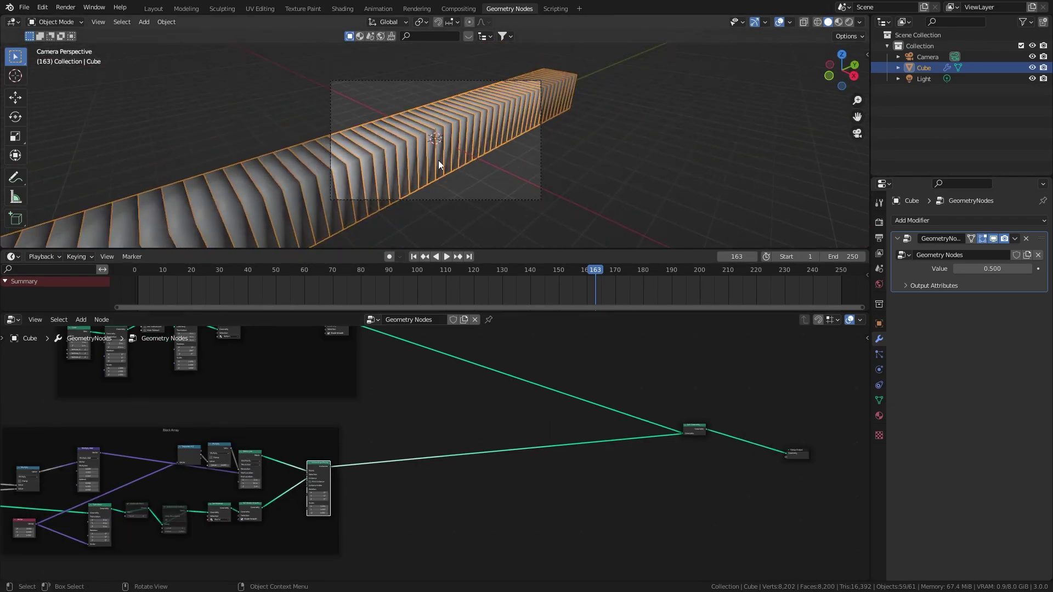
scroll(453, 385, up, 3)
middle_drag(390, 399, 581, 522)
key(shift+a)
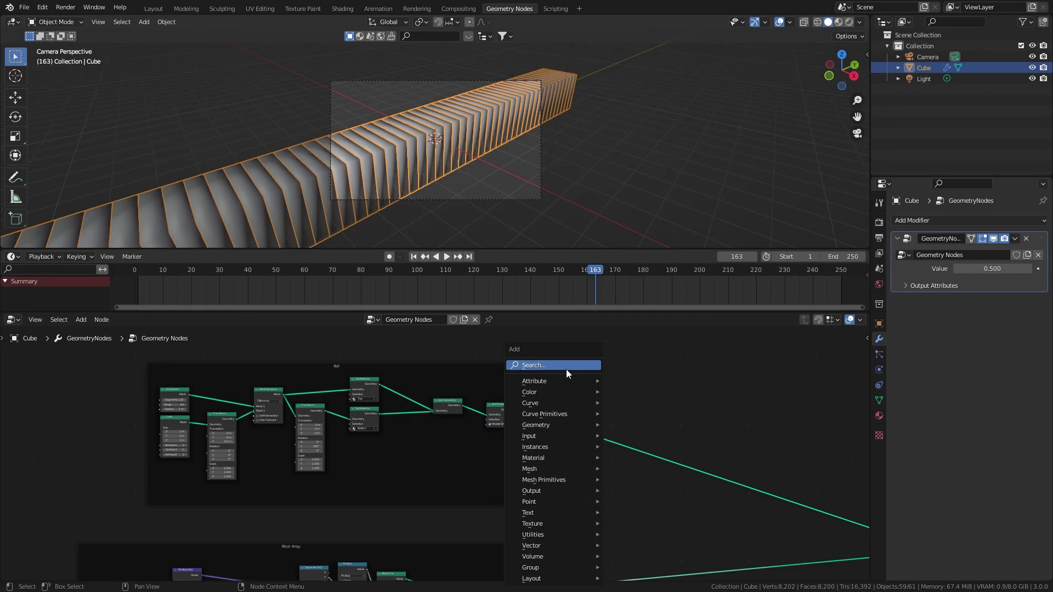
click(568, 370)
text(tr)
key(Return)
click(568, 407)
scroll(650, 450, up, 5)
middle_drag(650, 450, 496, 447)
scroll(495, 446, up, 4)
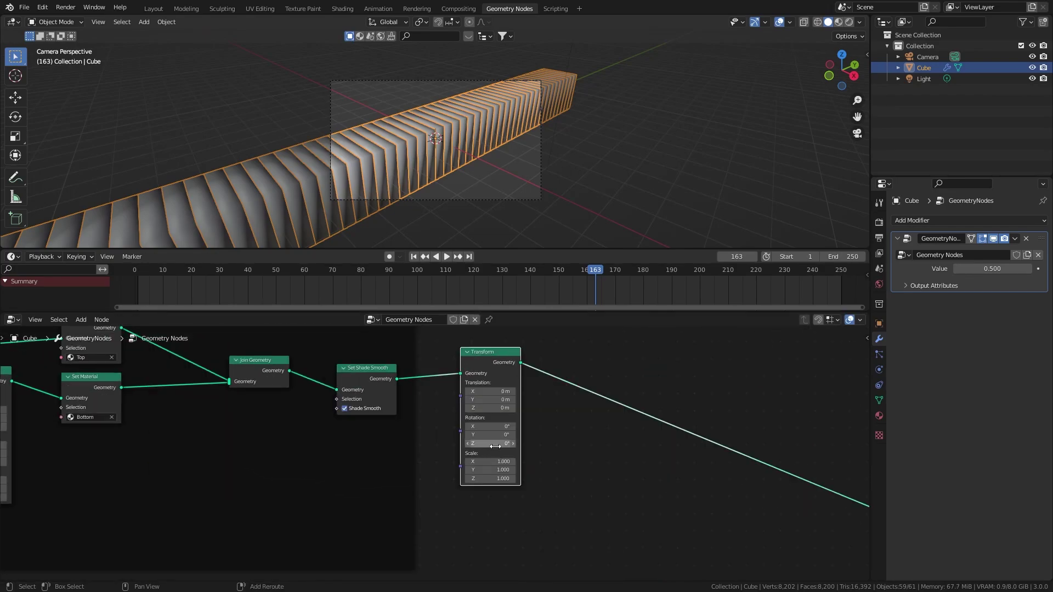
drag(487, 408, 540, 408)
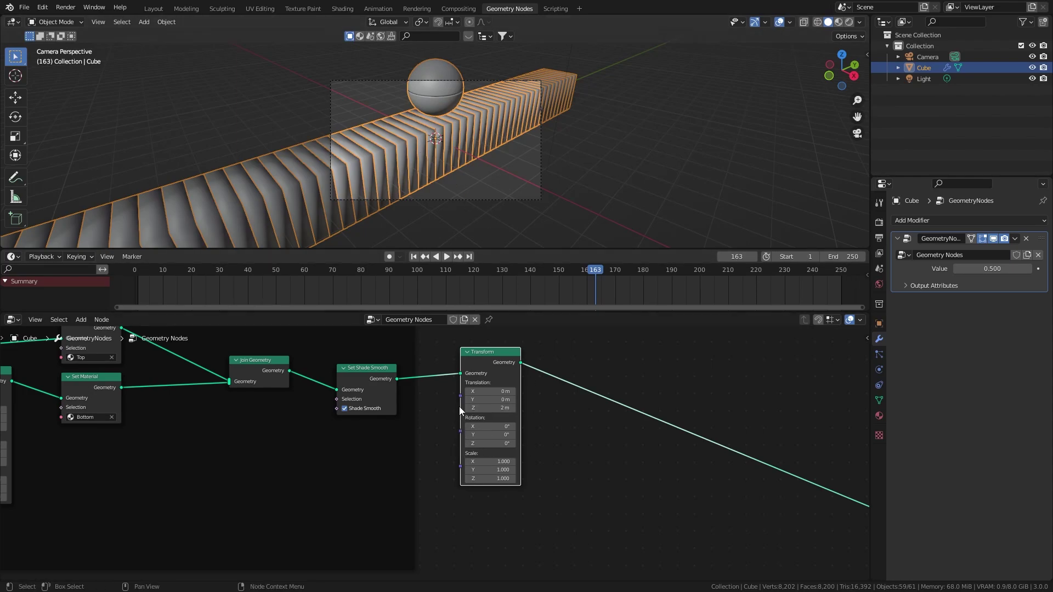
- View the ball and block from the front and set the ball Transform's scale to 0.8 on all axes
key(KP_1)
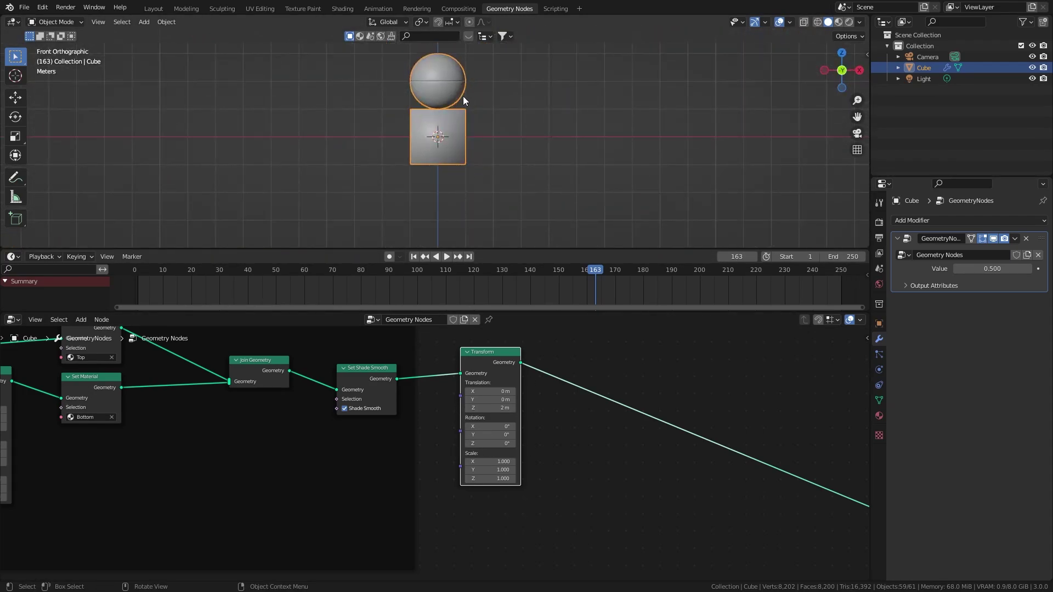
shift+middle_drag(441, 114, 440, 184)
scroll(436, 137, up, 4)
shift+middle_drag(529, 245, 522, 160)
key(g)
click(500, 475)
click(500, 475)
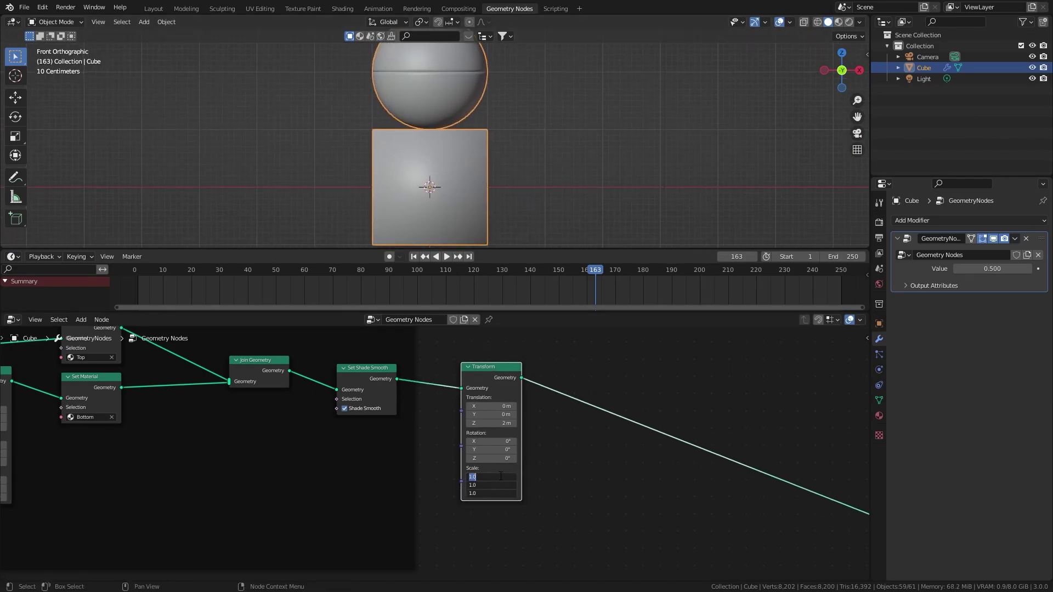
text(.8)
key(Return)
- Set the ball Transform's Z translation to 1.8 m so the ball rests on the block
click(483, 423)
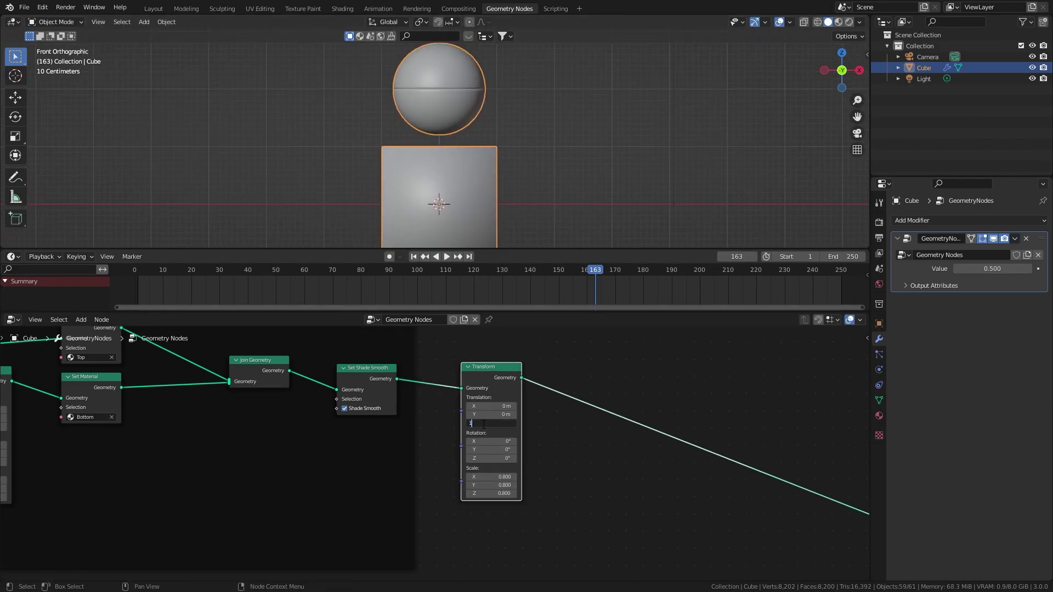
text(1.8)
key(Return)
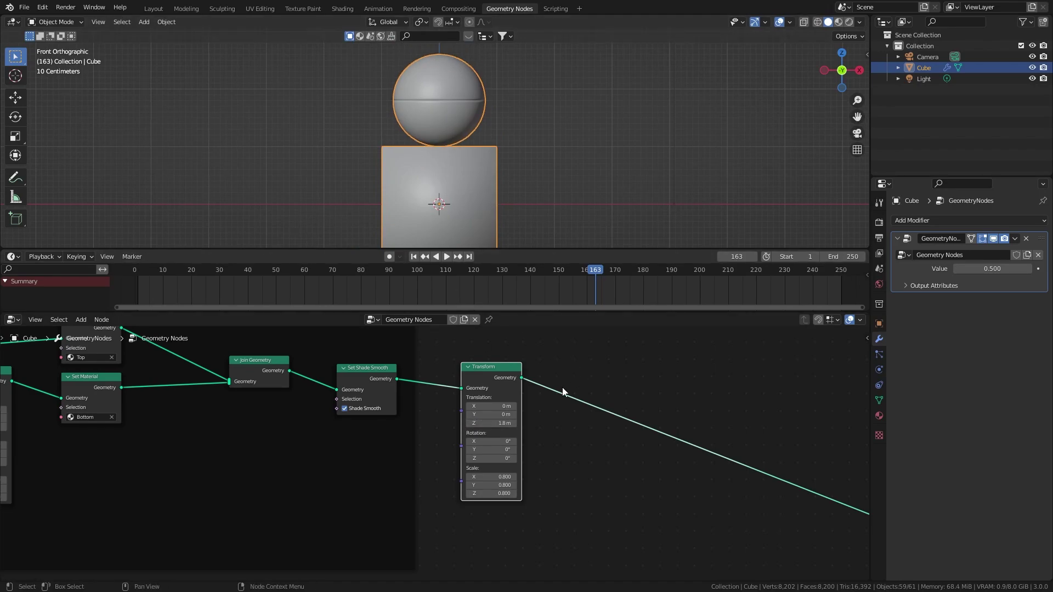
scroll(583, 387, down, 10)
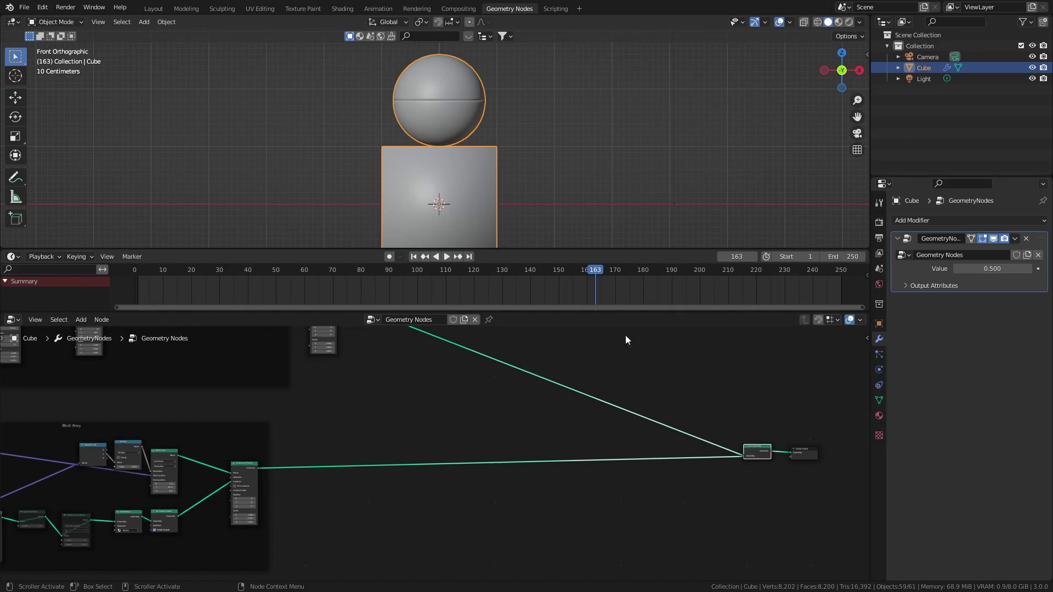
- In camera view, raise the camera along global Z and move it forward along local Z to about X 5.39, Y -5.07, Z 5.23 m
key(KP_0)
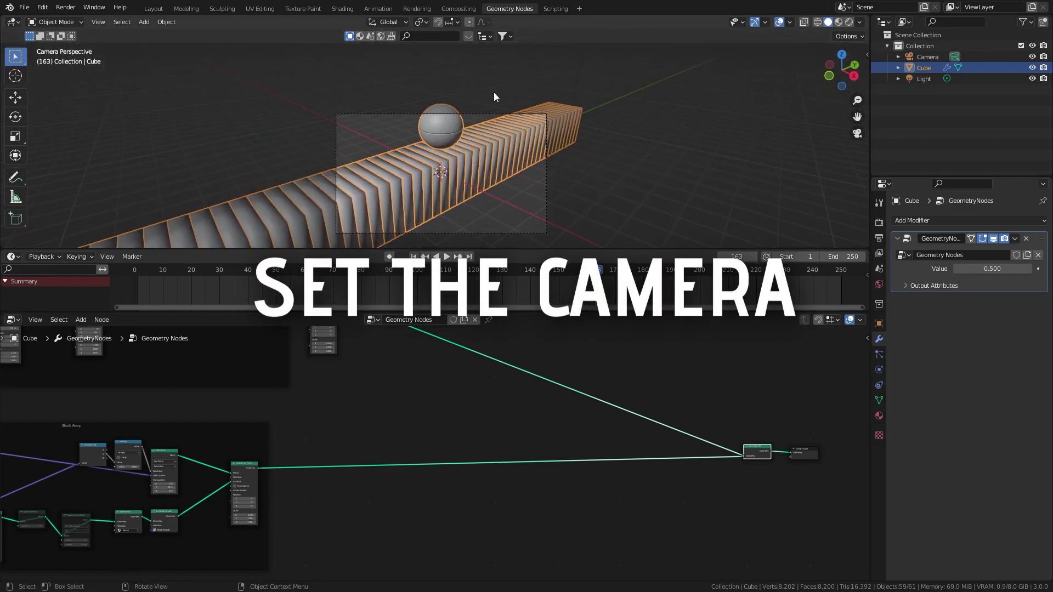
click(481, 115)
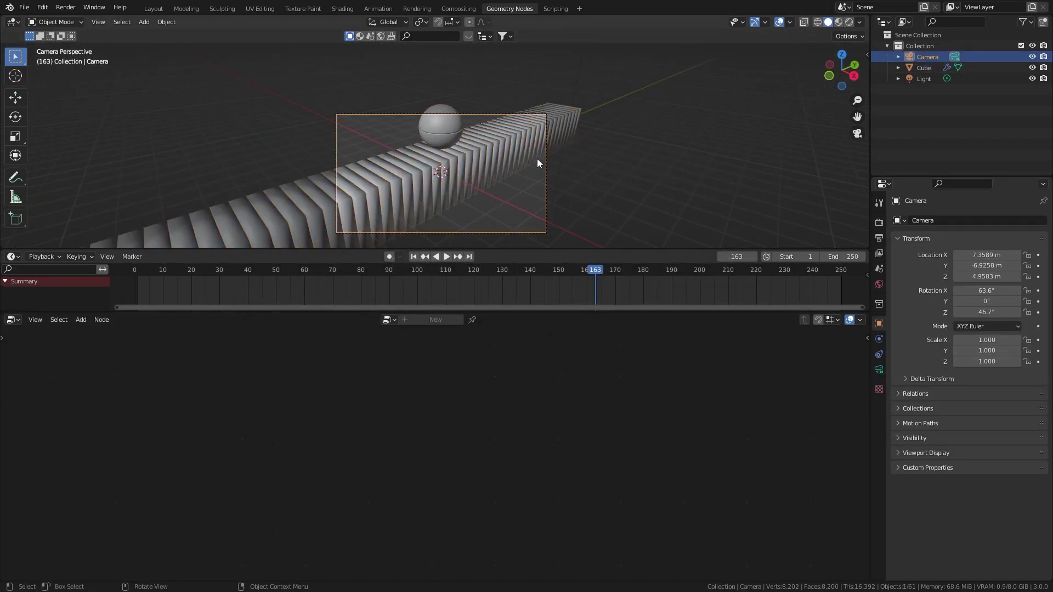
key(g)
key(z)
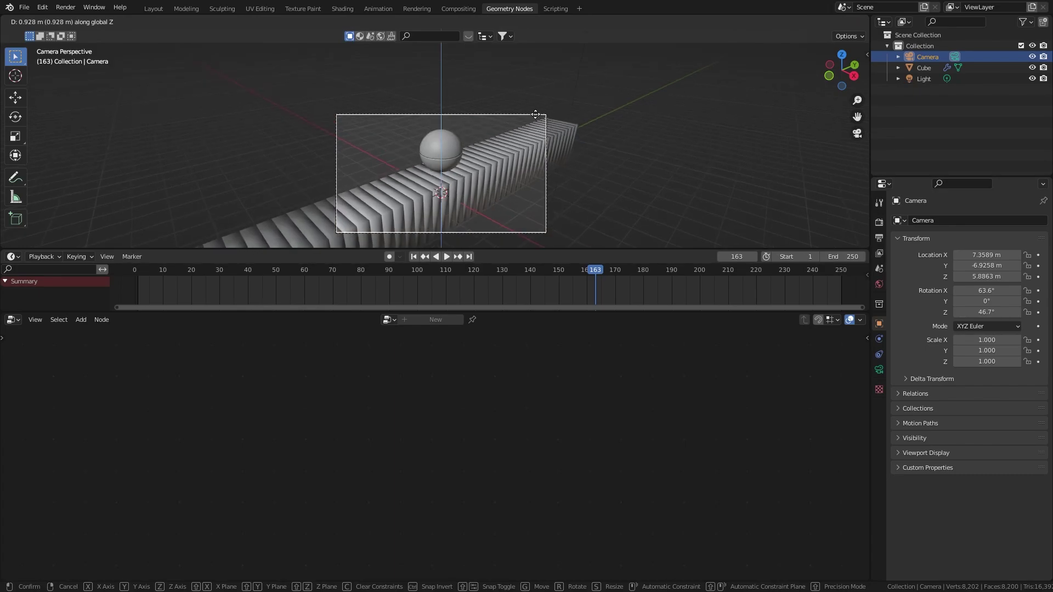
click(564, 162)
key(g)
key(z)
key(z)
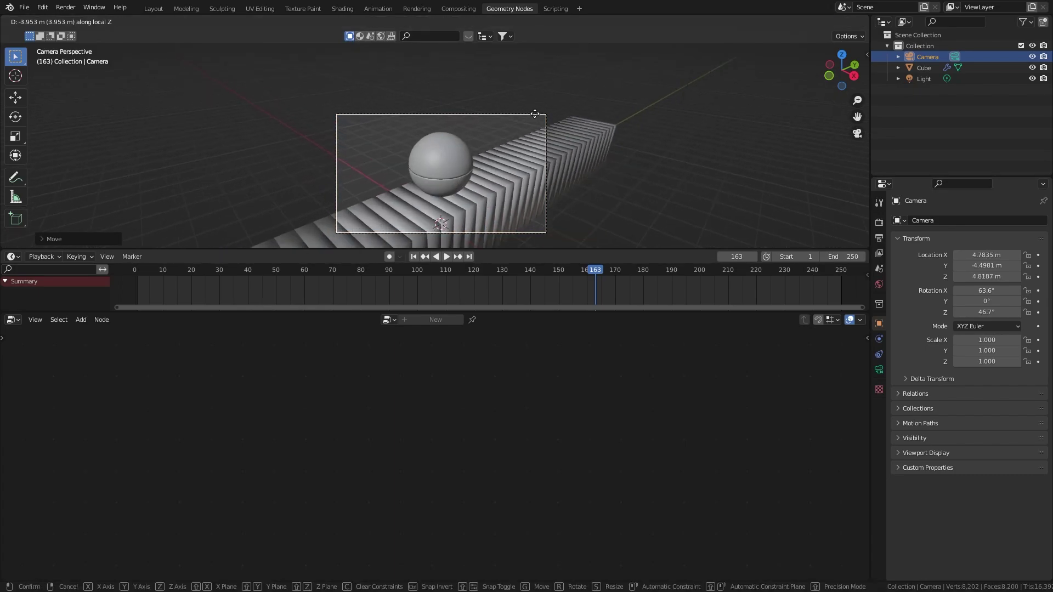
click(529, 126)
- Merge the timeline area into the 3D viewport and reselect the cube to show its node tree
right_click(526, 249)
click(527, 248)
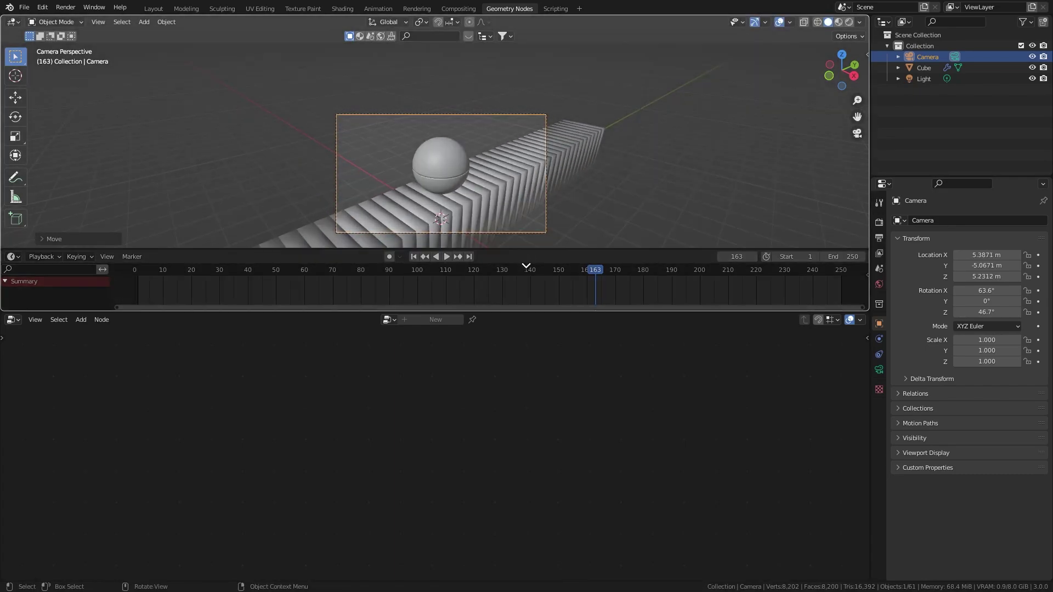
click(527, 266)
click(450, 250)
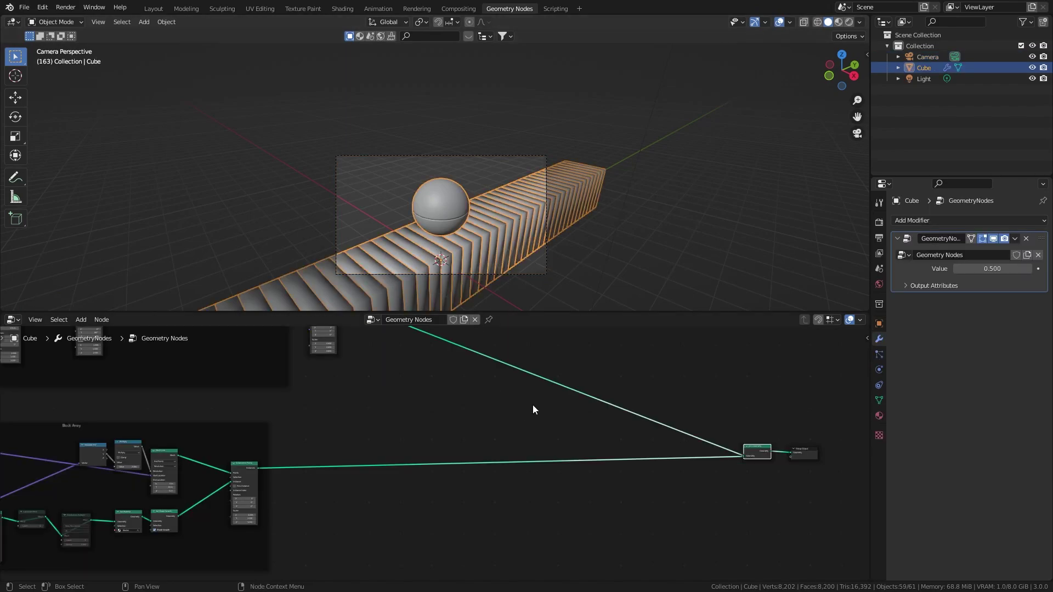
- Add a Grid node below the existing nodes and link its mesh into the final Join Geometry
middle_drag(569, 404, 401, 324)
scroll(434, 354, up, 2)
key(shift+a)
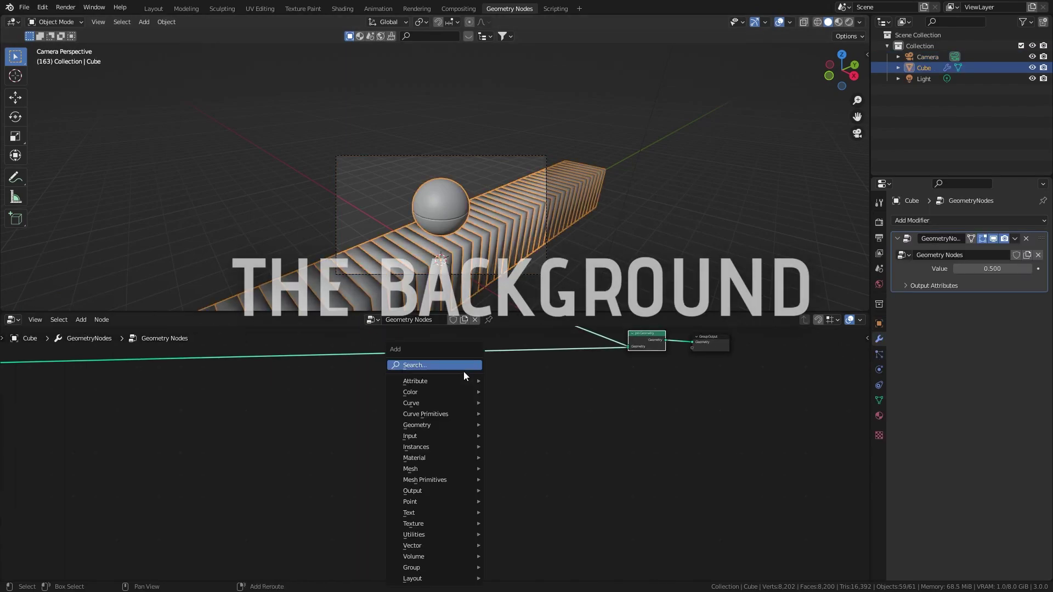
click(462, 367)
text(grid)
key(Return)
click(384, 406)
drag(419, 411, 628, 349)
key(g)
click(361, 440)
- Insert a Transform node after the Grid and set the Grid's X and Y size to 50 m
key(shift+a)
click(405, 367)
text(tra)
key(Return)
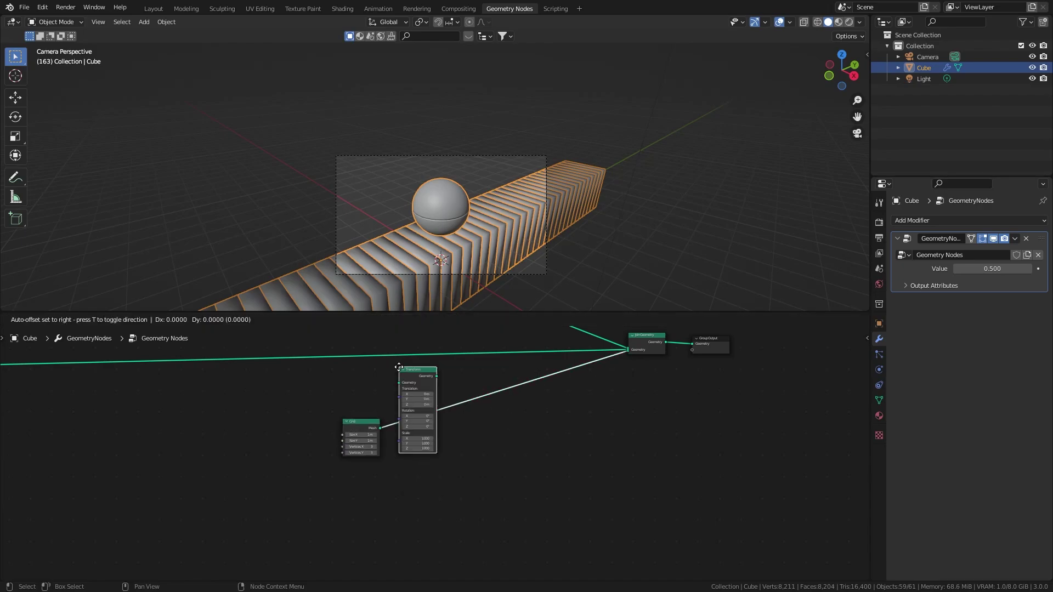
click(404, 406)
drag(359, 435, 395, 435)
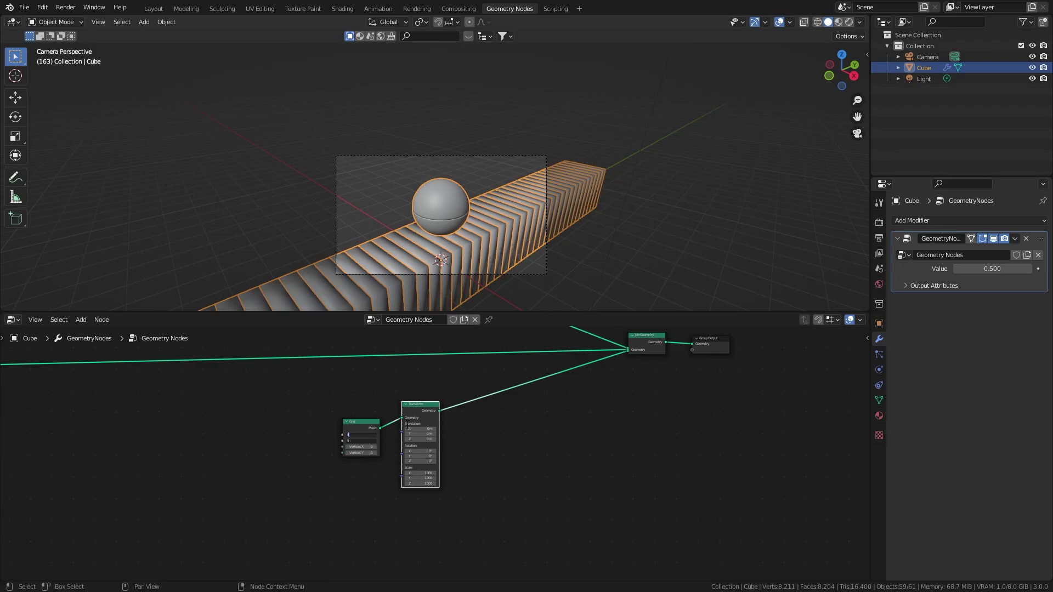
text(50)
key(Return)
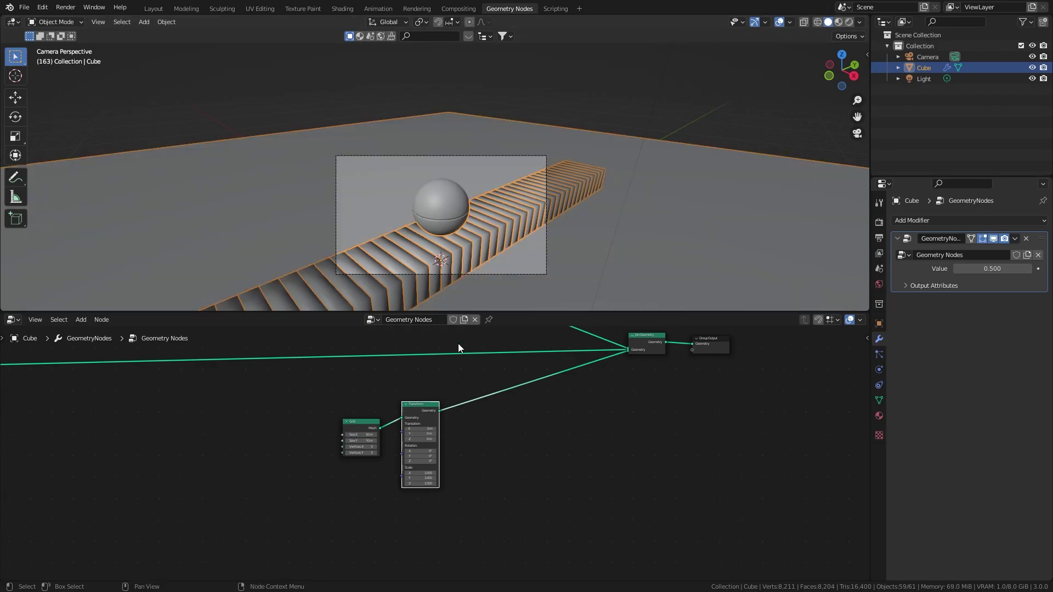
- Lower the plane with its Transform's Z translation, set the Grid's X and Y size to 75 m, and inspect its extent
drag(425, 439, 422, 440)
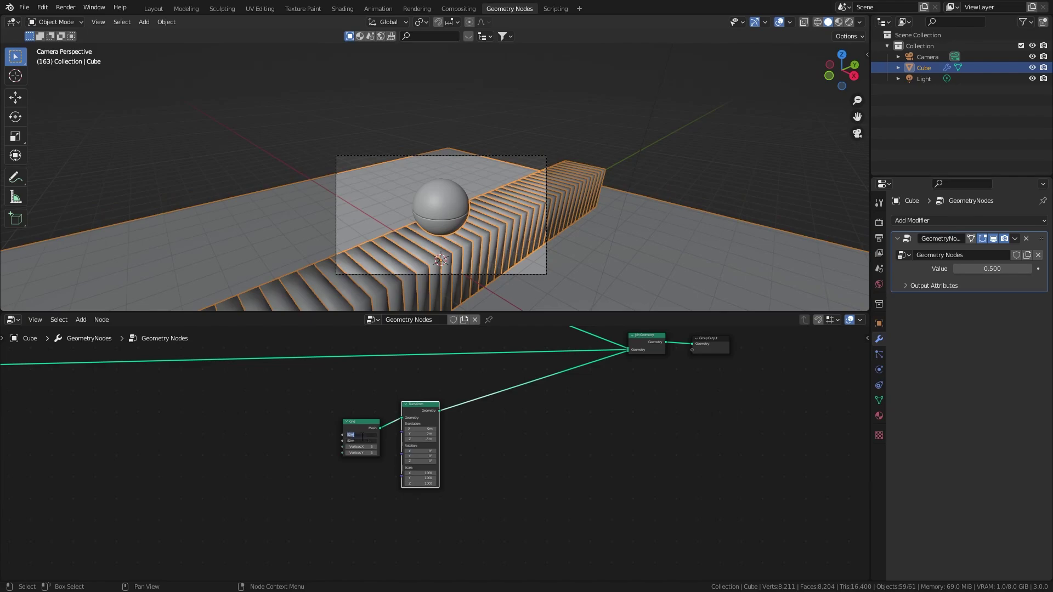
text(75)
key(Return)
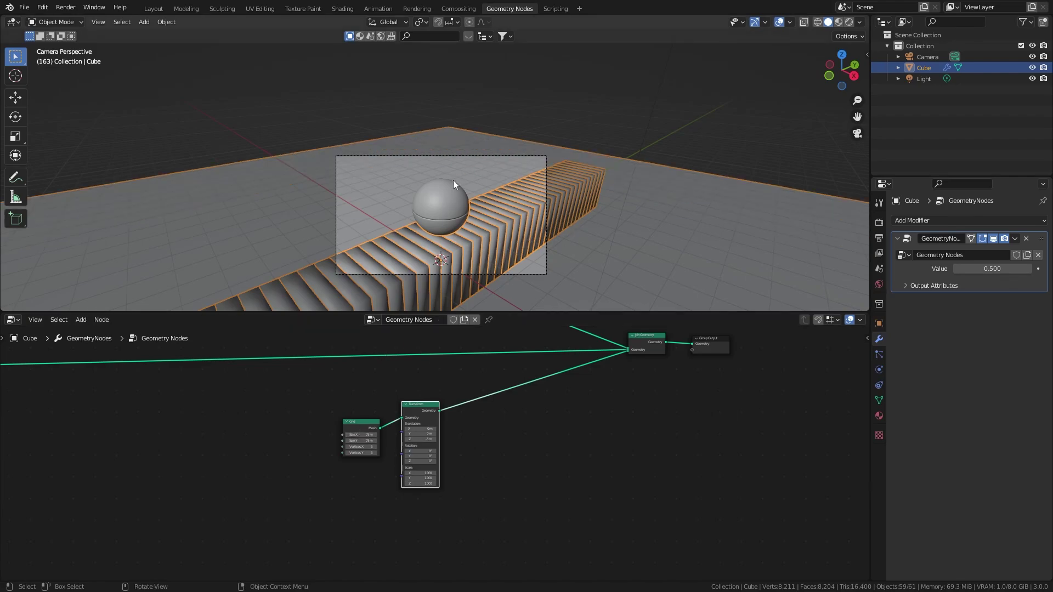
middle_drag(607, 175, 545, 178)
scroll(544, 178, down, 13)
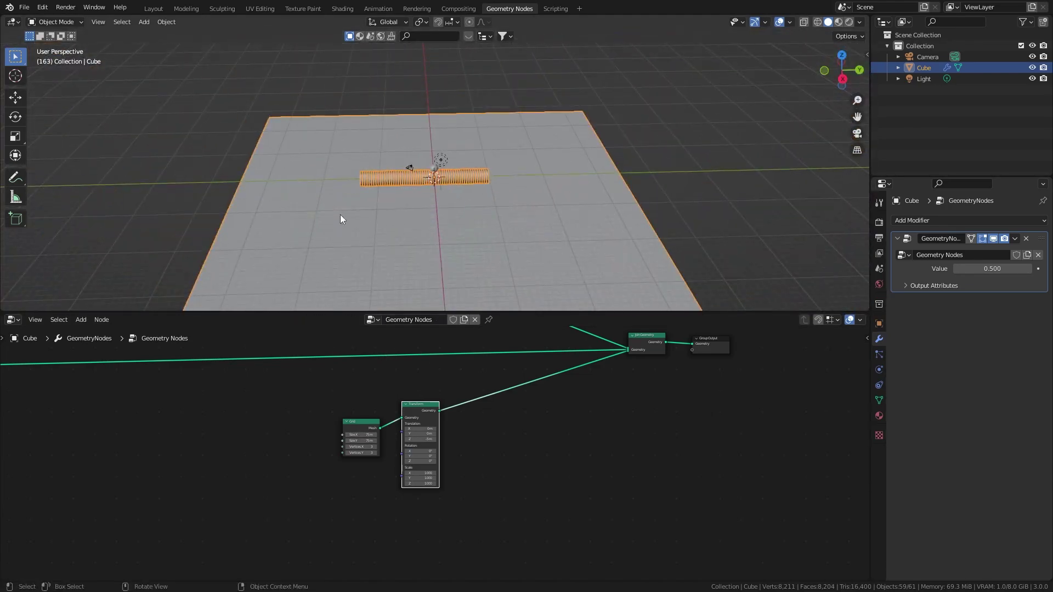
middle_drag(340, 218, 390, 193)
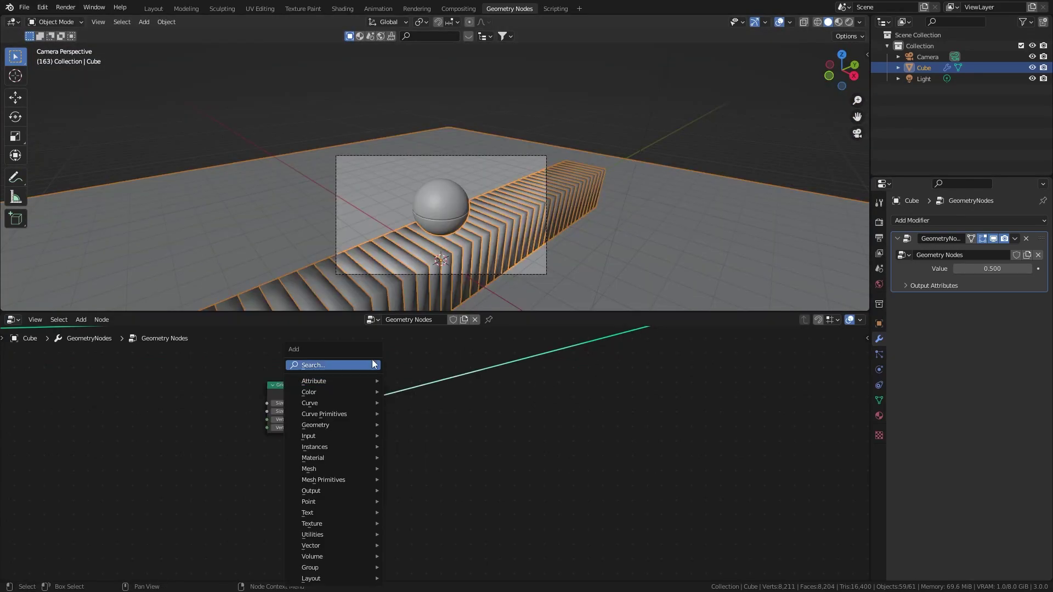
- Insert a Set Material node after the plane's Transform and assign the BG material
click(348, 364)
text(s)
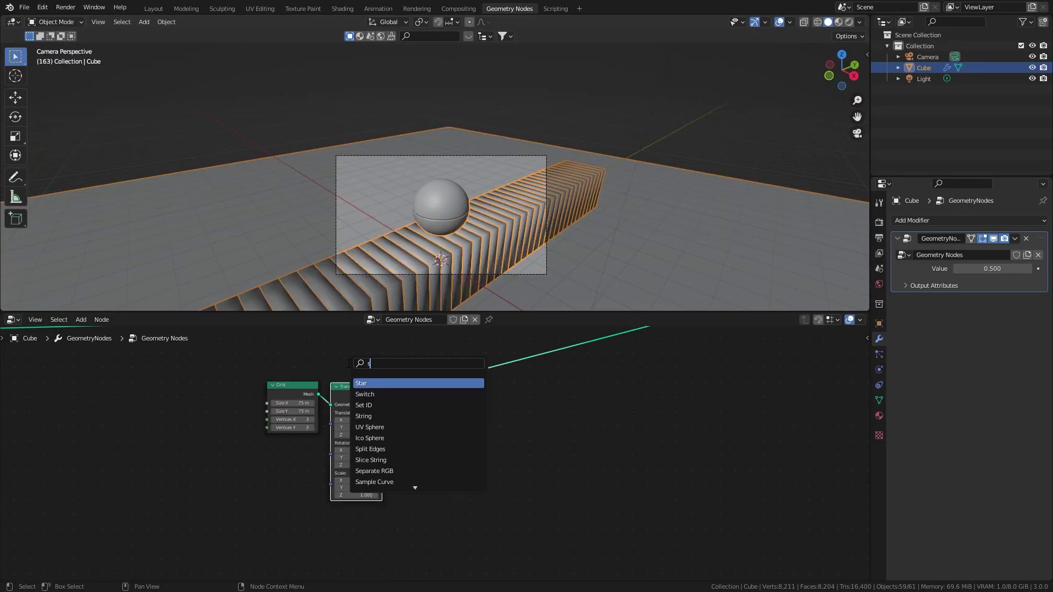
text(et)
click(384, 405)
click(424, 421)
drag(428, 386, 417, 389)
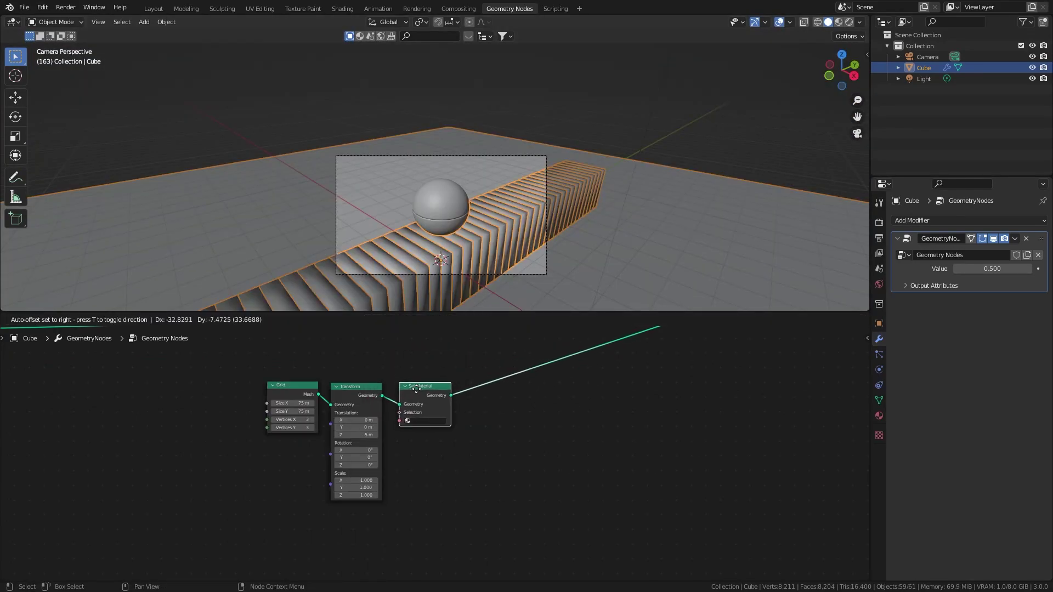
click(409, 391)
click(405, 423)
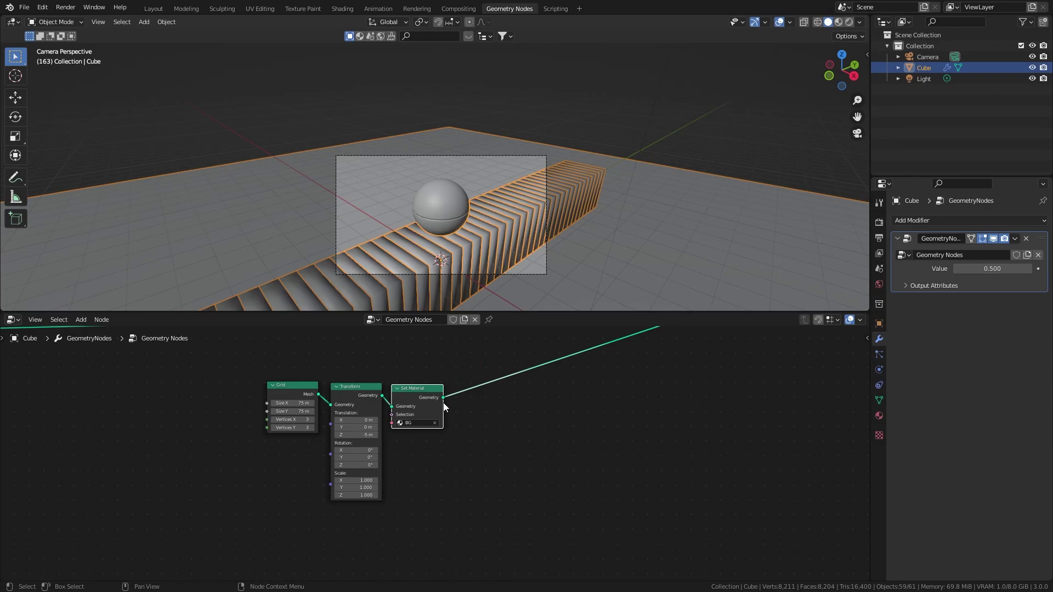
- Add a Frame around the background plane's nodes and give it its own label
scroll(505, 375, down, 2)
key(shift+a)
click(407, 359)
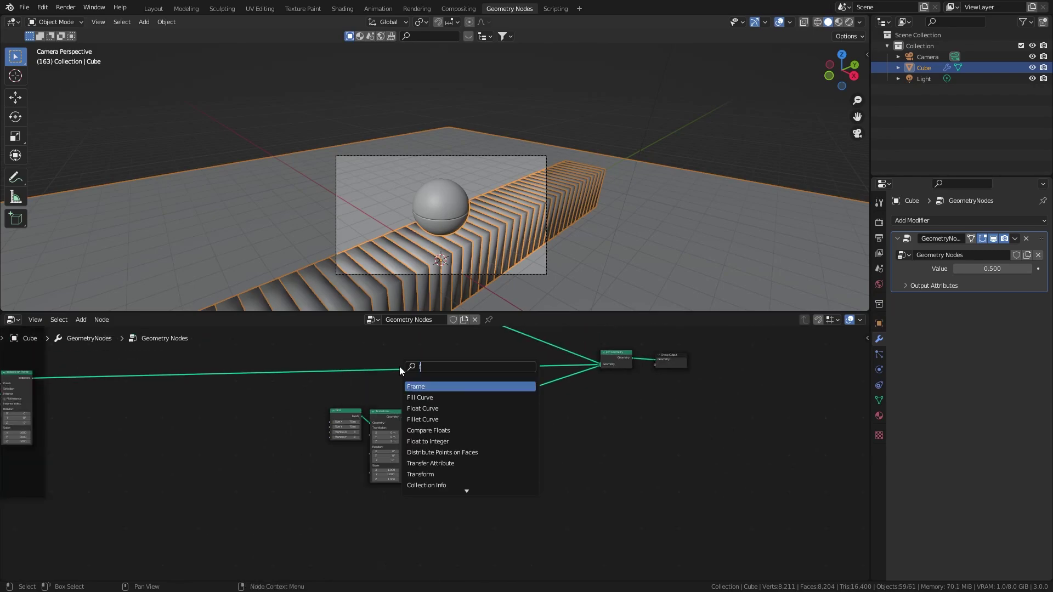
key(Return)
click(309, 393)
scroll(304, 394, up, 6)
drag(246, 392, 258, 515)
drag(285, 464, 475, 470)
key(n)
double_click(811, 384)
text(Patr)
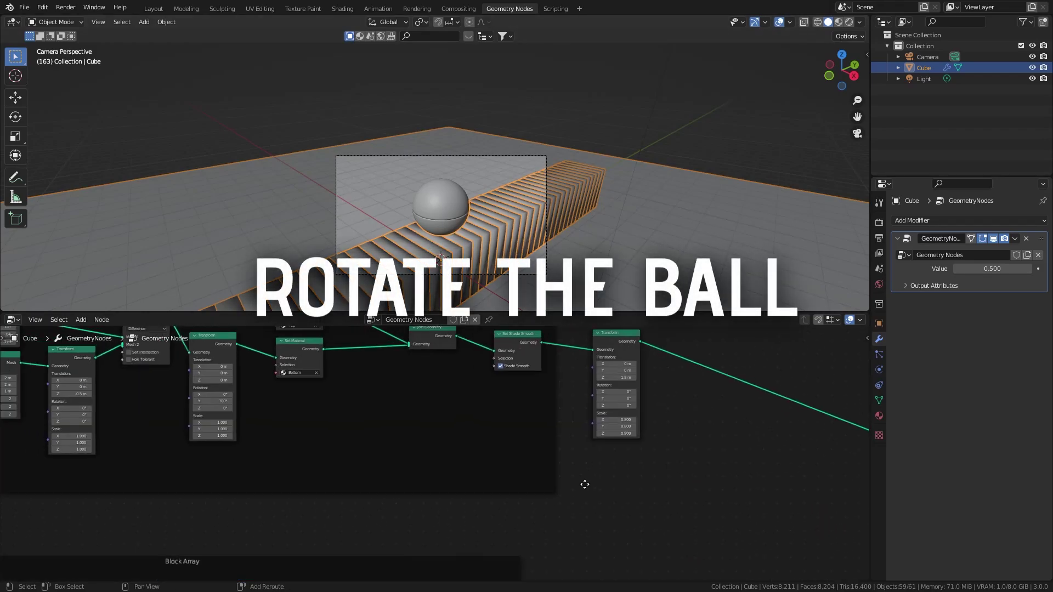
- Link the animated Value node's output to the Rotation input of the ball's final Transform
scroll(429, 433, down, 2)
scroll(376, 499, down, 1)
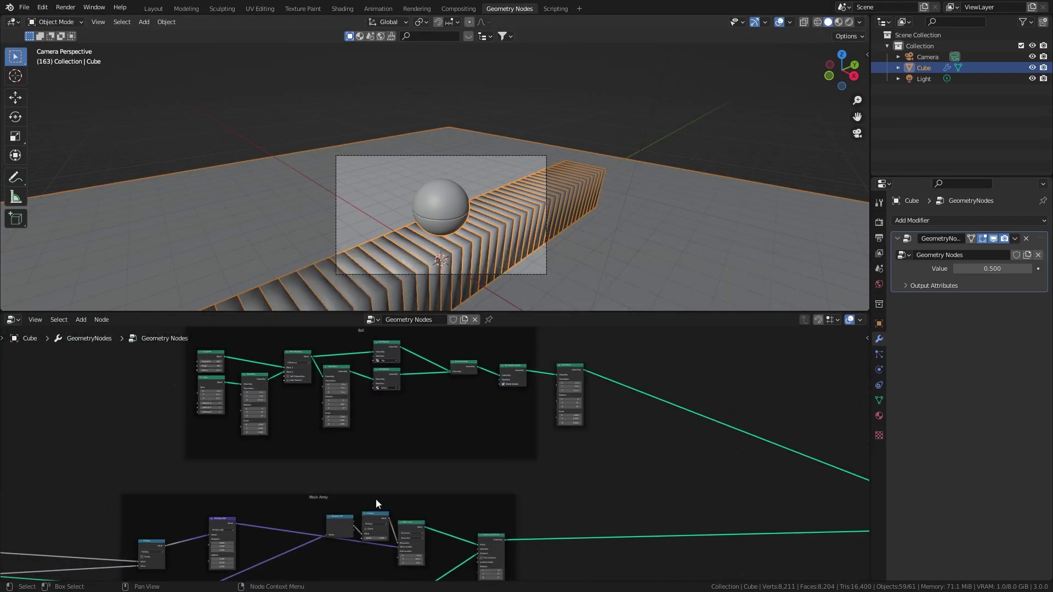
middle_drag(376, 499, 424, 385)
drag(141, 351, 607, 531)
scroll(605, 531, up, 1)
middle_drag(386, 331, 525, 492)
scroll(423, 468, down, 2)
drag(103, 507, 668, 367)
middle_drag(664, 358, 477, 453)
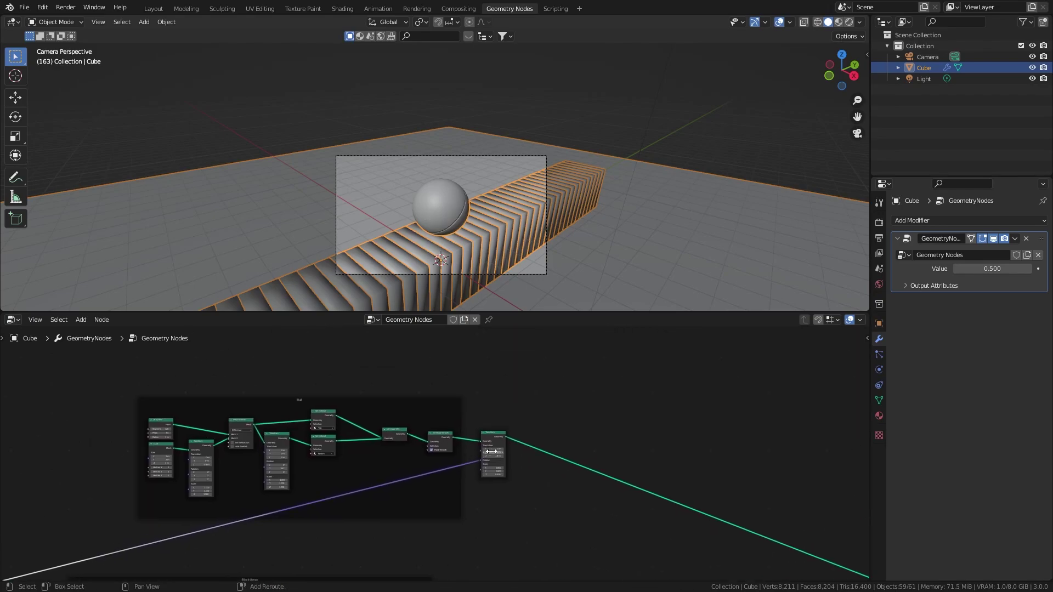
- Play the animation up close to check how the ball rotates
scroll(477, 453, up, 8)
scroll(486, 224, up, 3)
shift+middle_drag(497, 233, 489, 168)
key(space)
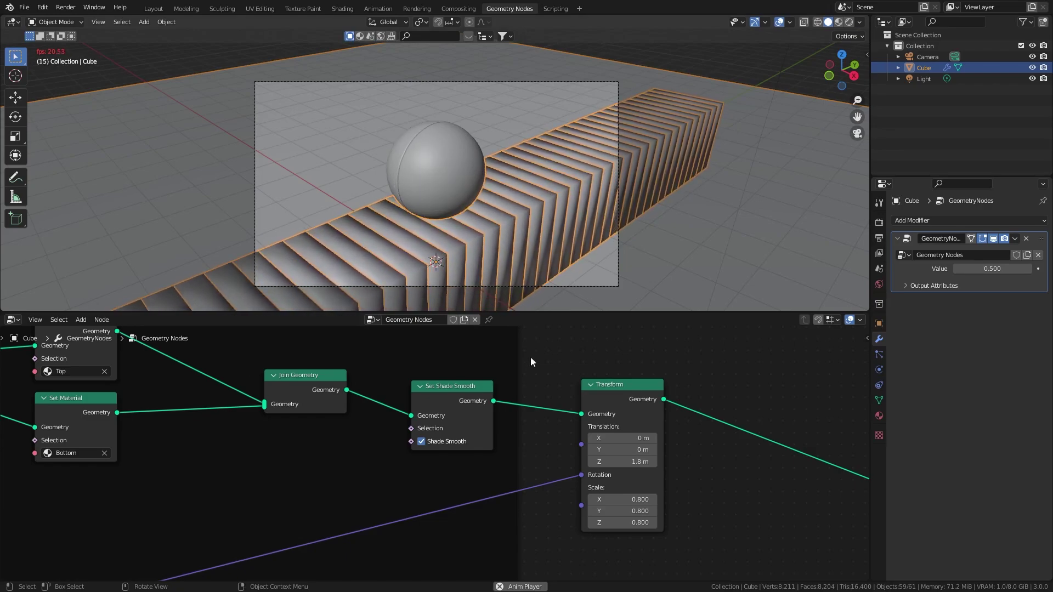
key(space)
- Insert a Combine XYZ node on the ball's rotation link so the value drives only X, and play the animation
scroll(505, 398, down, 6)
middle_drag(395, 501, 679, 553)
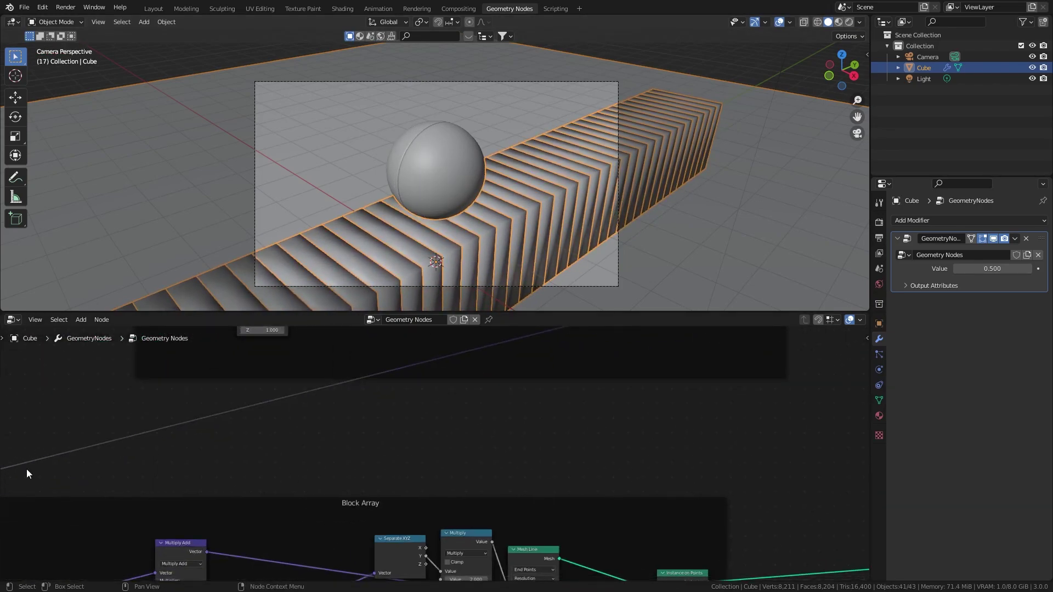
scroll(107, 459, down, 3)
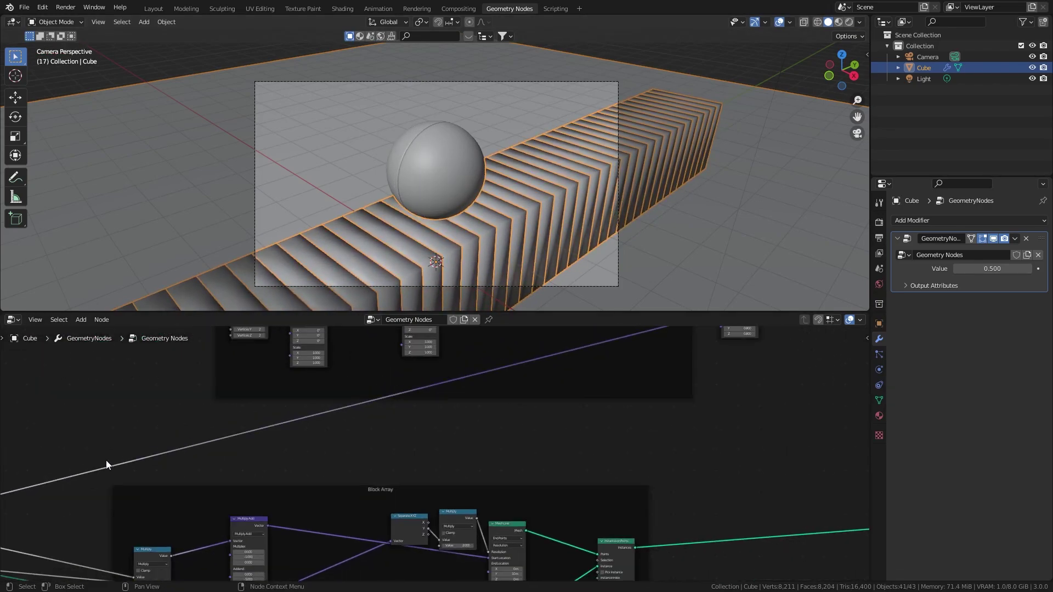
key(shift+a)
click(541, 343)
text(c)
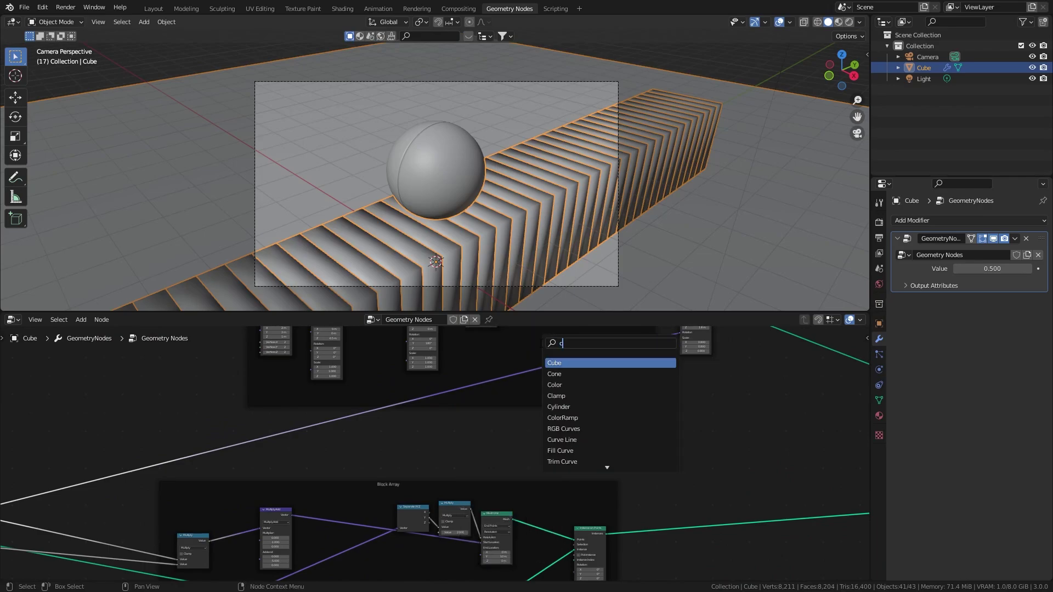
text(ombin)
key(Down)
key(Return)
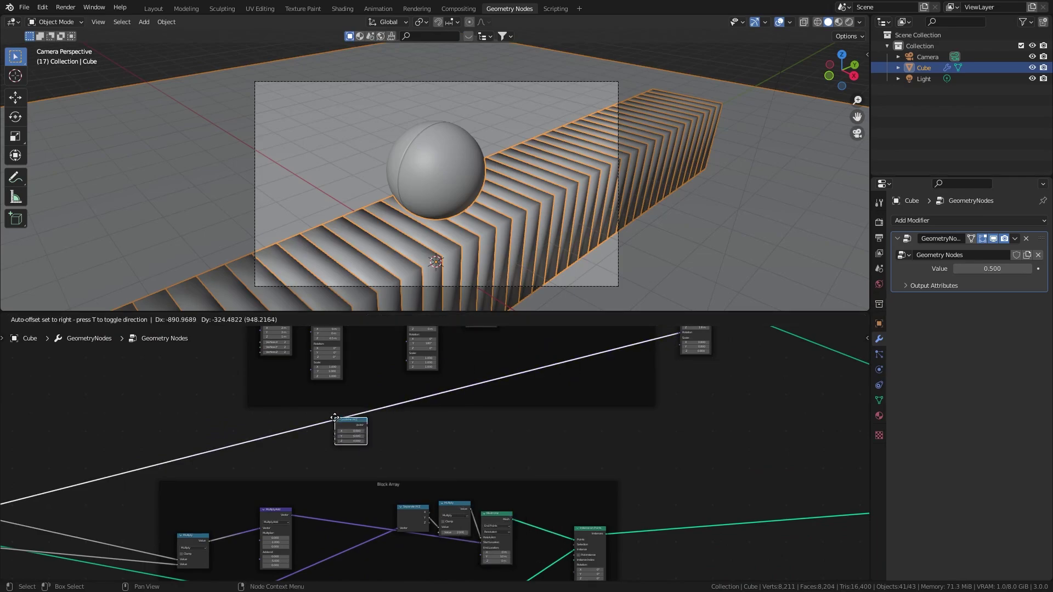
click(409, 435)
scroll(433, 443, up, 5)
middle_drag(513, 380, 361, 486)
key(space)
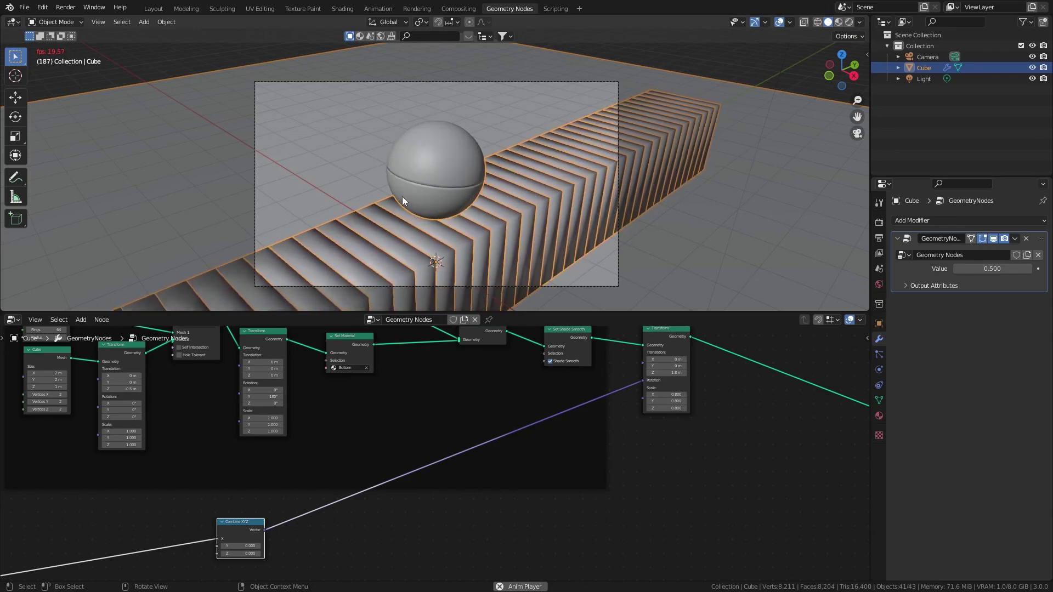
- Insert a Math node before the Combine XYZ, set it to Multiply, and use a value of -1
middle_drag(165, 474, 427, 377)
key(shift+a)
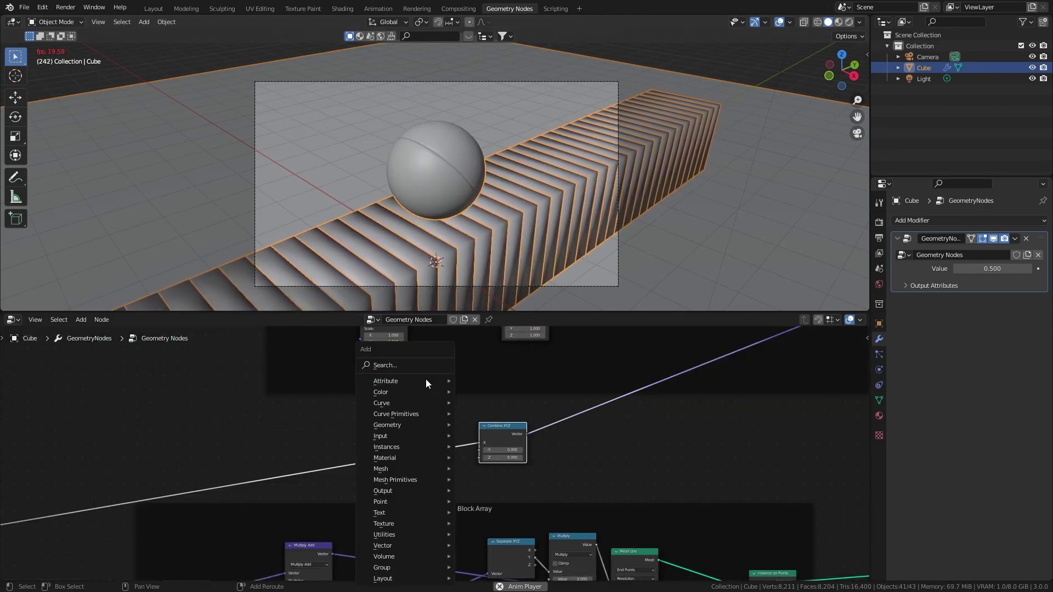
click(409, 367)
text(math)
key(Return)
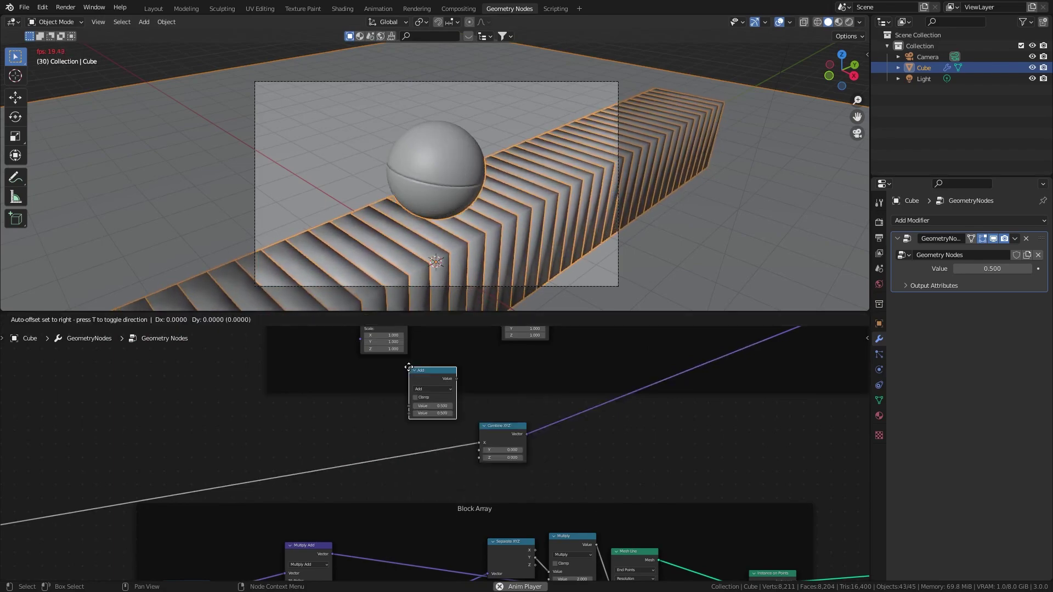
click(407, 422)
click(427, 445)
click(430, 477)
click(428, 469)
text(-1)
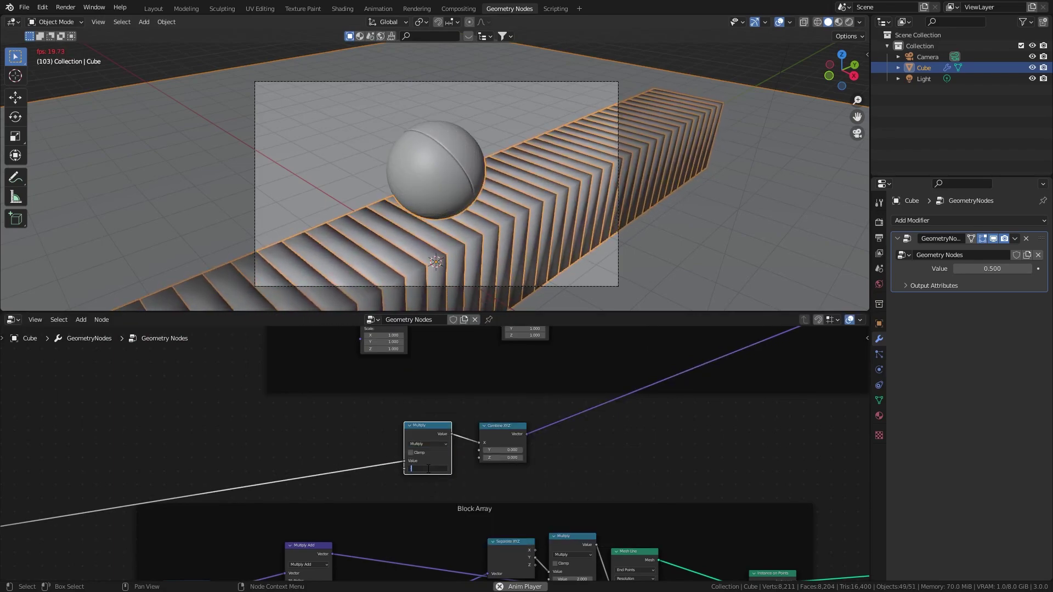
key(Return)
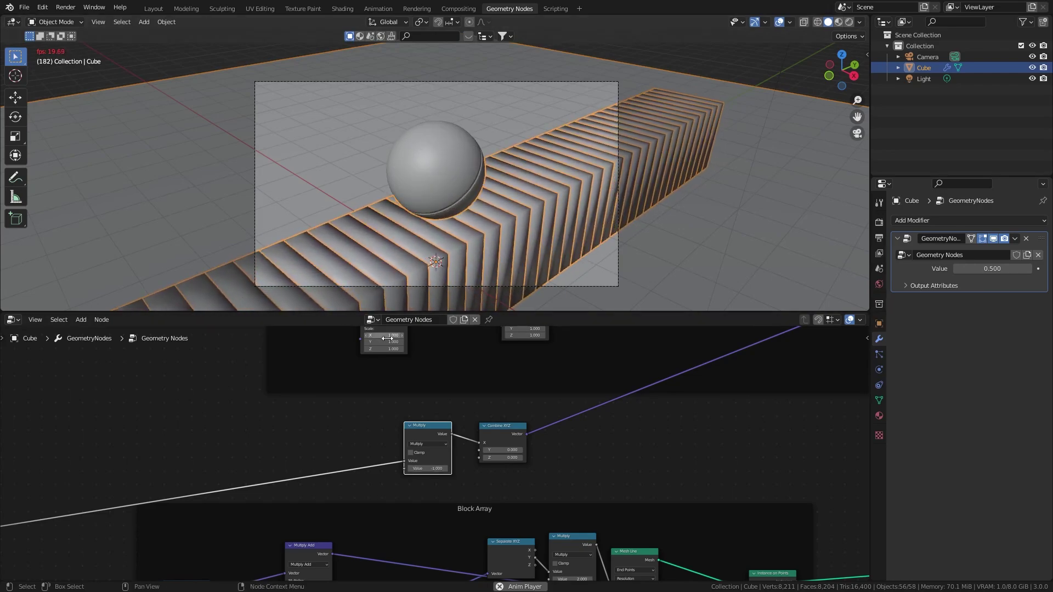
- Try the modifier's Value at 1 while the animation plays, and restore it to 0.5
scroll(427, 466, down, 2)
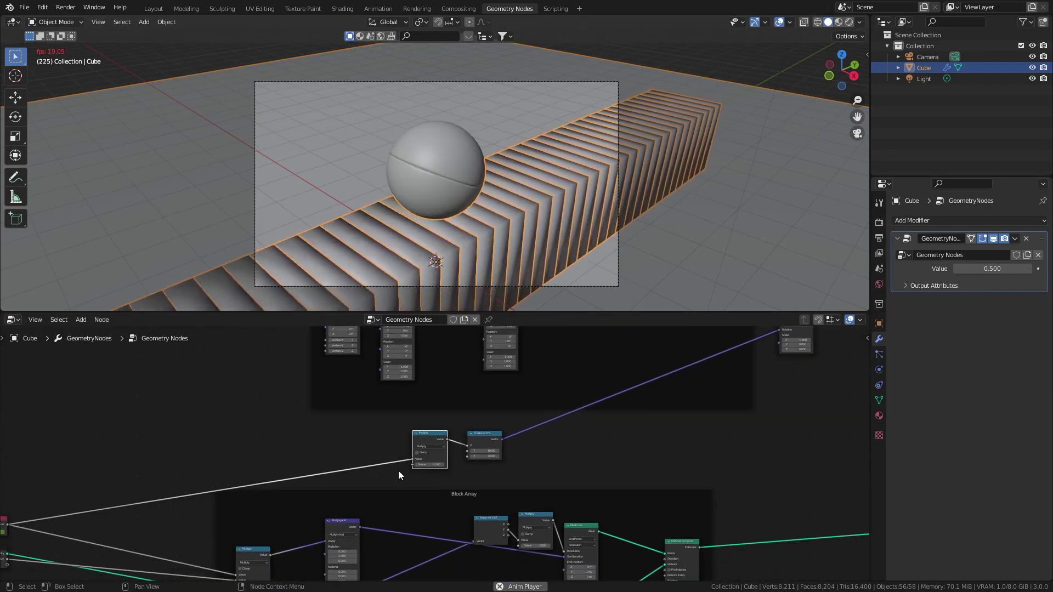
click(981, 269)
text(1)
key(Return)
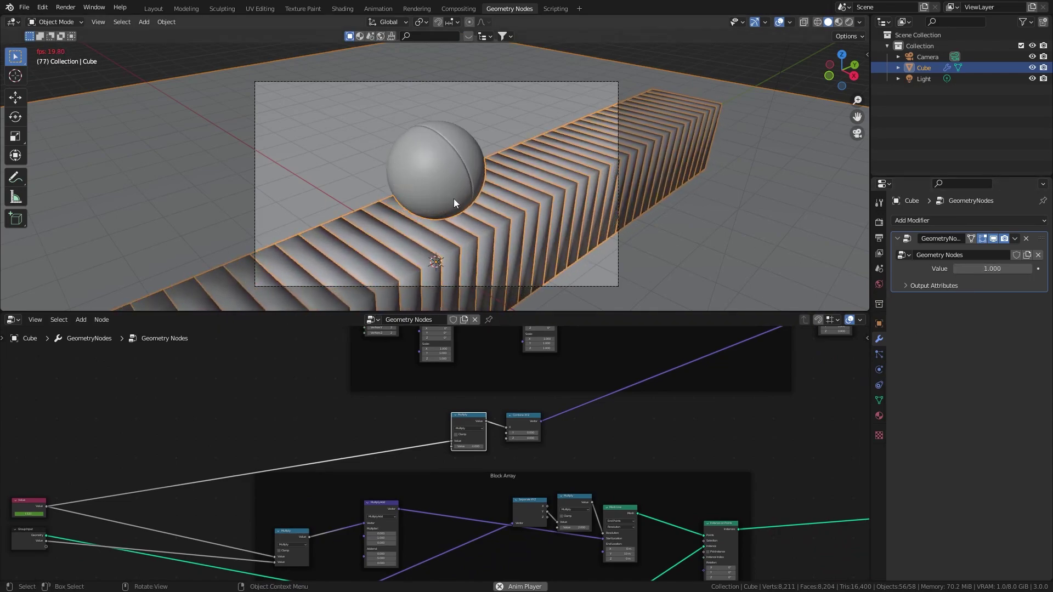
click(982, 269)
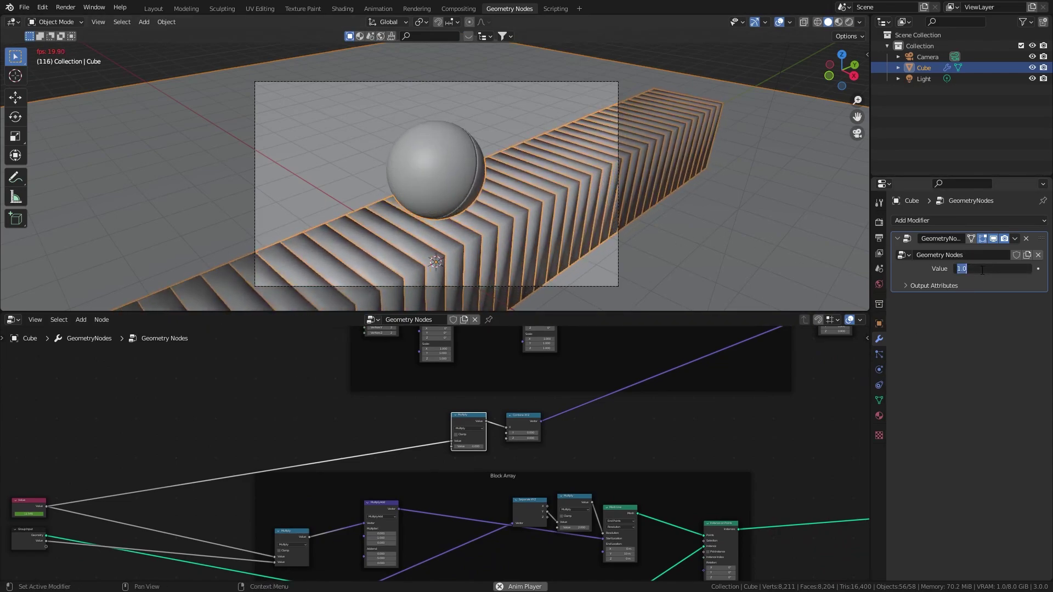
text(.5)
key(Return)
- Feed the ball's Multiply node from the Block Array's Multiply output, and test the modifier's Value at 1 and other speeds
drag(310, 537, 453, 460)
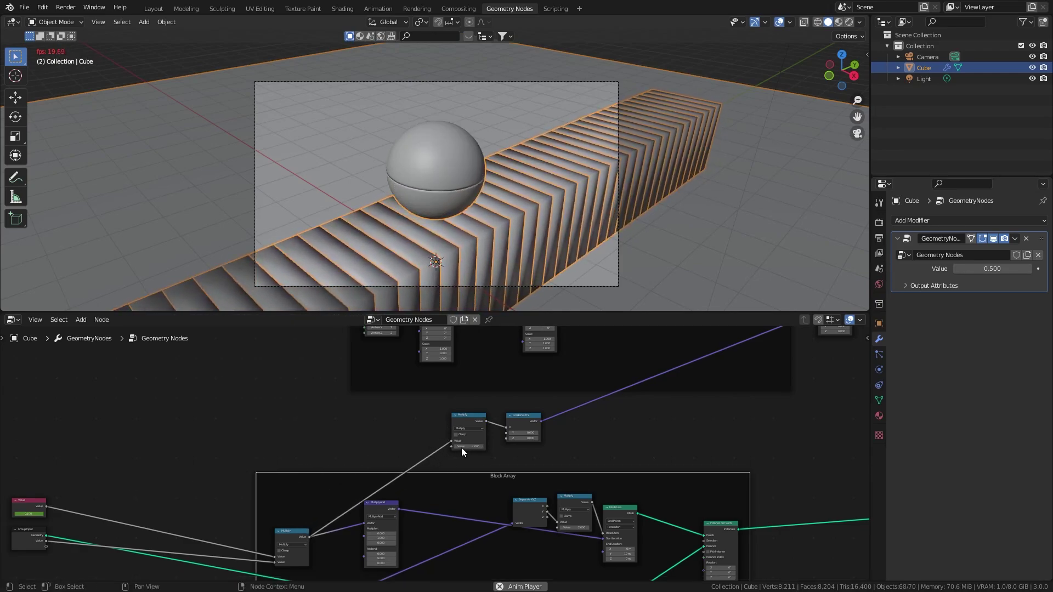
click(978, 268)
text(1)
key(Return)
drag(978, 268, 1015, 272)
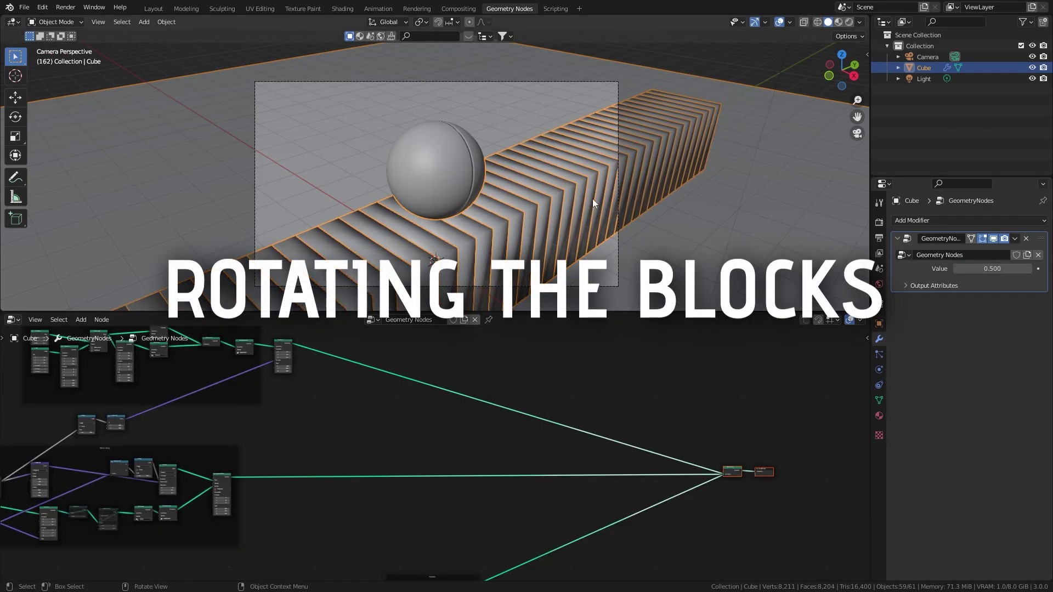
- Insert a Rotate Instances node after Instance on Points and try out a Y rotation on the blocks
scroll(367, 465, up, 2)
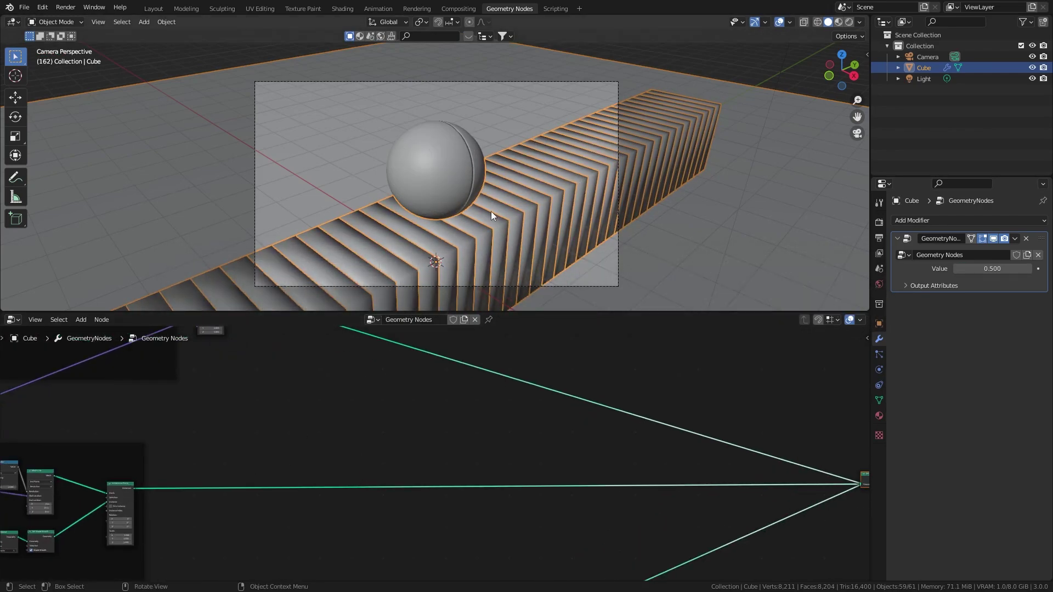
middle_drag(387, 397, 499, 330)
scroll(159, 404, up, 8)
middle_drag(165, 405, 279, 408)
key(shift+a)
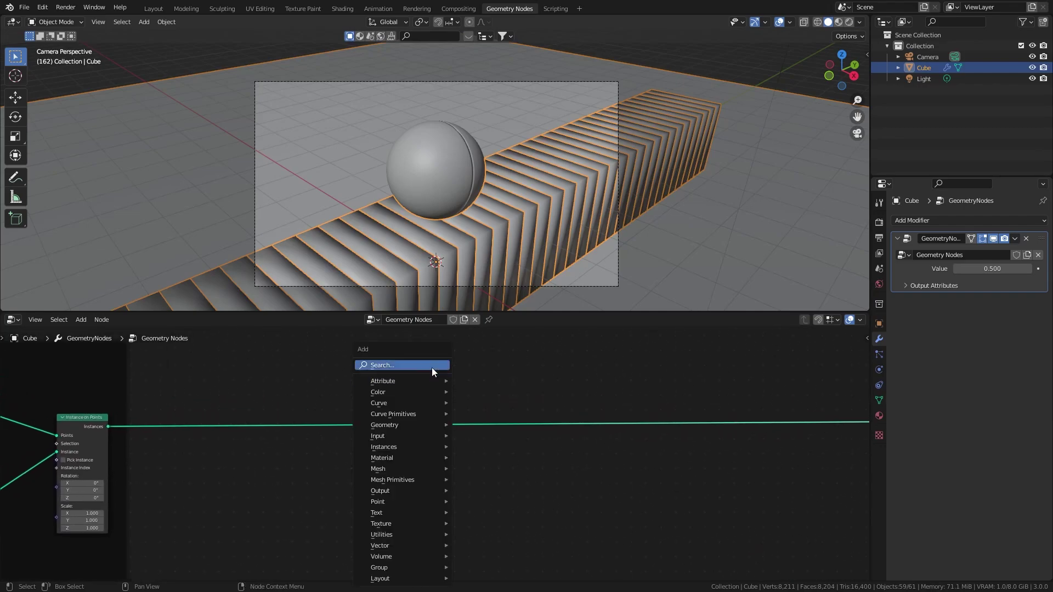
click(432, 368)
text(rotate in)
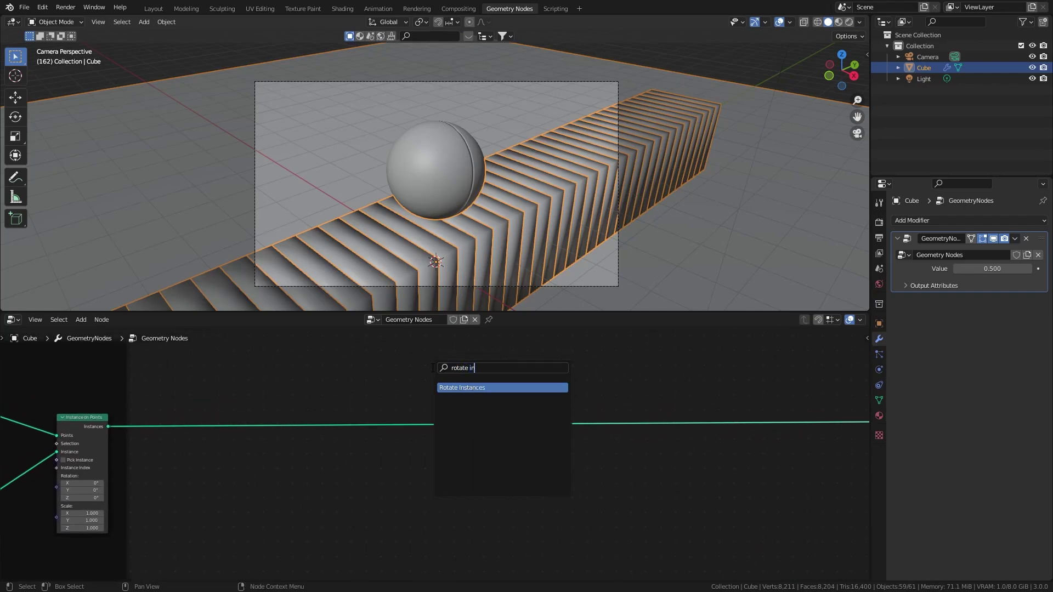
key(Return)
click(581, 430)
drag(690, 402, 731, 416)
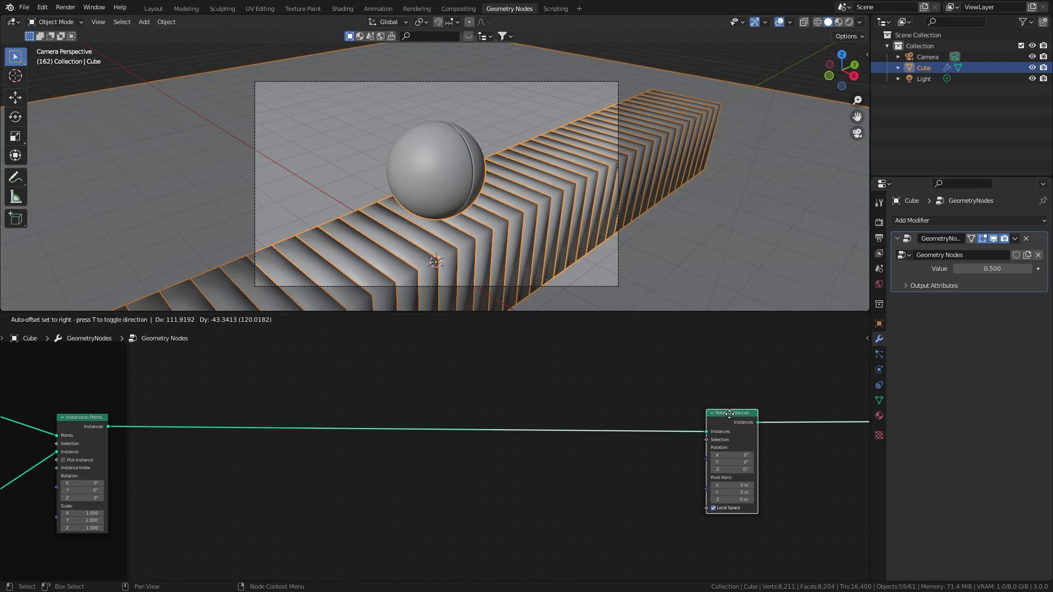
drag(732, 462, 693, 462)
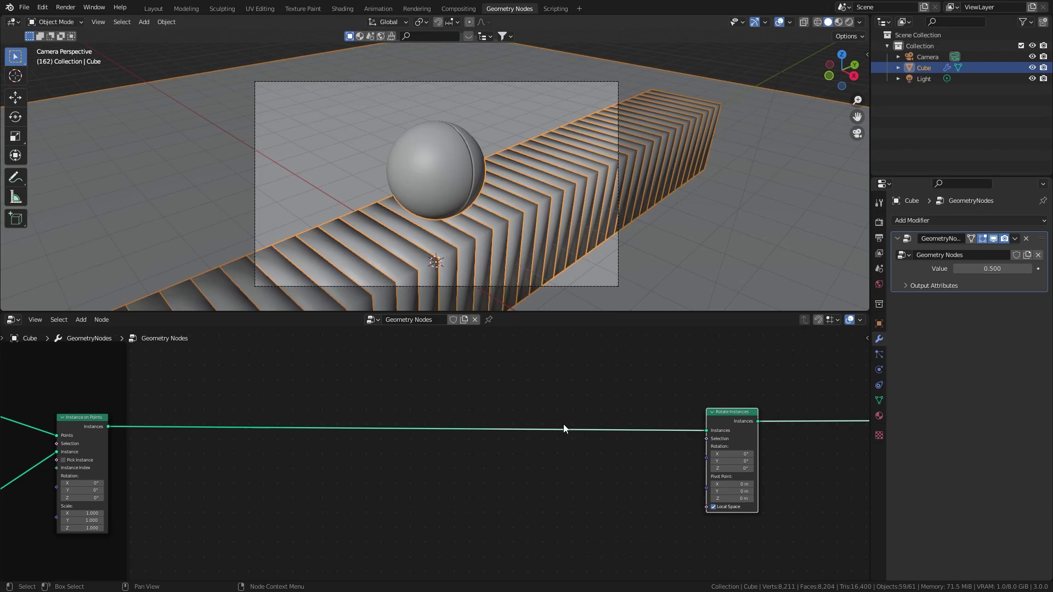
- Add a Geometry Proximity node and link its Position output to the Rotation input of Rotate Instances
key(shift+a)
click(541, 372)
text(geom)
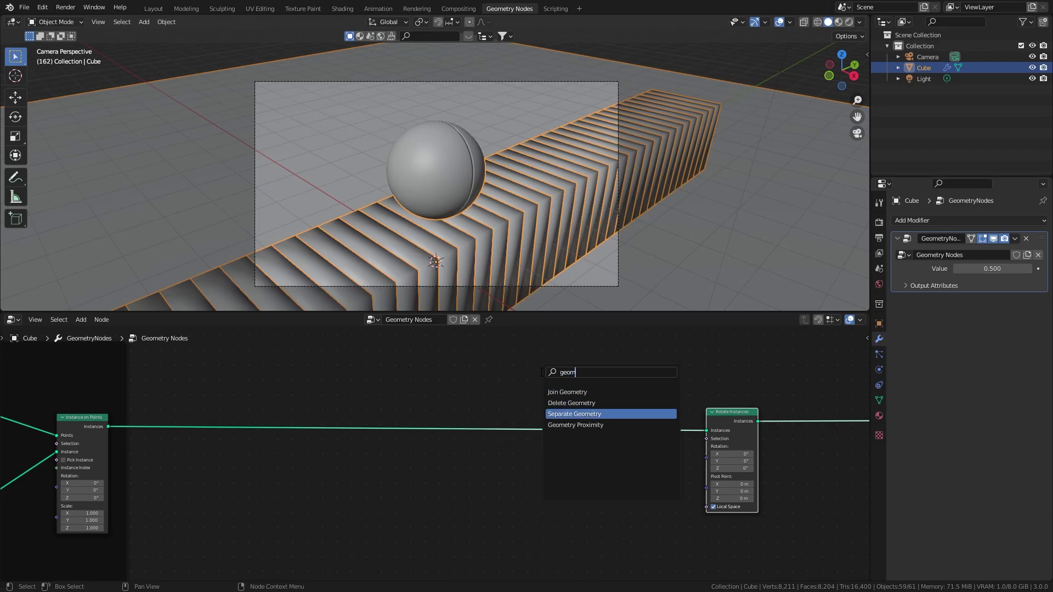
key(Down)
key(Return)
click(415, 455)
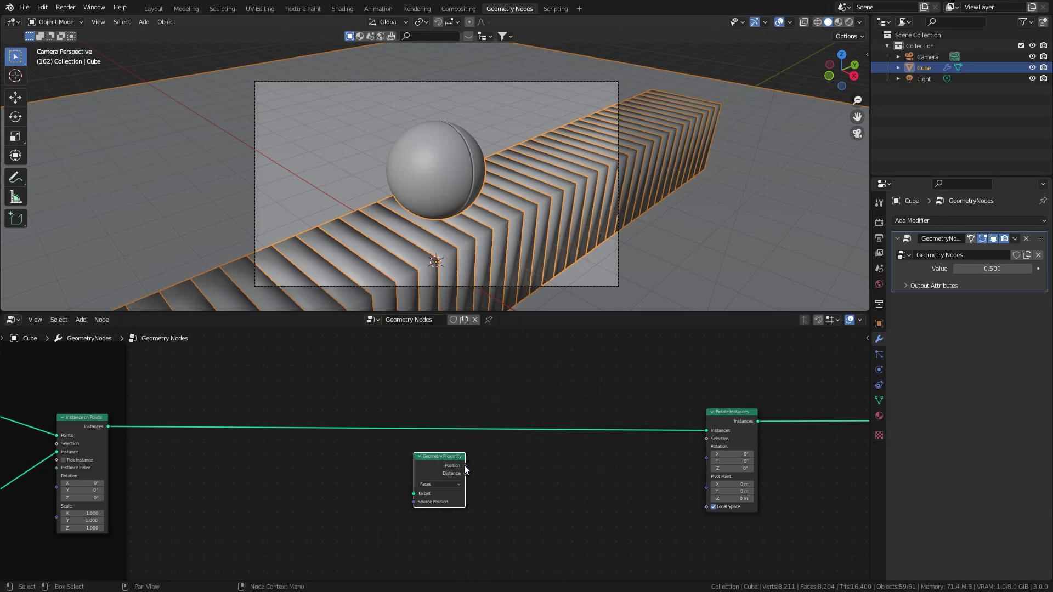
drag(465, 465, 598, 487)
drag(708, 458, 708, 458)
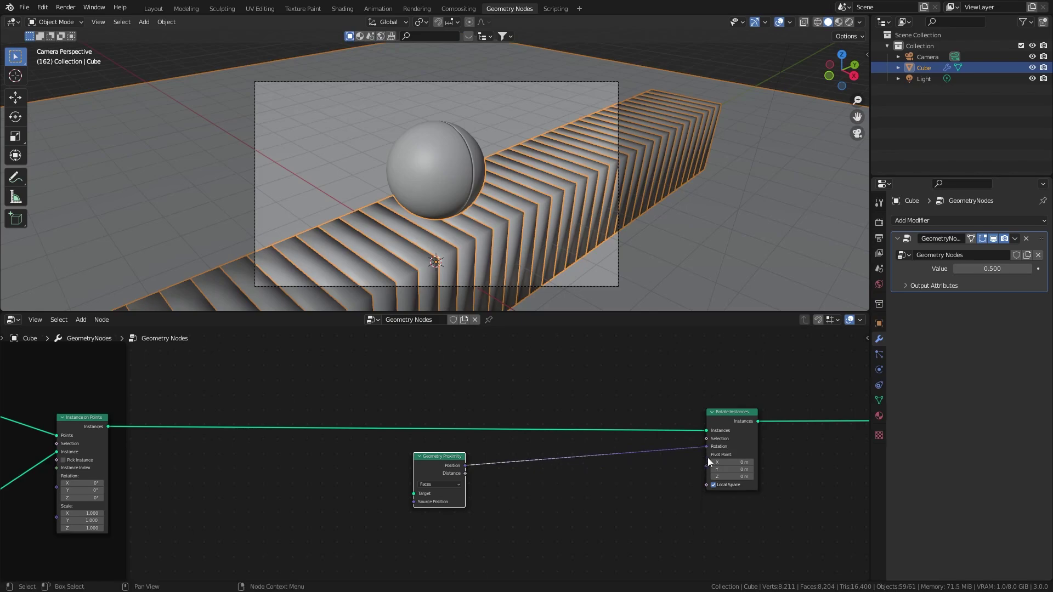
drag(438, 457, 536, 439)
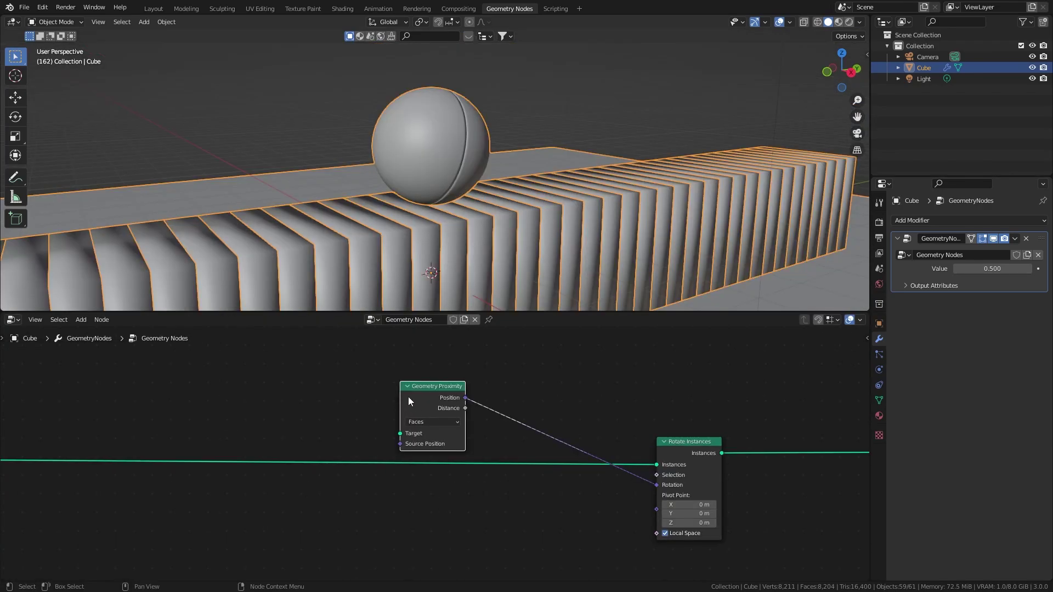
- Link the ball's Join Geometry output to the Geometry Proximity's Target and place the proximity node below the block link
scroll(426, 430, down, 3)
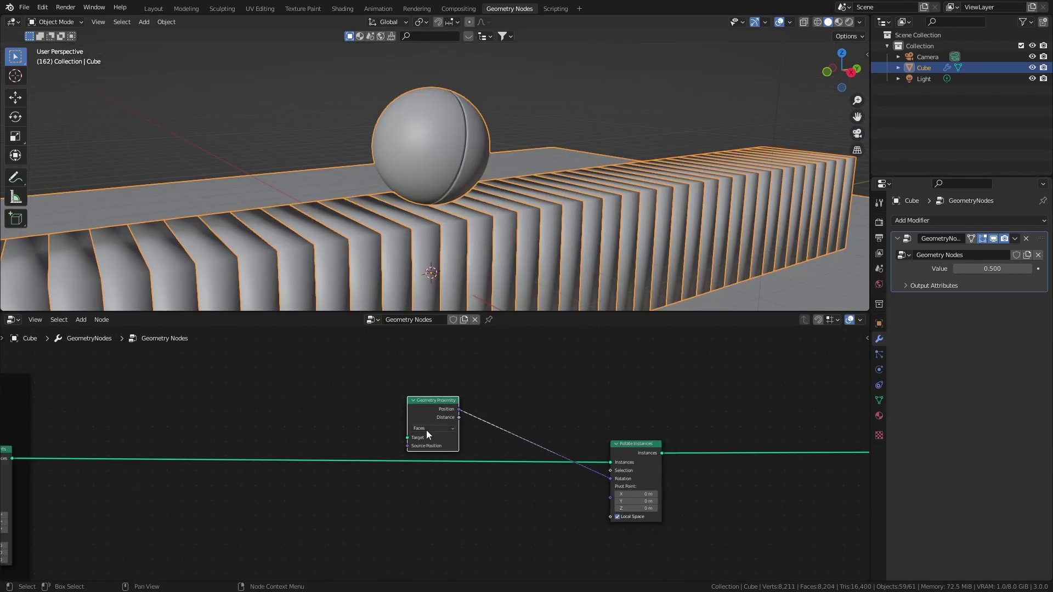
middle_drag(337, 382, 464, 530)
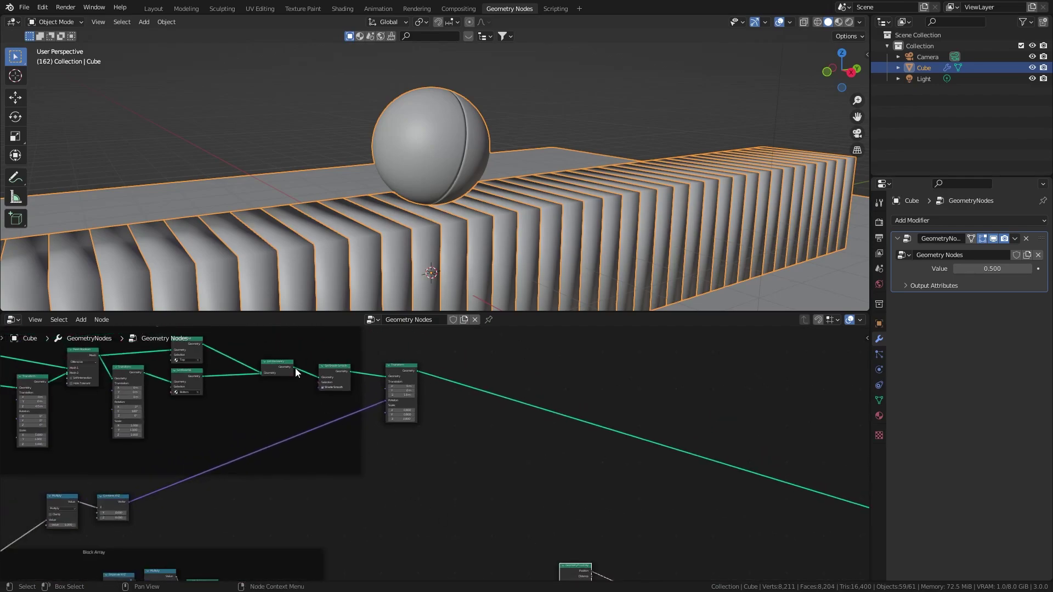
drag(295, 367, 563, 533)
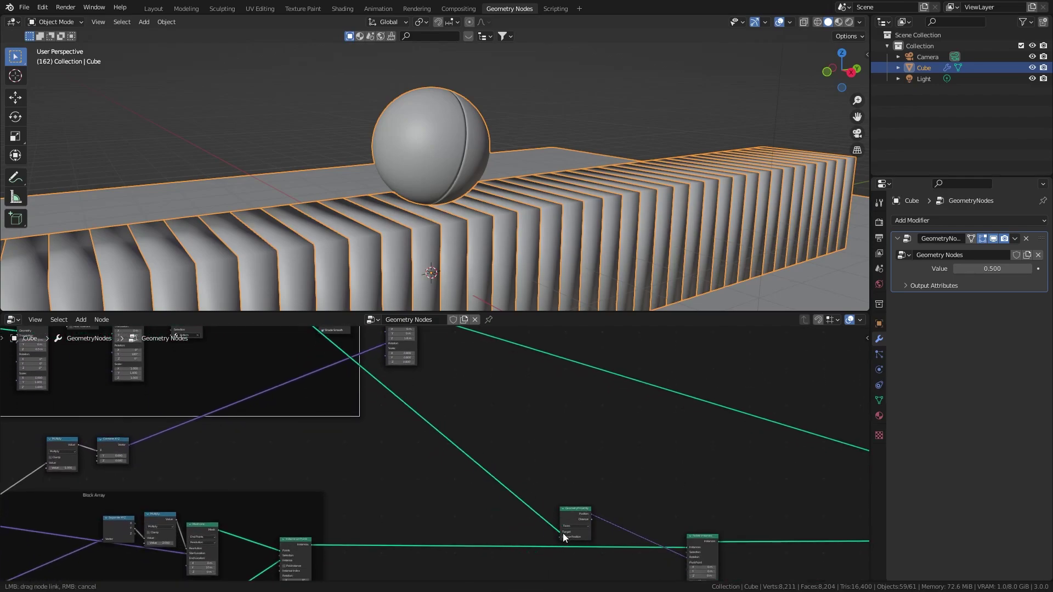
middle_drag(542, 467, 430, 374)
drag(460, 421, 398, 473)
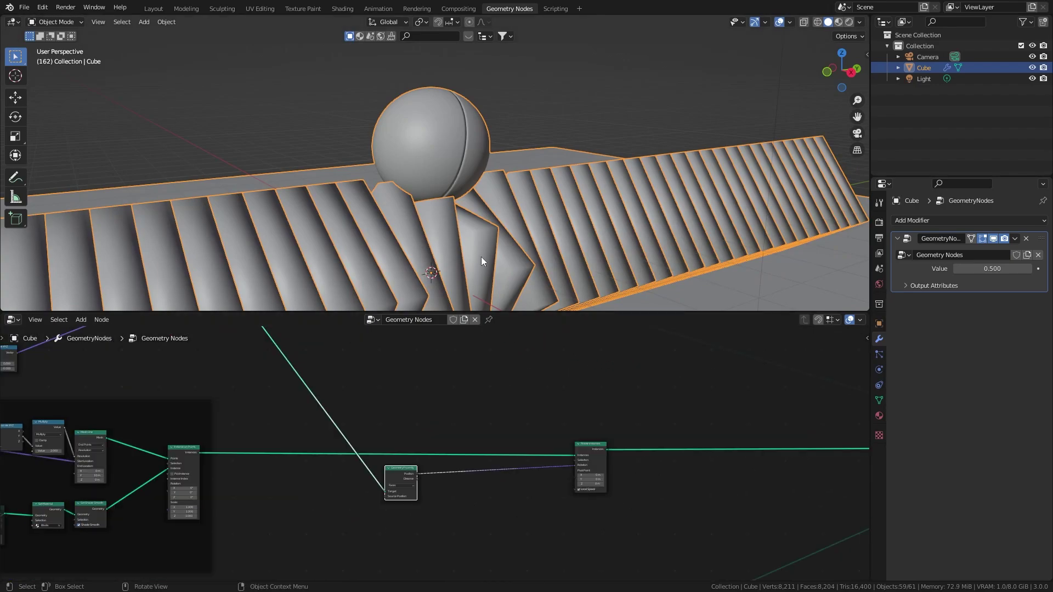
- Insert a Combine XYZ node on the link from Geometry Proximity to Rotate Instances, feeding the Position output into Y
middle_drag(482, 257, 445, 260)
scroll(491, 495, up, 2)
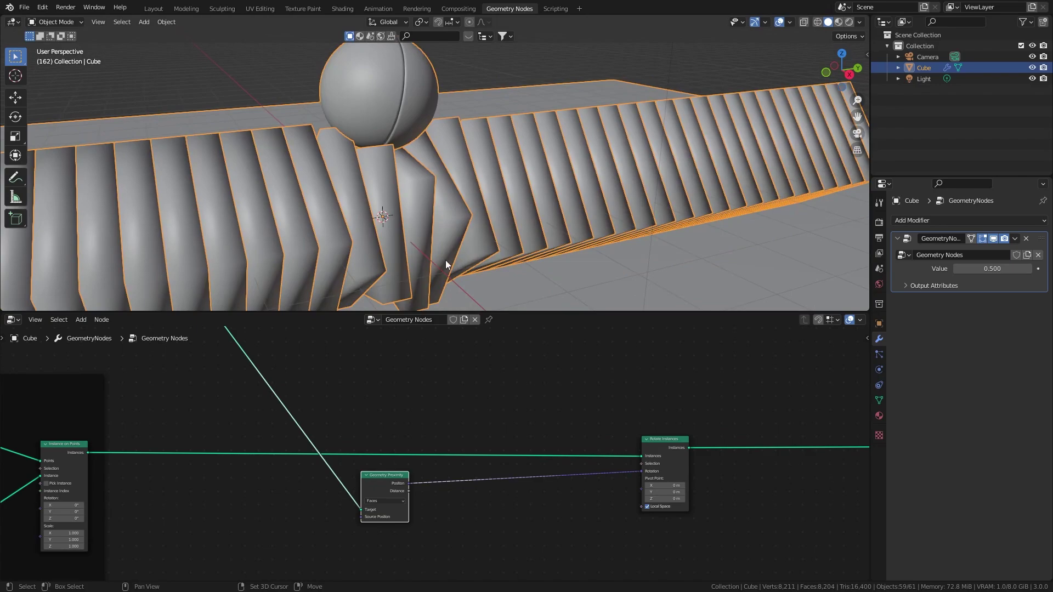
key(shift+a)
click(444, 365)
text(c)
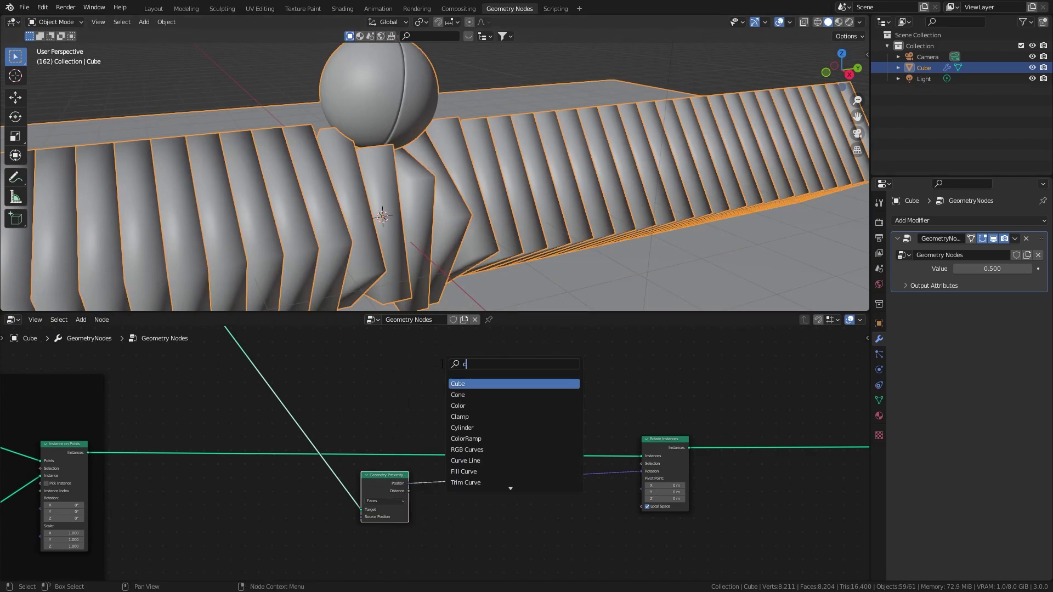
text(ombin)
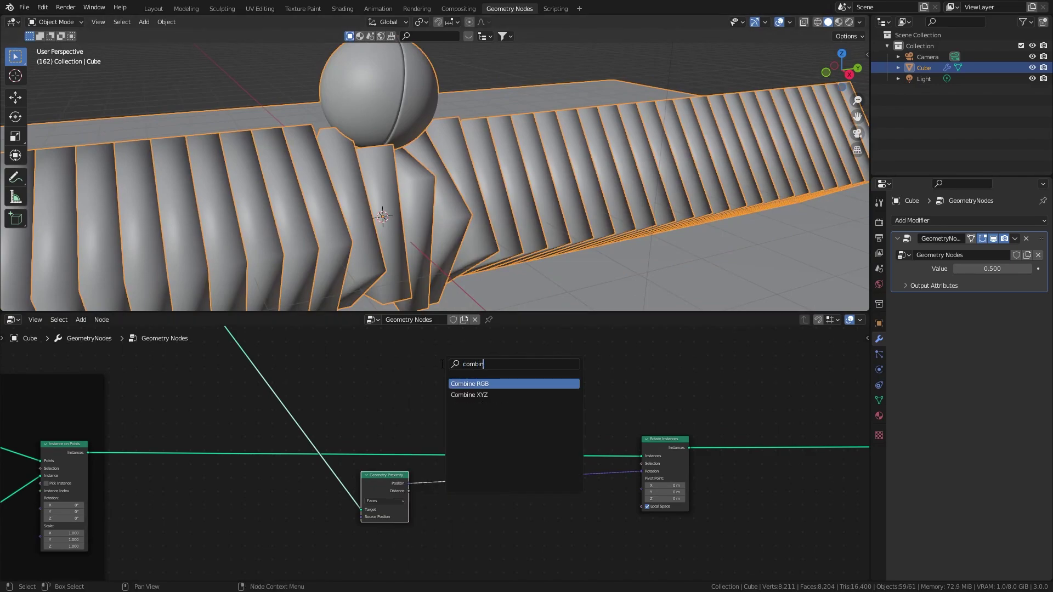
key(Down)
key(Return)
click(453, 488)
drag(455, 488, 456, 495)
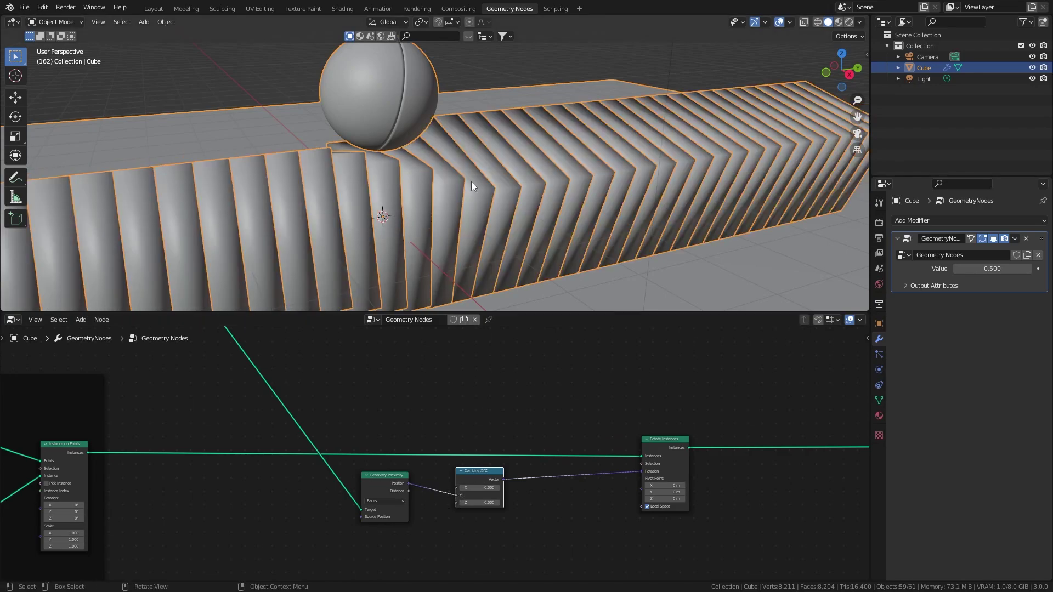
- Insert a Transform node on the ball geometry link that feeds the Geometry Proximity's Target
scroll(534, 102, down, 3)
middle_drag(433, 390, 519, 464)
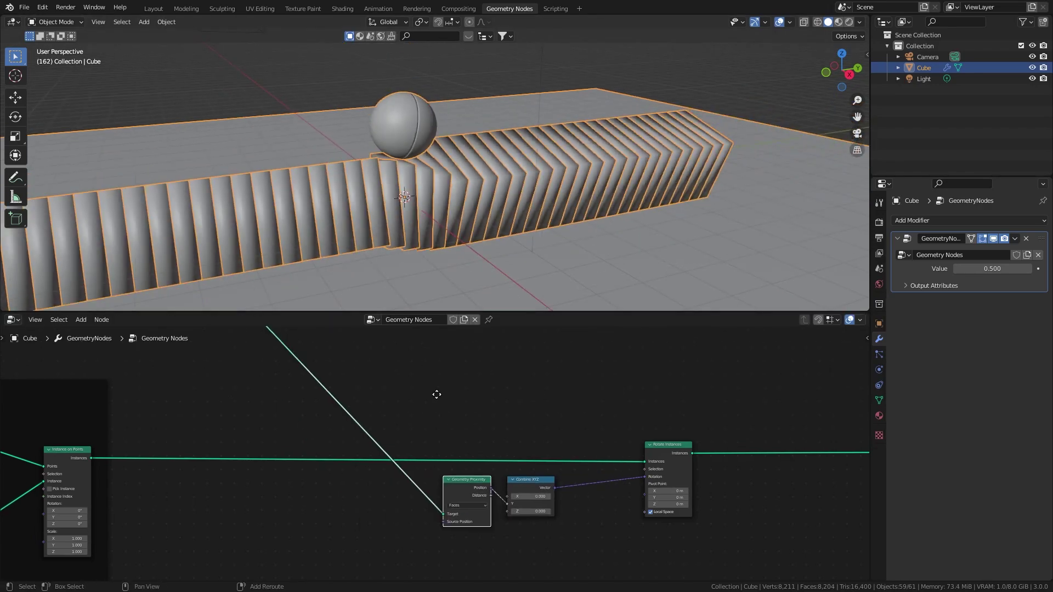
key(shift+a)
click(465, 368)
text(tr)
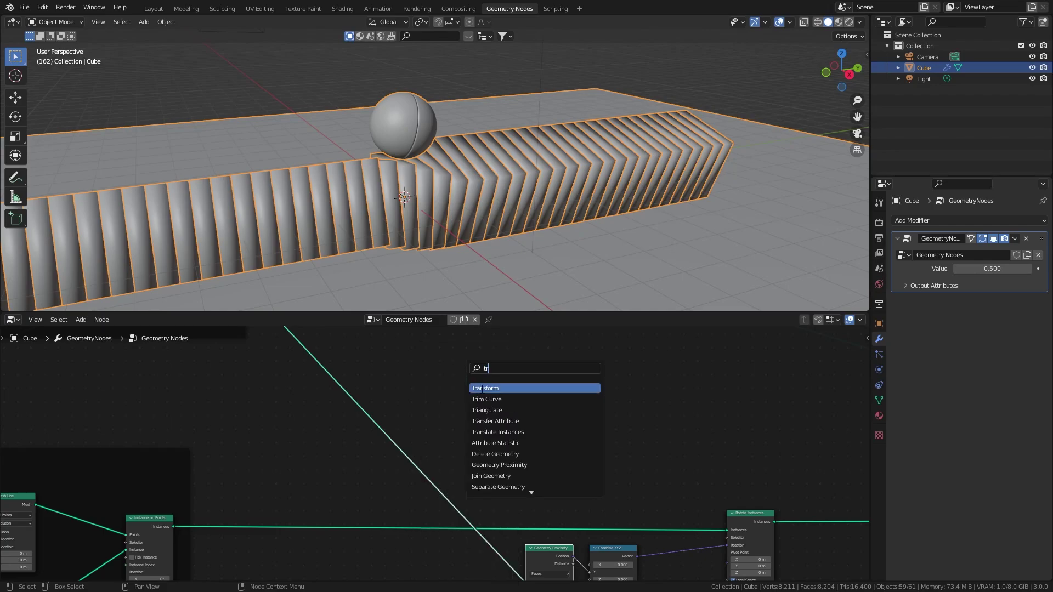
key(Return)
click(384, 385)
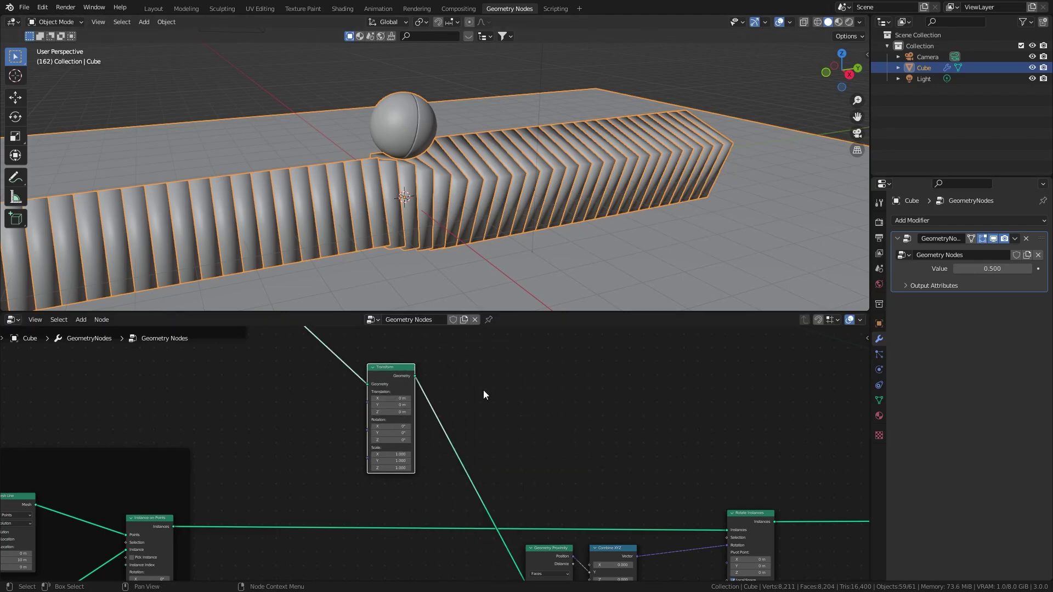
- Circle the blocks directly below the ball with the Annotate tool
shift+middle_drag(409, 206, 459, 231)
key(shift+space)
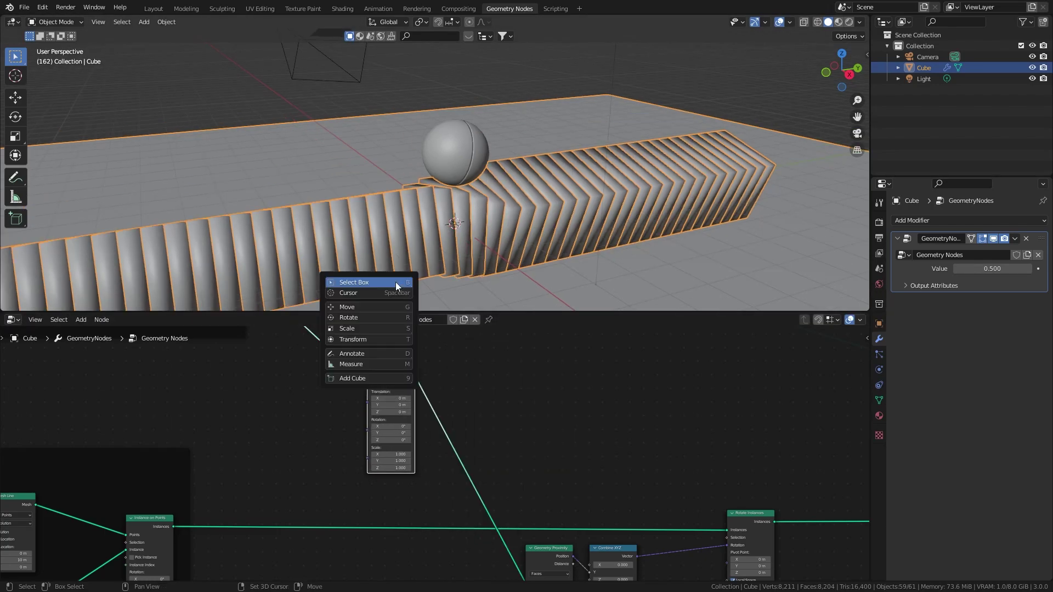
click(373, 351)
drag(439, 187, 484, 262)
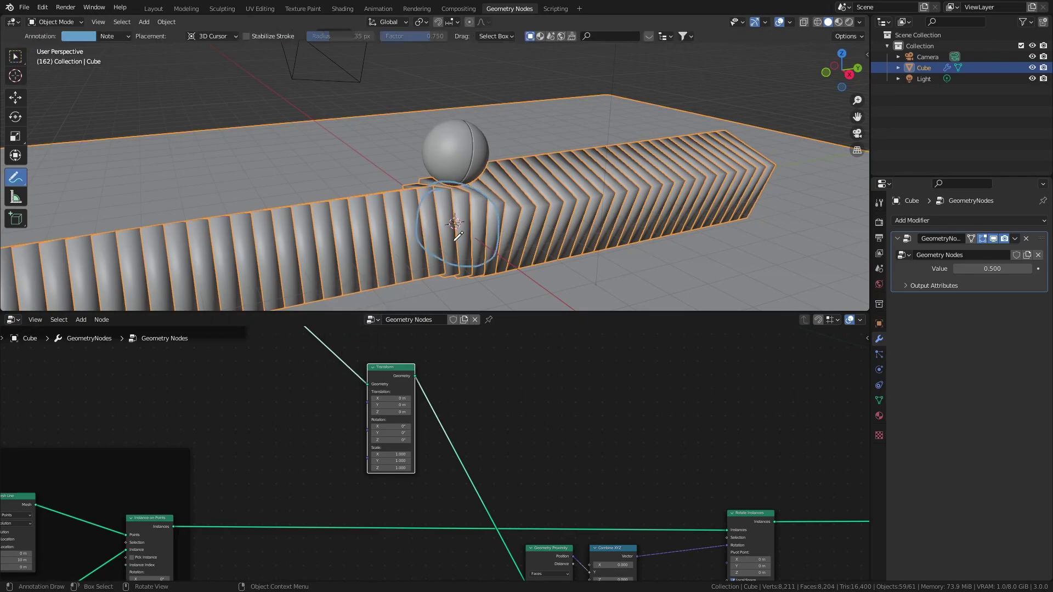
scroll(407, 442, up, 2)
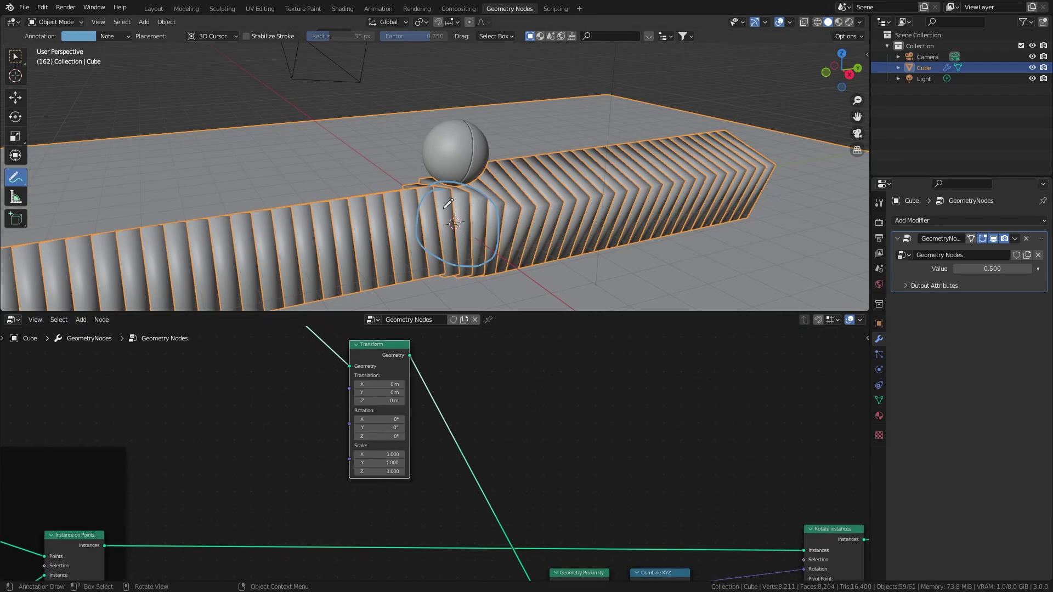
scroll(452, 427, down, 1)
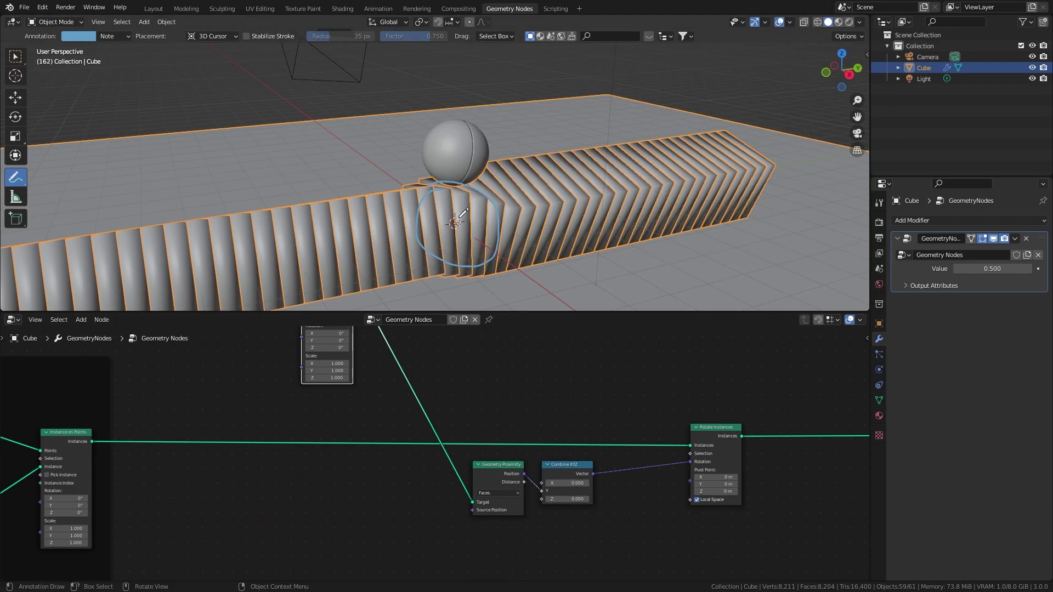
middle_drag(425, 369, 418, 445)
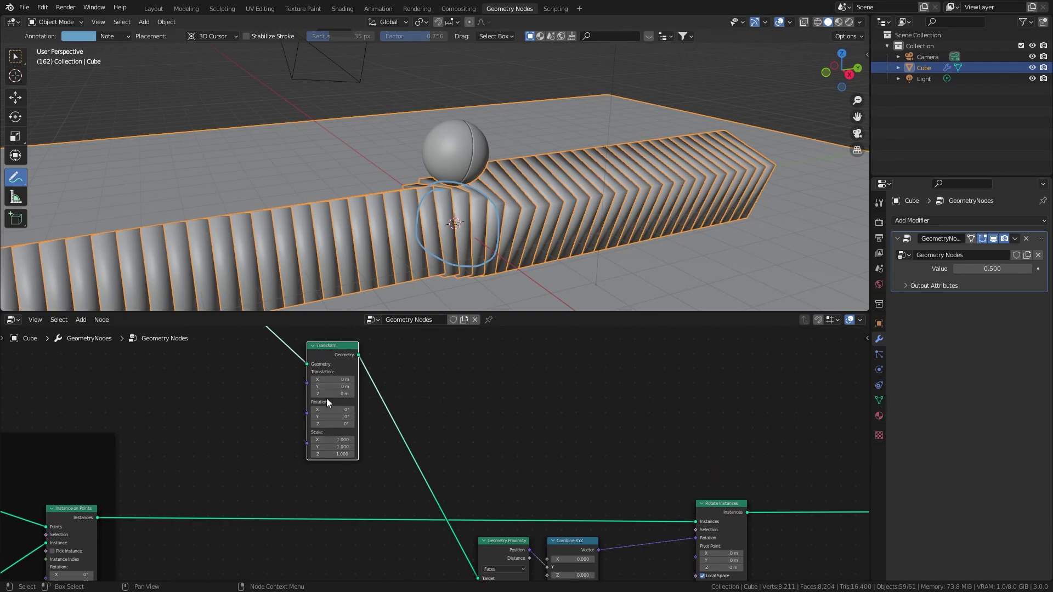
- Try a Y translation of 1.6 m on the Transform node before Geometry Proximity and undo it
mouse_move(331, 387)
mouse_down()
mouse_move(299, 387)
mouse_move(324, 388)
mouse_up()
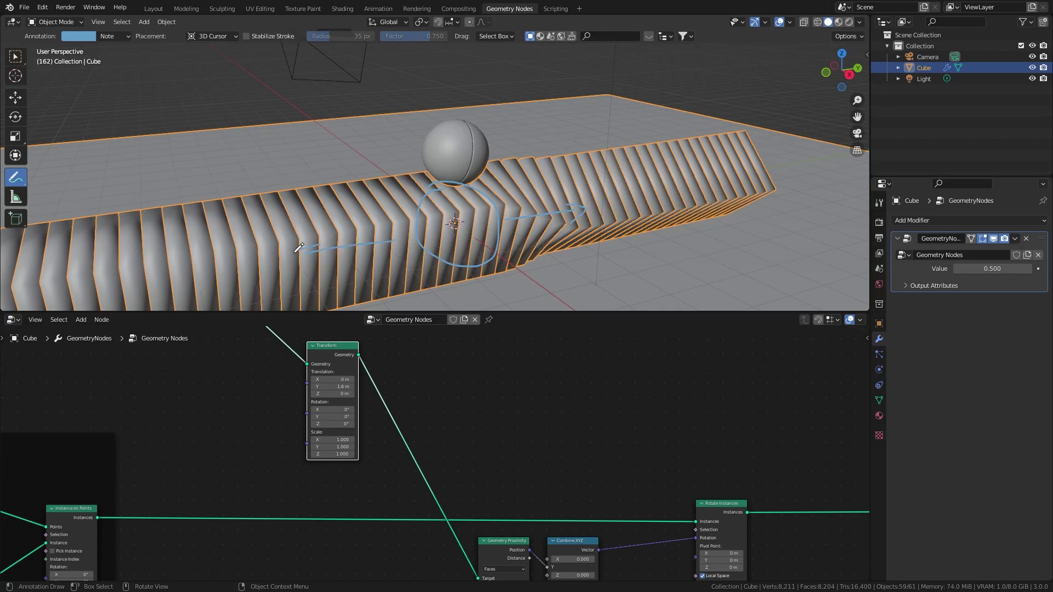
key(ctrl+z)
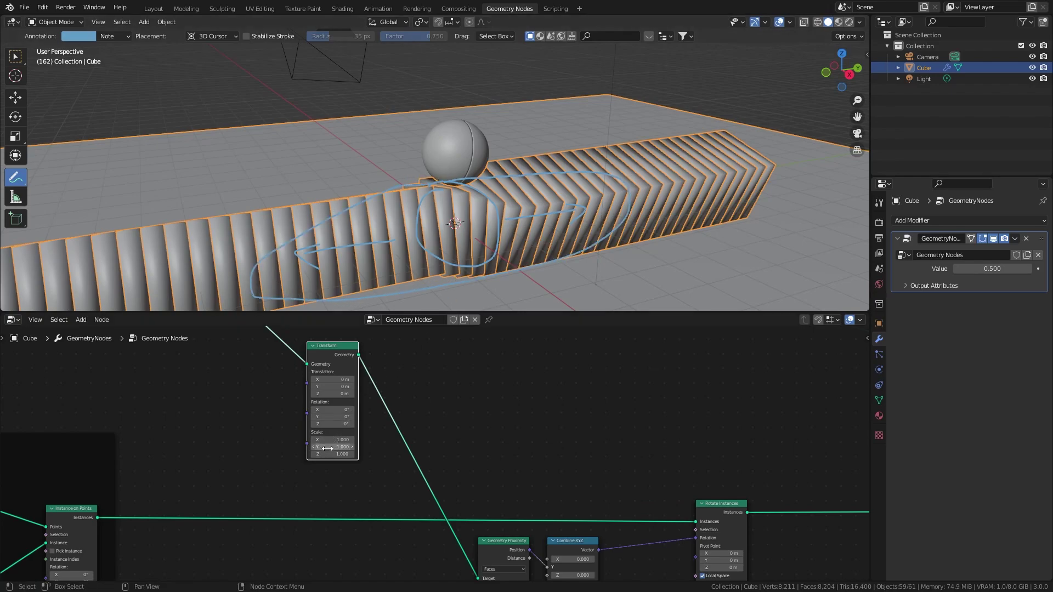
- Set the proximity target Transform's Y scale to 6 and Y translation to 6.5 m, and check the block twist from the camera
drag(328, 448, 609, 449)
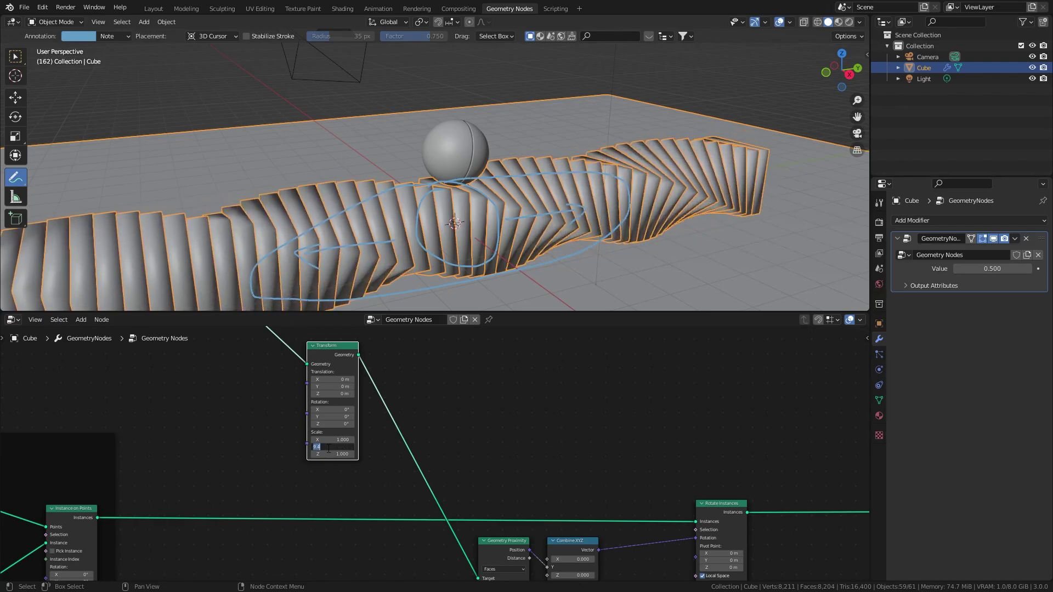
text(6)
key(Return)
scroll(321, 222, down, 1)
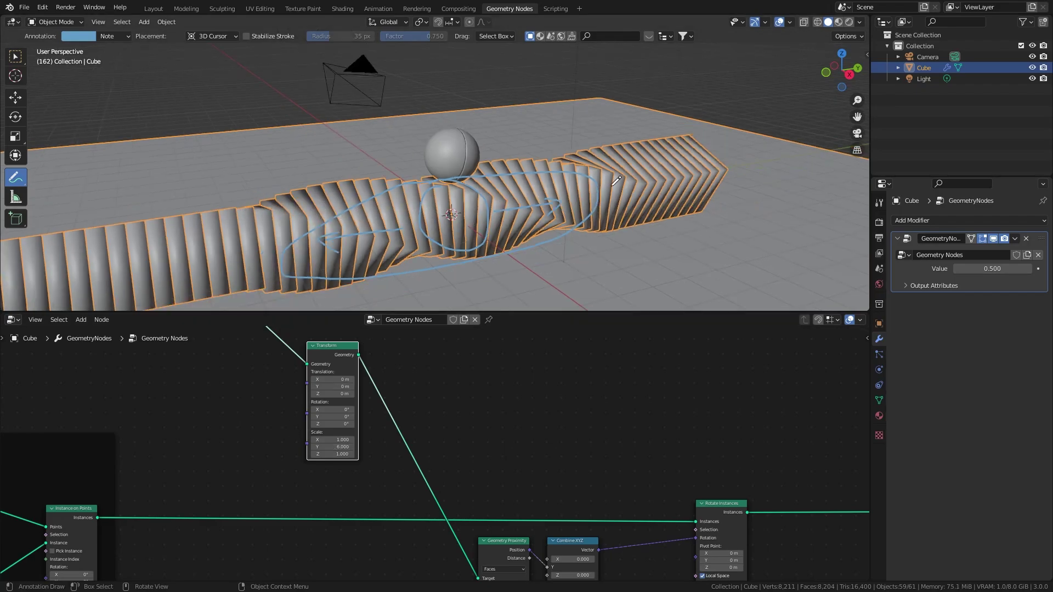
scroll(336, 378, up, 1)
mouse_move(316, 375)
mouse_down()
mouse_move(343, 375)
mouse_move(286, 375)
mouse_move(339, 375)
mouse_move(313, 375)
mouse_up()
key(KP_0)
scroll(451, 192, up, 3)
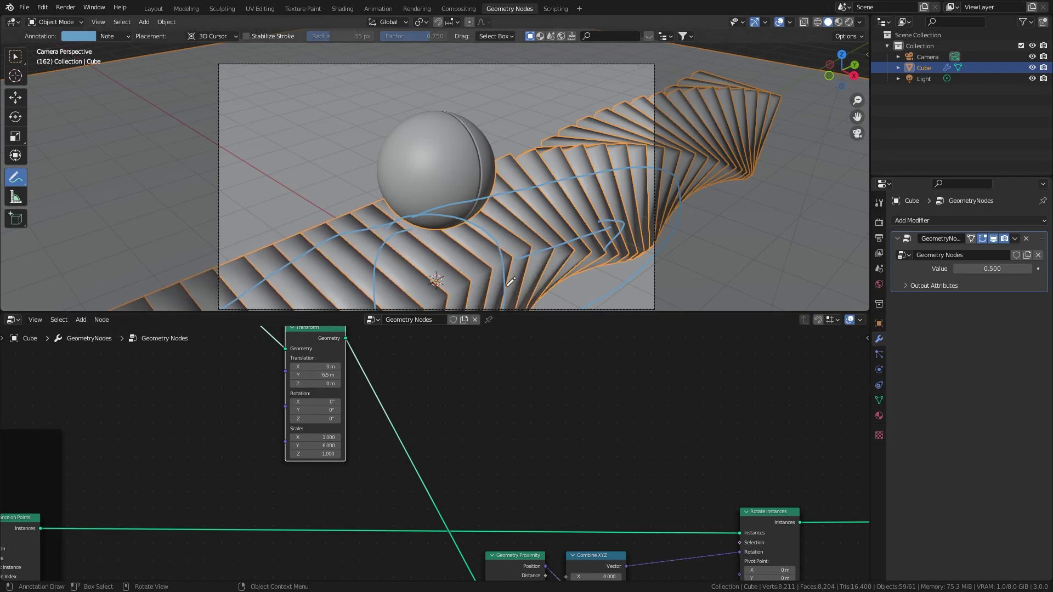
scroll(508, 275, down, 5)
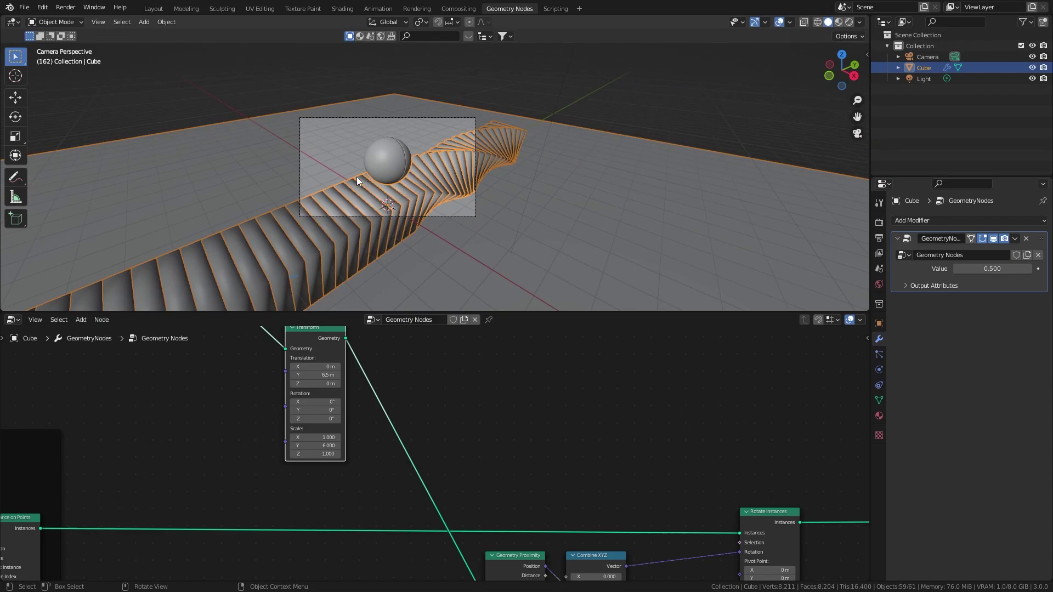
scroll(340, 183, up, 4)
- Insert a second Transform node directly after Rotate Instances, with the blocks viewed from the front
key(KP_1)
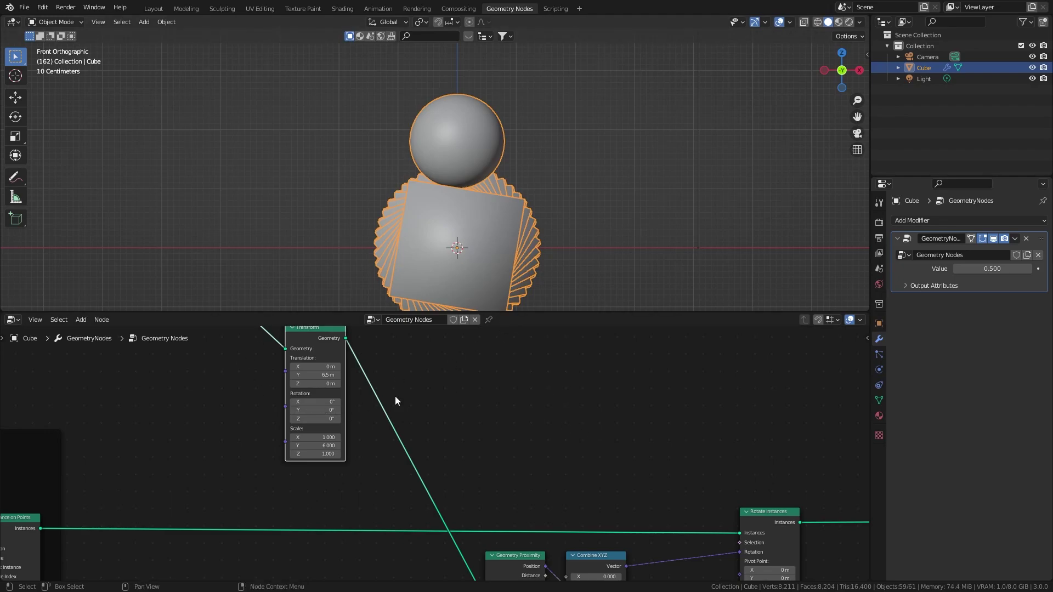
middle_drag(607, 424, 493, 341)
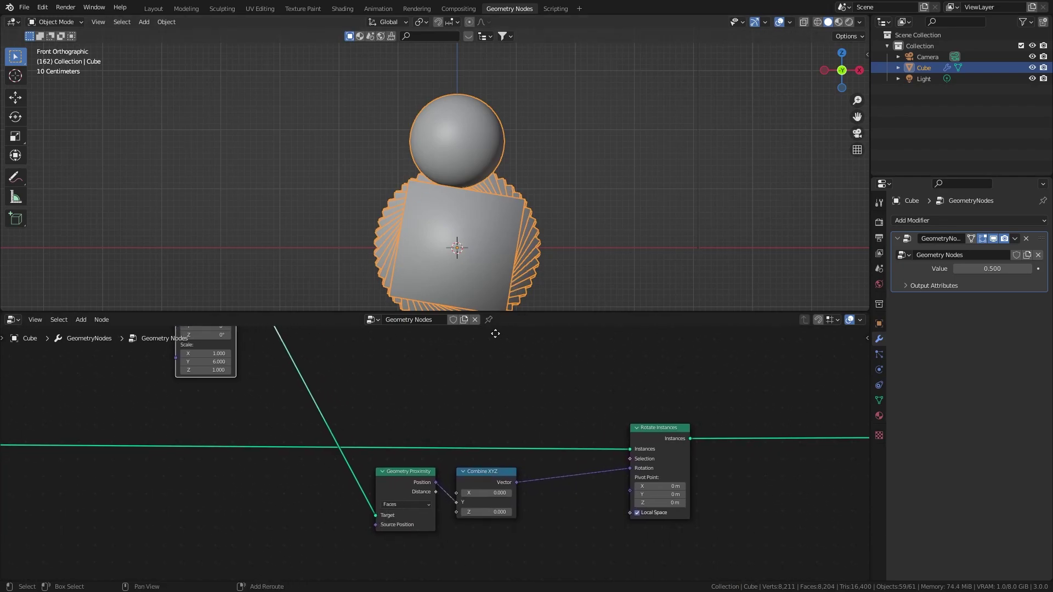
middle_drag(567, 367, 446, 371)
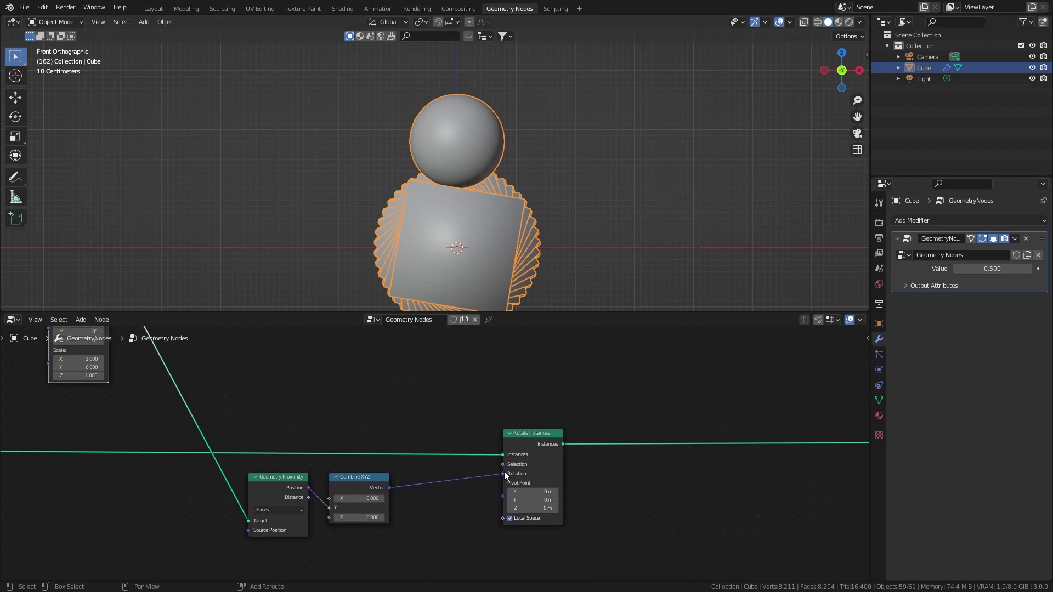
key(shift+a)
click(610, 364)
text(tr)
click(623, 384)
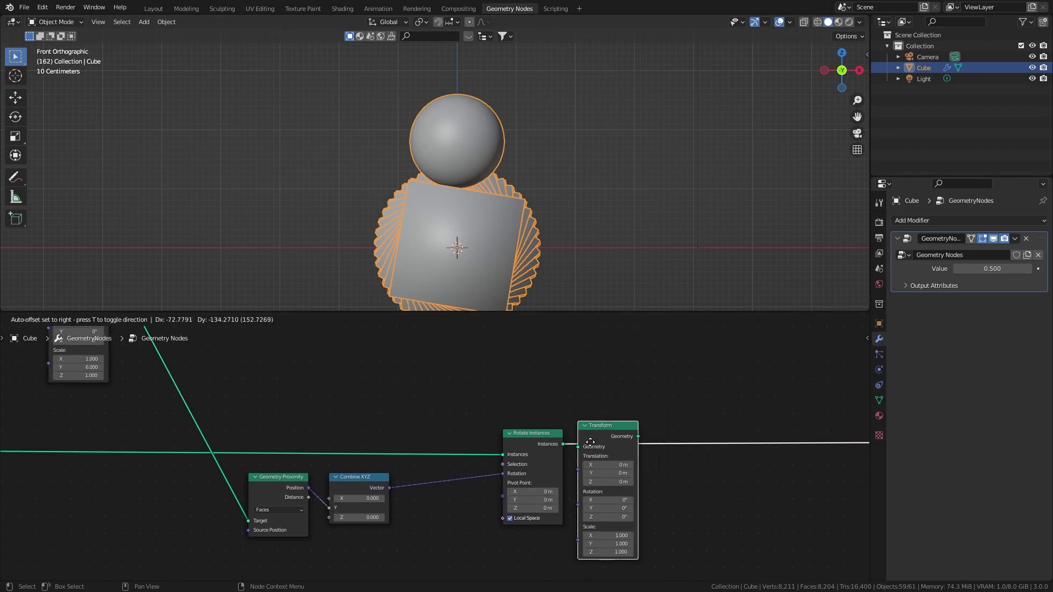
click(660, 462)
- Set the new Transform node's Y rotation to -9.5° and play the animation through the camera
scroll(404, 437, up, 2)
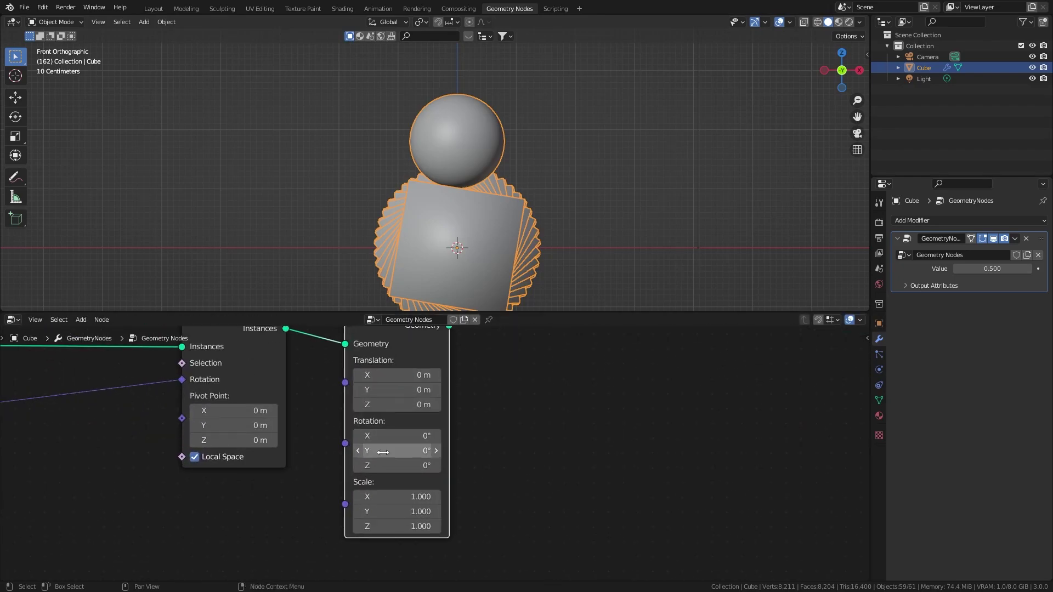
drag(397, 450, 375, 450)
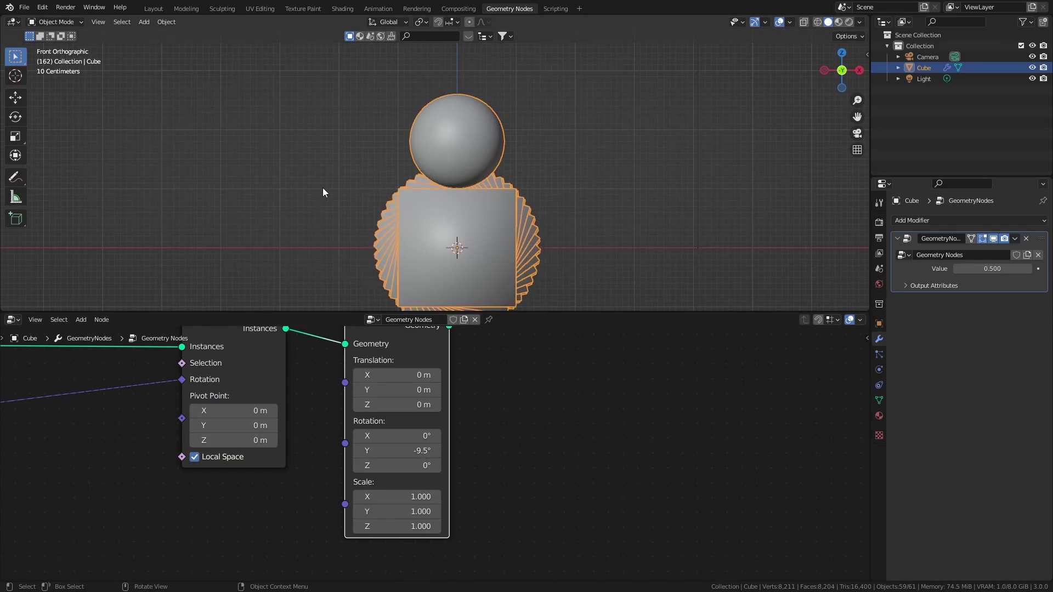
key(KP_0)
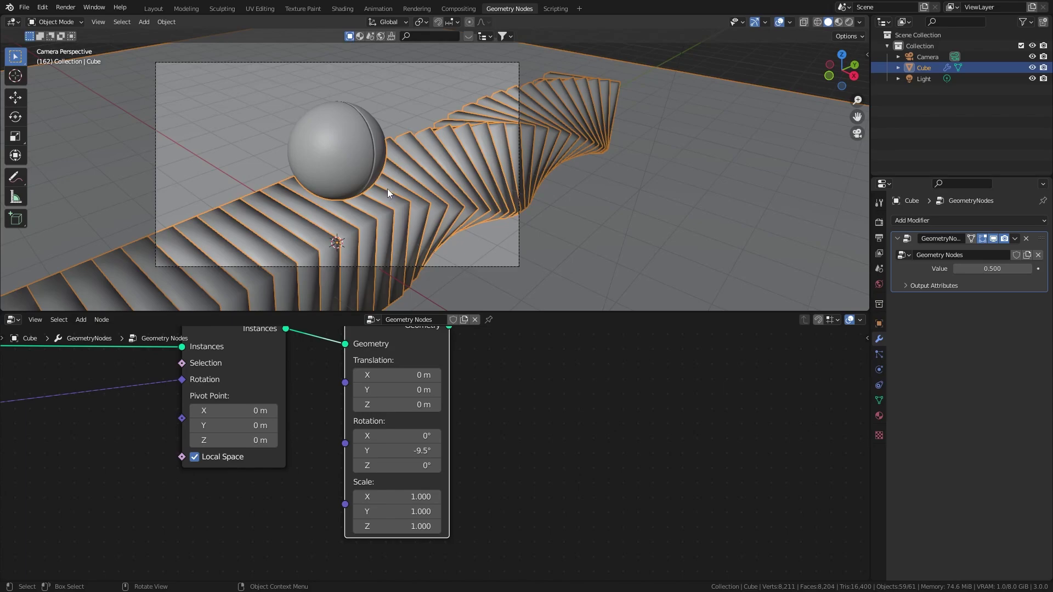
key(space)
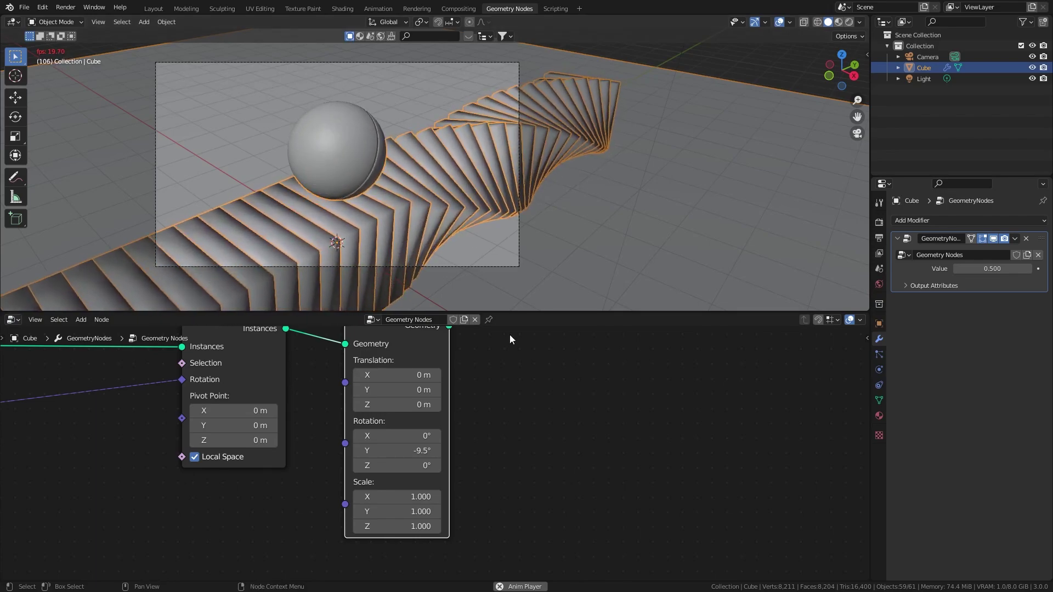
- Unmute the two muted nodes in the lower row of the Block Array frame and inspect the smoothed blocks
scroll(496, 367, down, 5)
scroll(365, 453, down, 5)
middle_drag(170, 488, 565, 450)
click(316, 433)
key(m)
click(284, 432)
key(m)
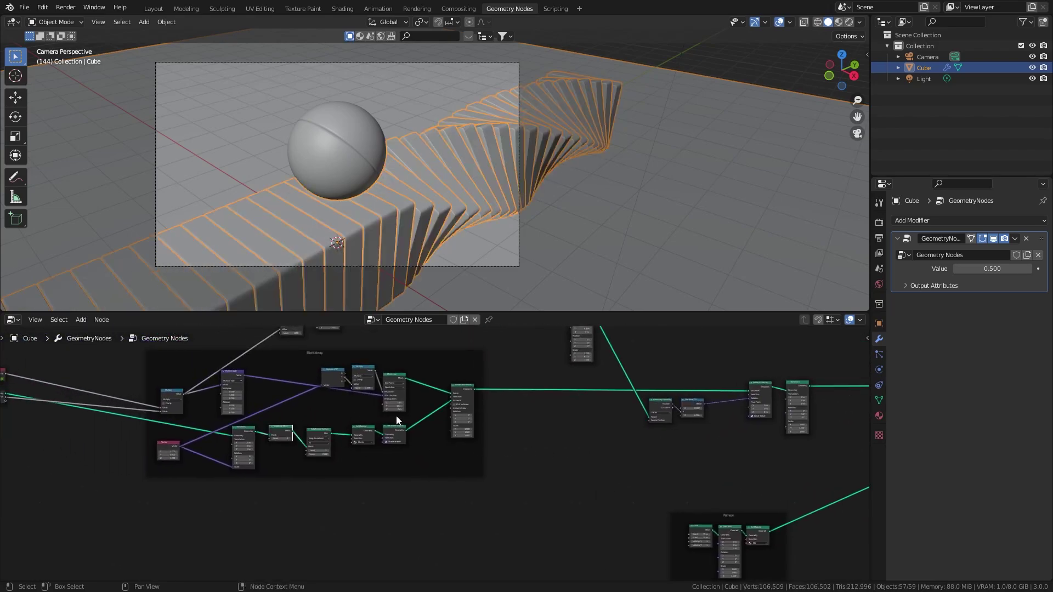
scroll(394, 195, up, 3)
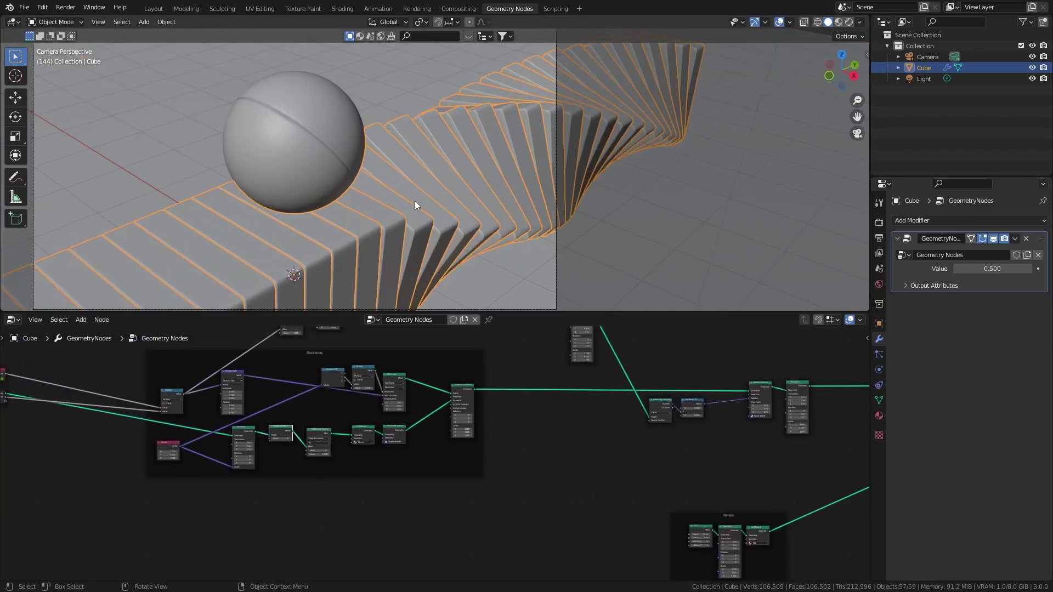
scroll(416, 202, down, 4)
shift+middle_drag(402, 207, 481, 232)
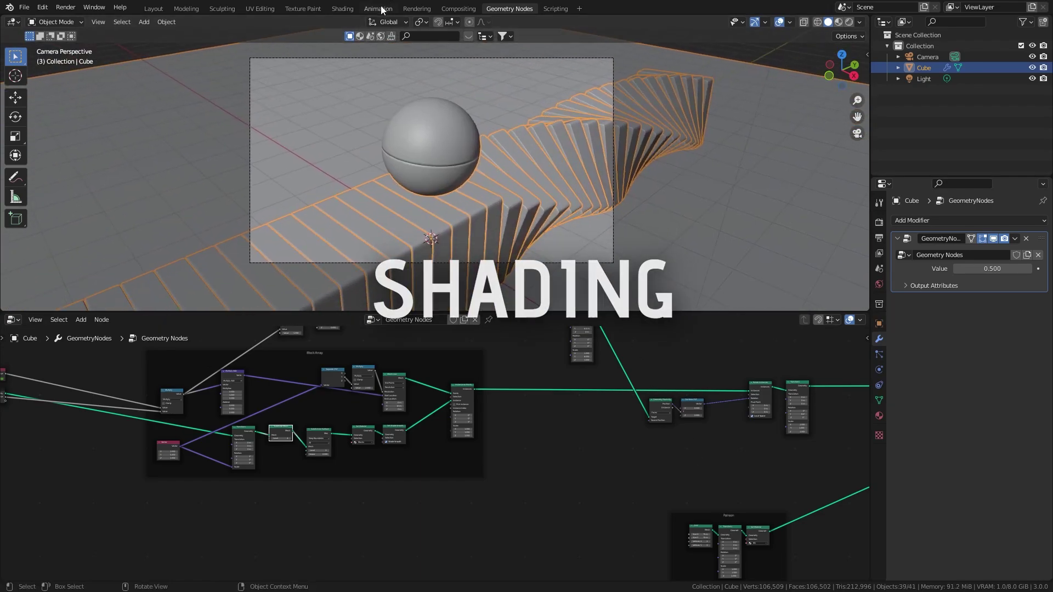
- Switch to the Shading workspace and make the Top material's Base Color black
click(346, 8)
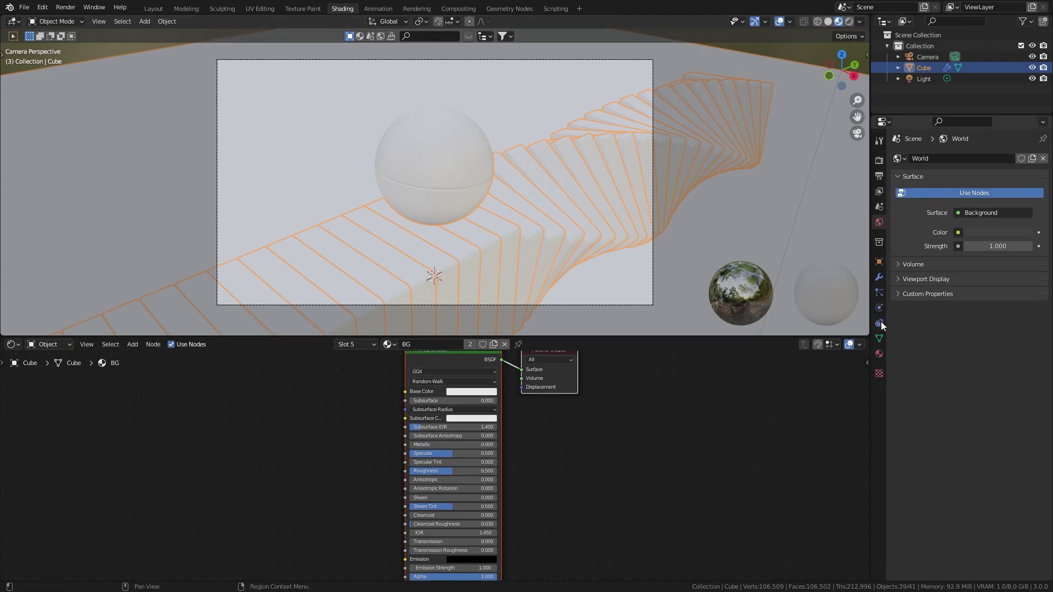
click(880, 354)
click(912, 183)
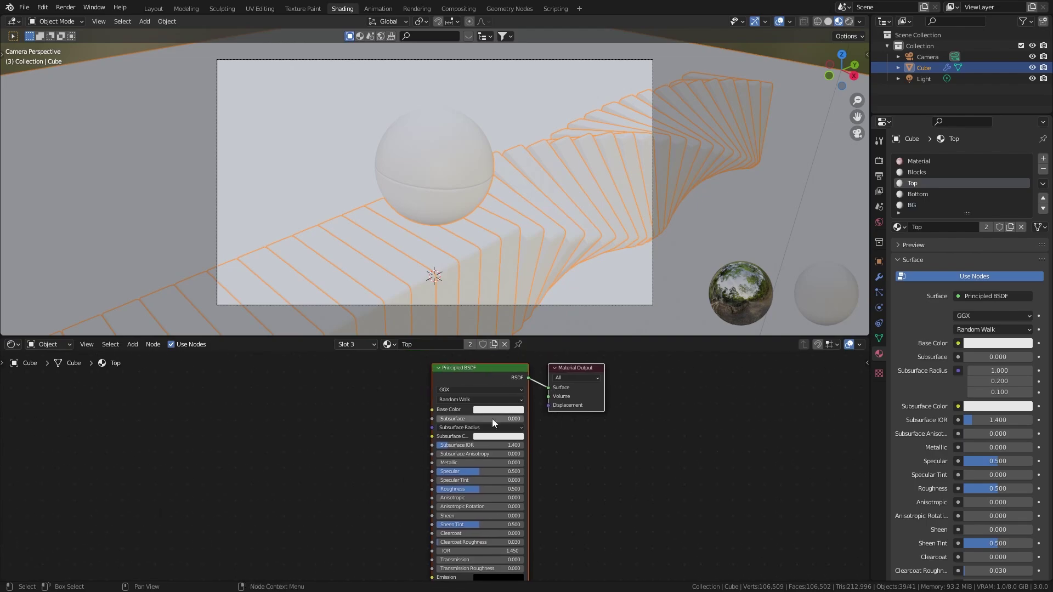
click(499, 414)
drag(551, 329, 550, 354)
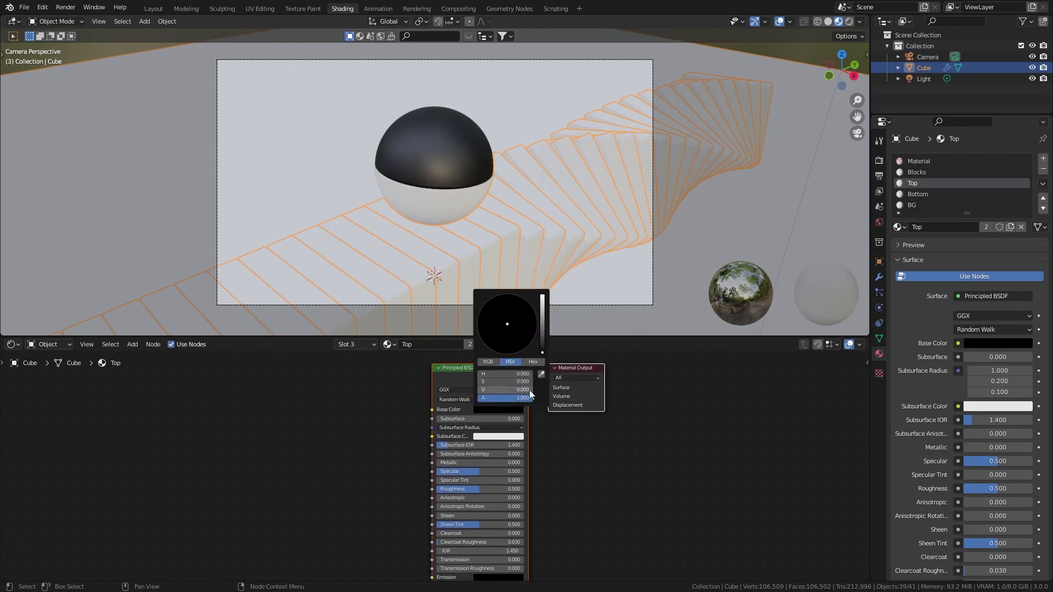
- Darken the Bottom material's Base Color slightly to light grey and set its Metallic to 1
click(917, 192)
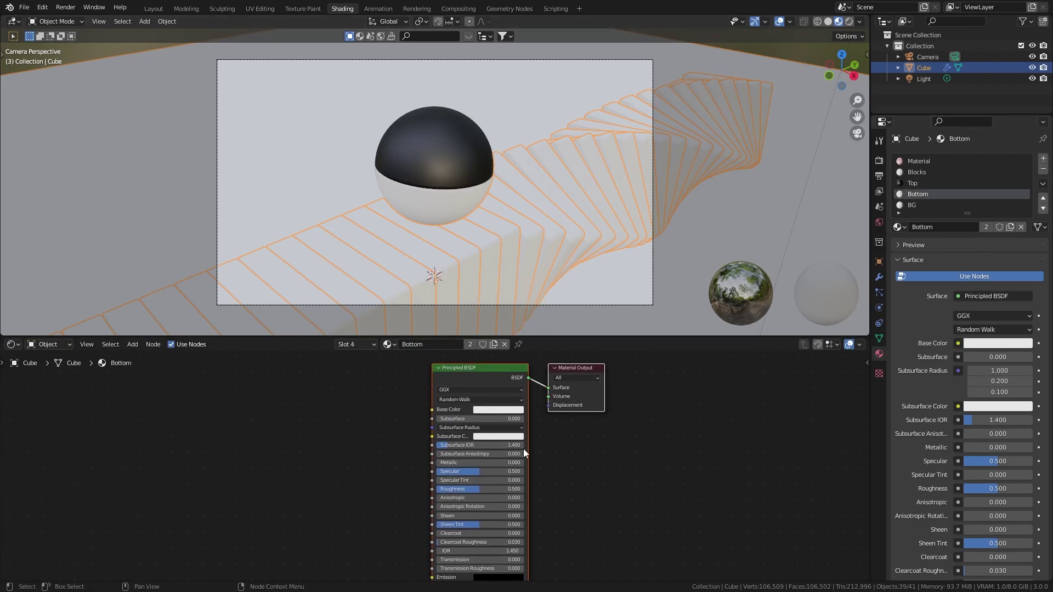
click(511, 410)
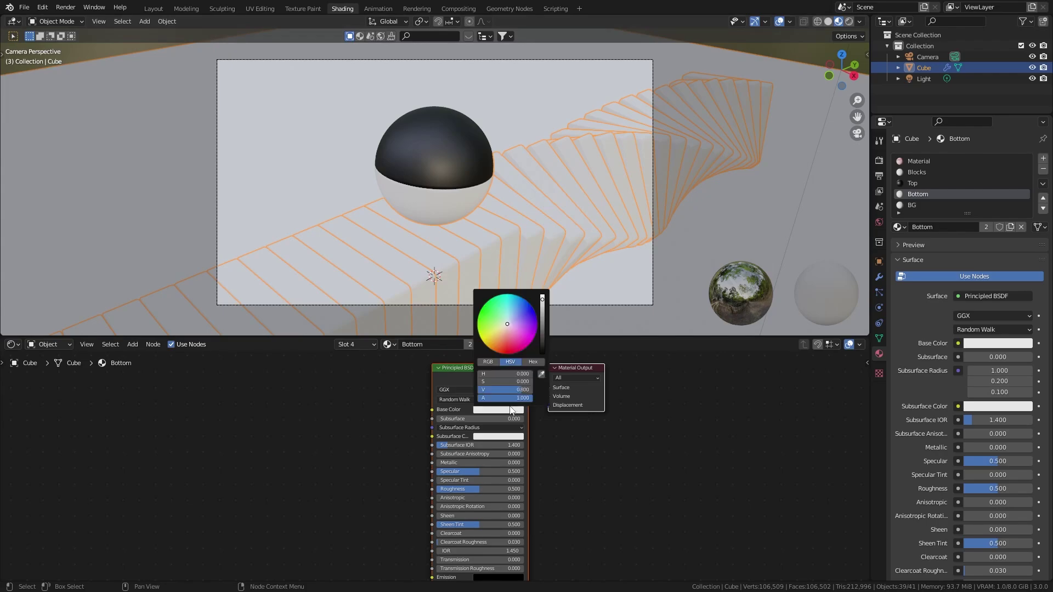
click(542, 307)
drag(472, 461, 523, 463)
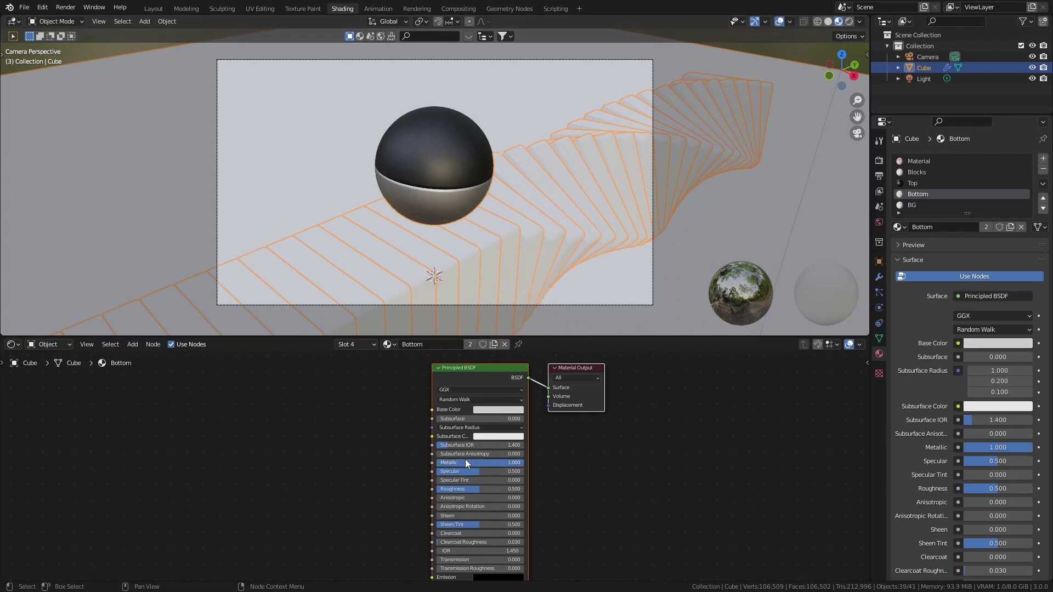
- Set the Bottom material's Roughness to 0.35
click(468, 488)
text(.35)
key(Return)
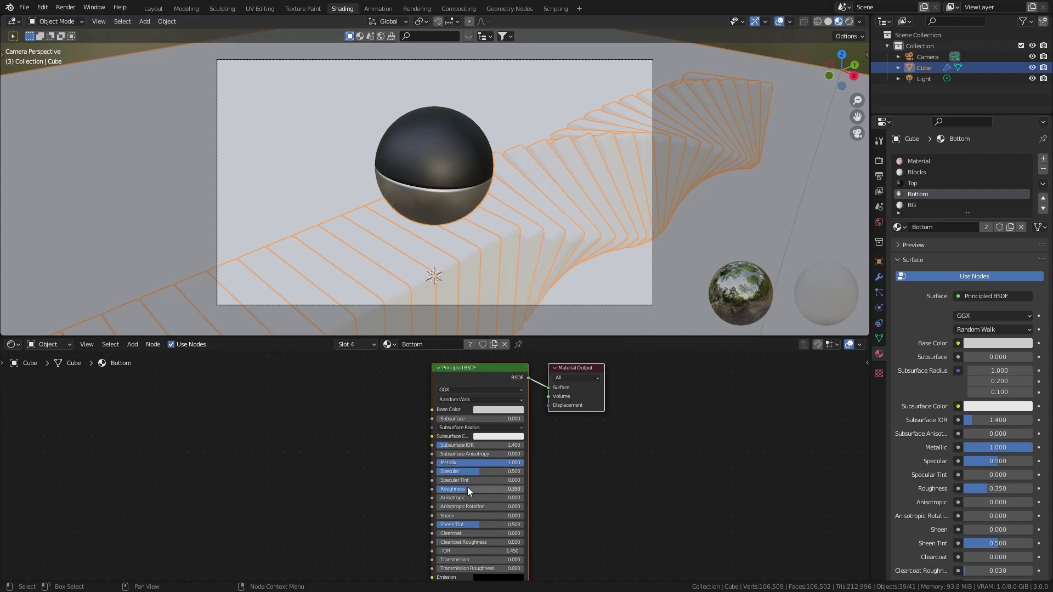
- Set the Blocks material's Metallic to 1 and its Roughness to 0.25
click(913, 173)
click(495, 463)
text(1)
key(Return)
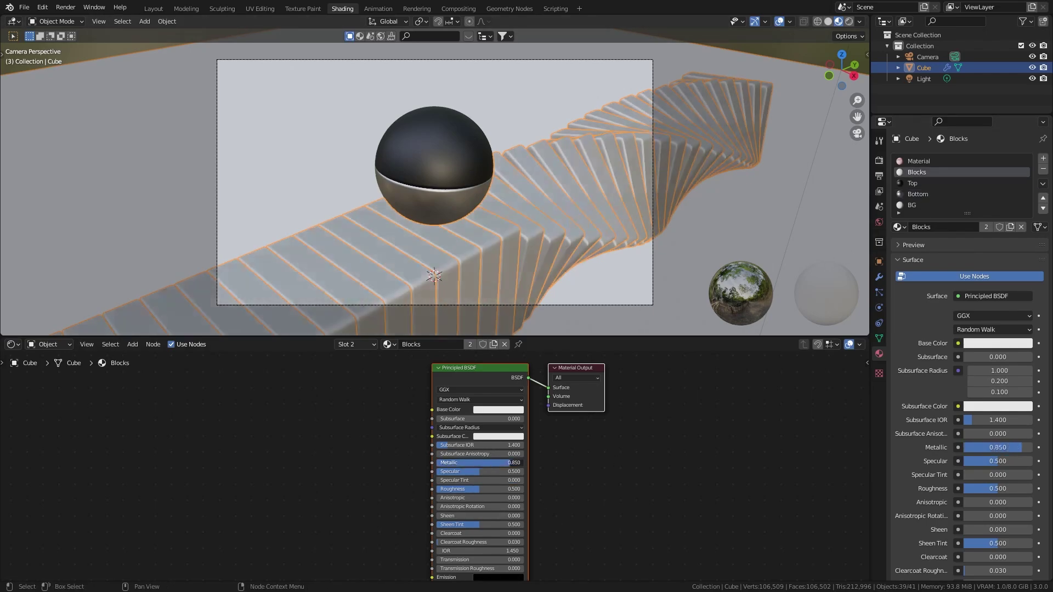
click(465, 488)
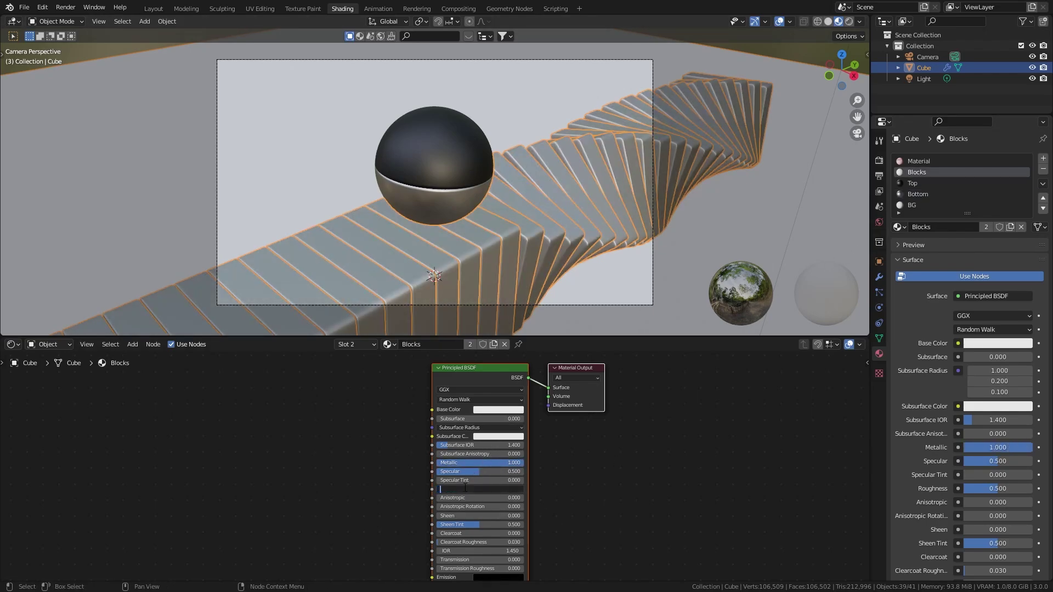
text(.25)
key(Return)
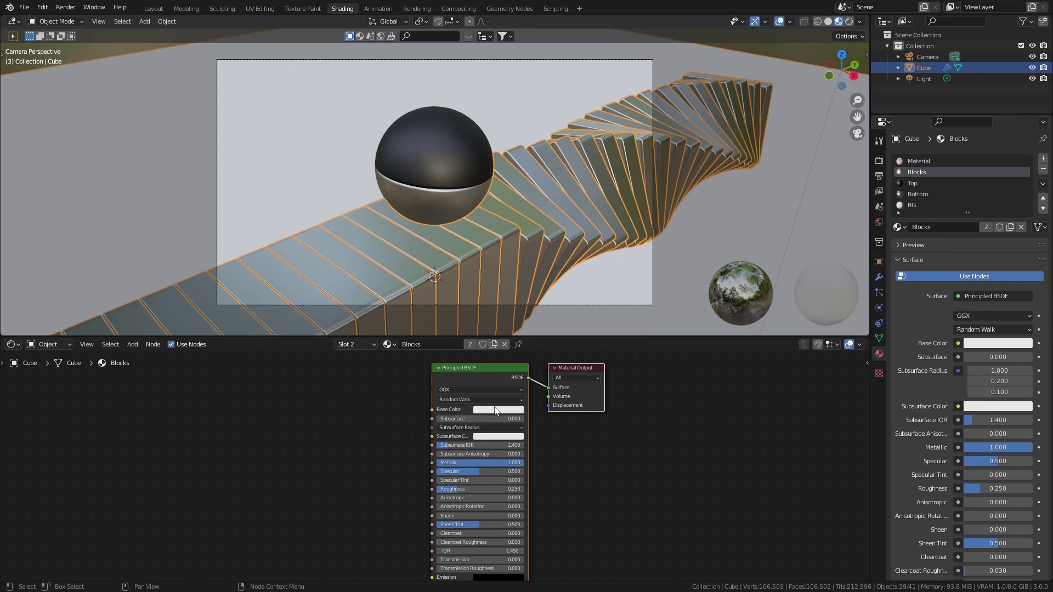
- Change the Blocks material's Base Color to salmon and the BG material's Base Color to pale pink
click(496, 411)
drag(499, 331, 503, 335)
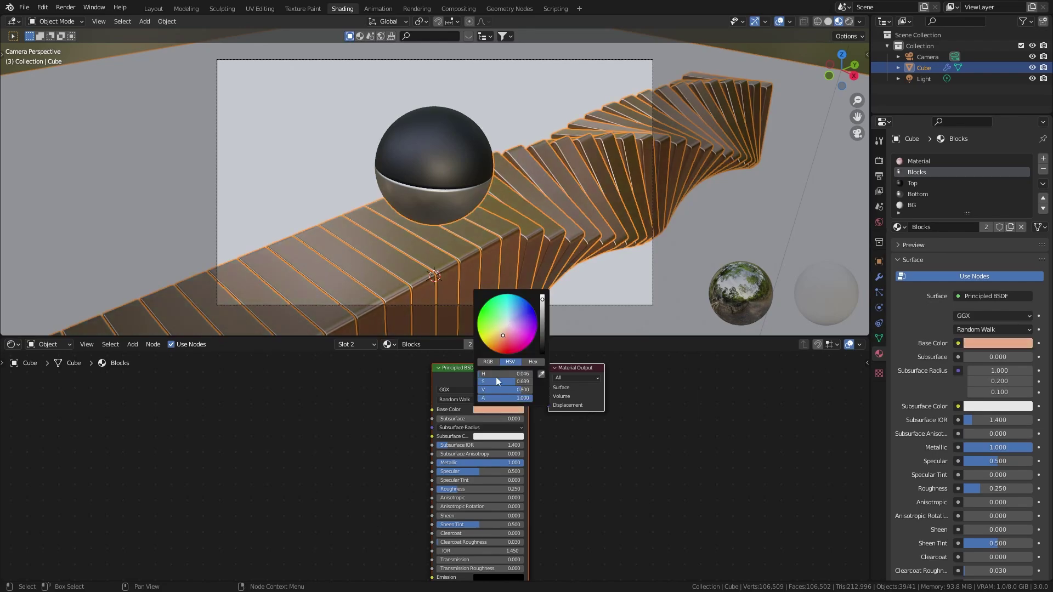
scroll(518, 381, up, 3)
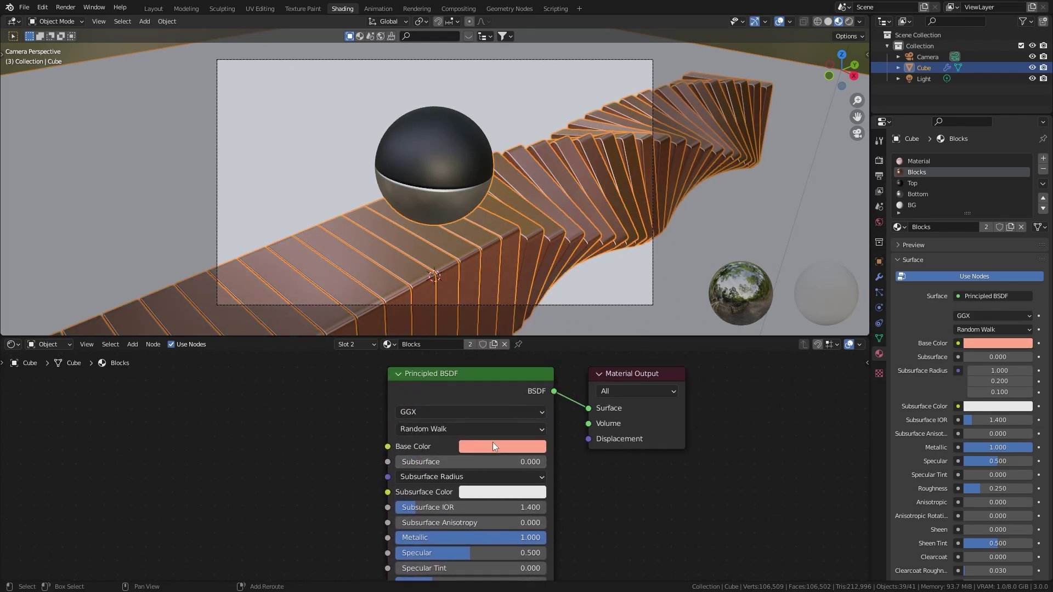
click(922, 205)
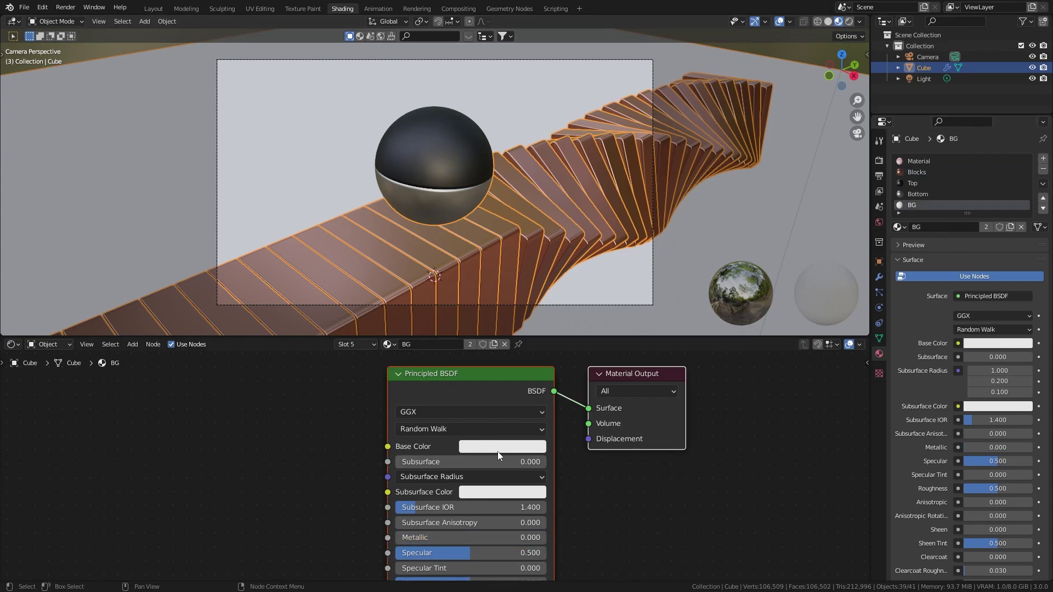
click(498, 448)
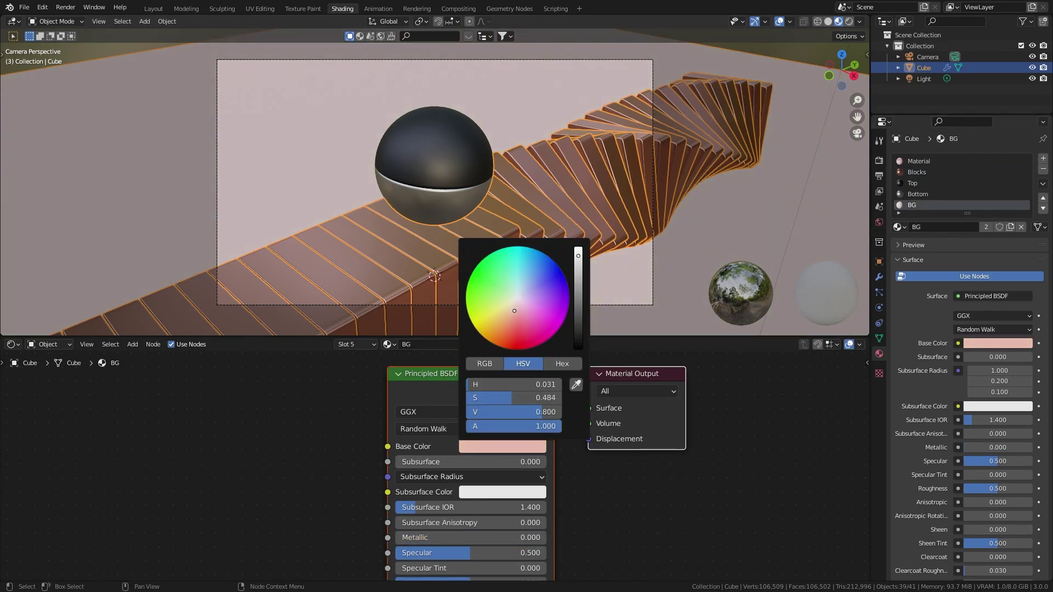
- Give the world background color an Environment Texture using pink_sunrise_8k.exr from the HDRI Library
click(879, 222)
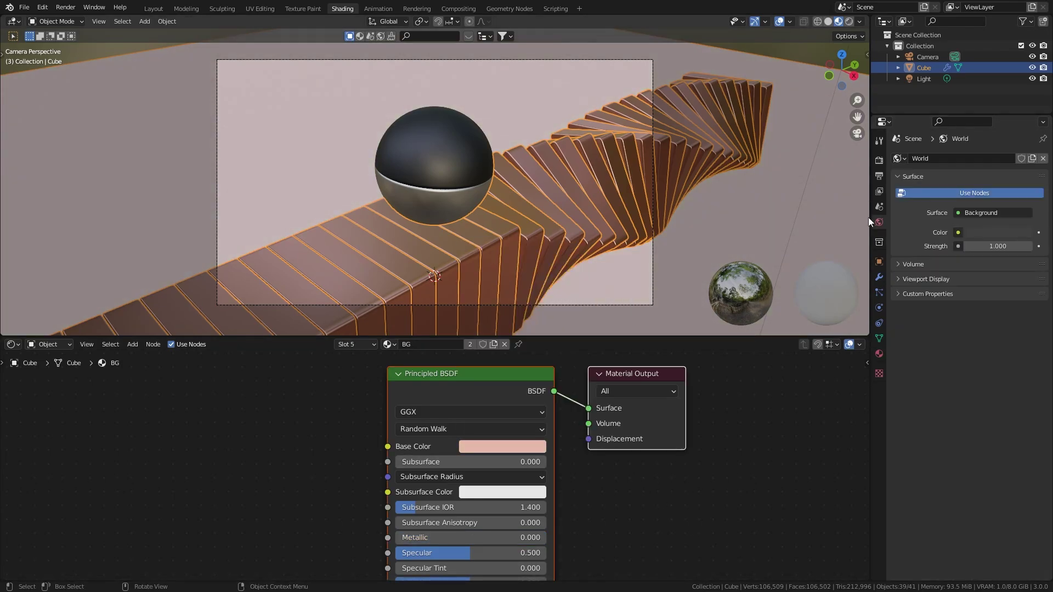
click(958, 232)
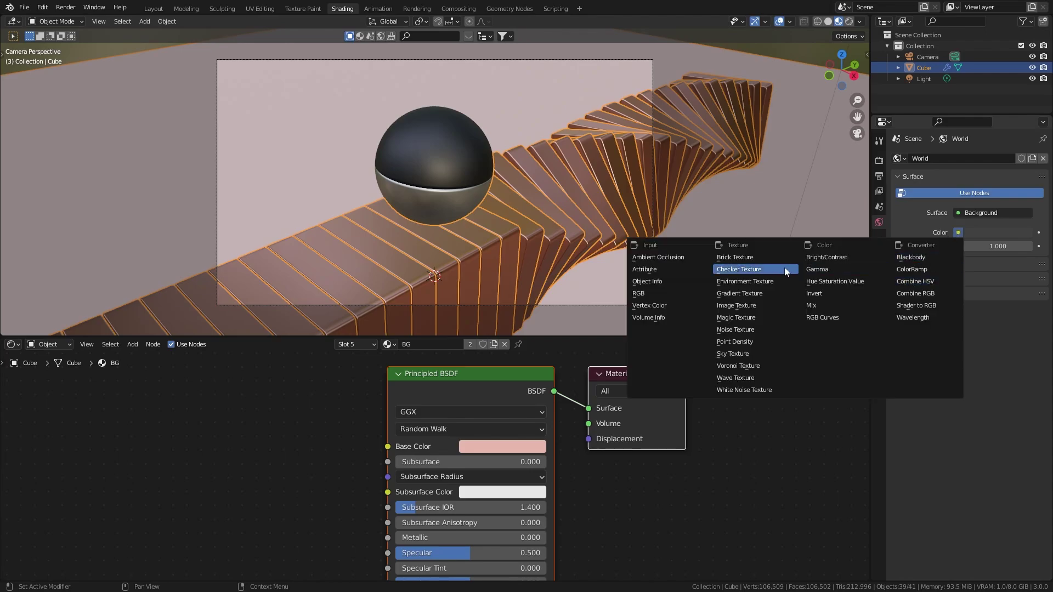
click(775, 282)
click(1016, 247)
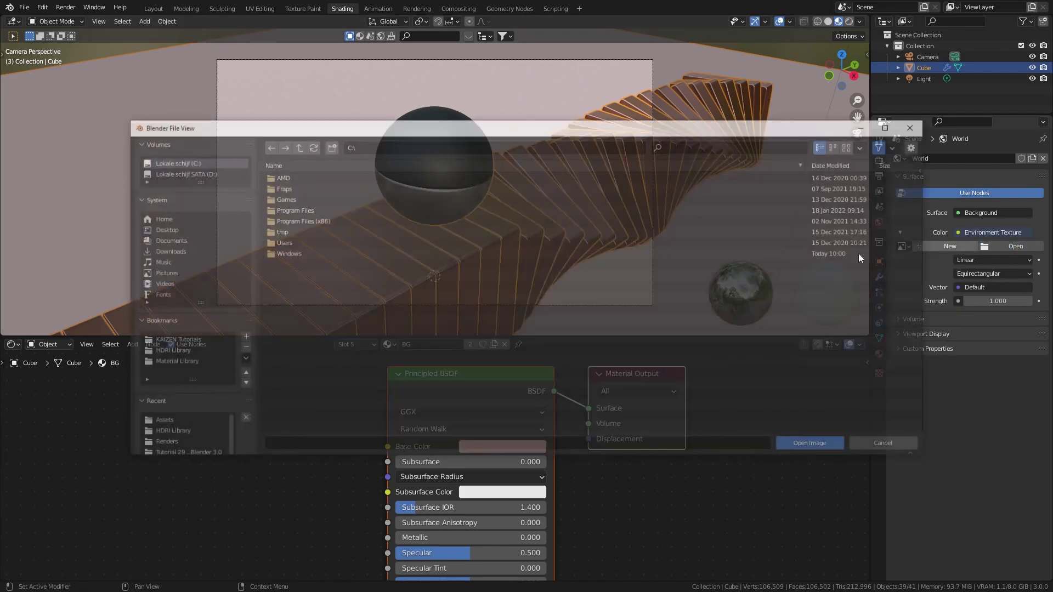
click(314, 308)
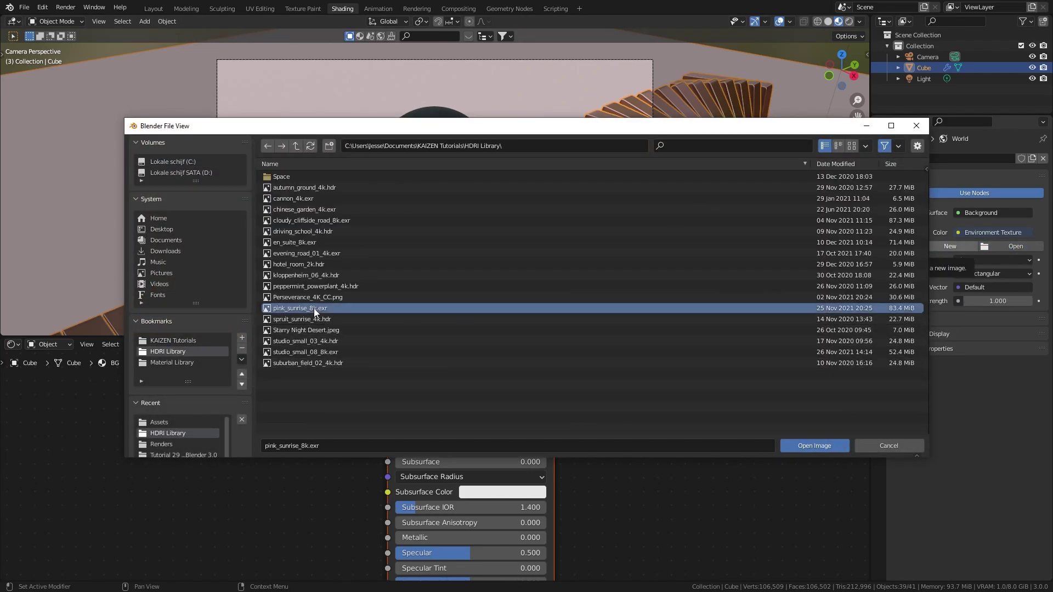
click(819, 446)
- Show the scene in Cycles rendered shading with GPU Compute and set the world background Strength to 0.15
key(z)
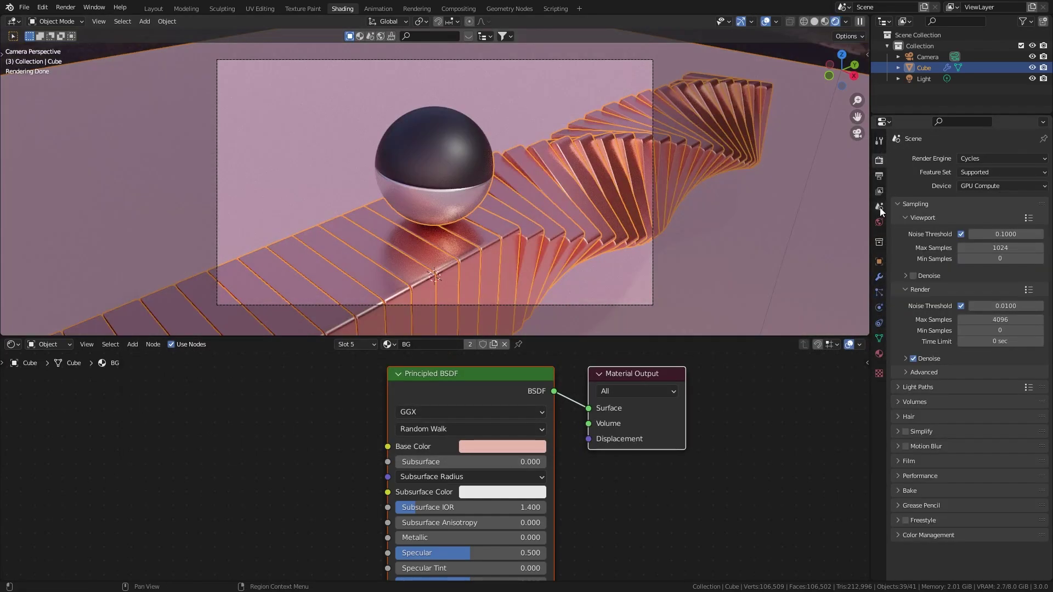
click(879, 222)
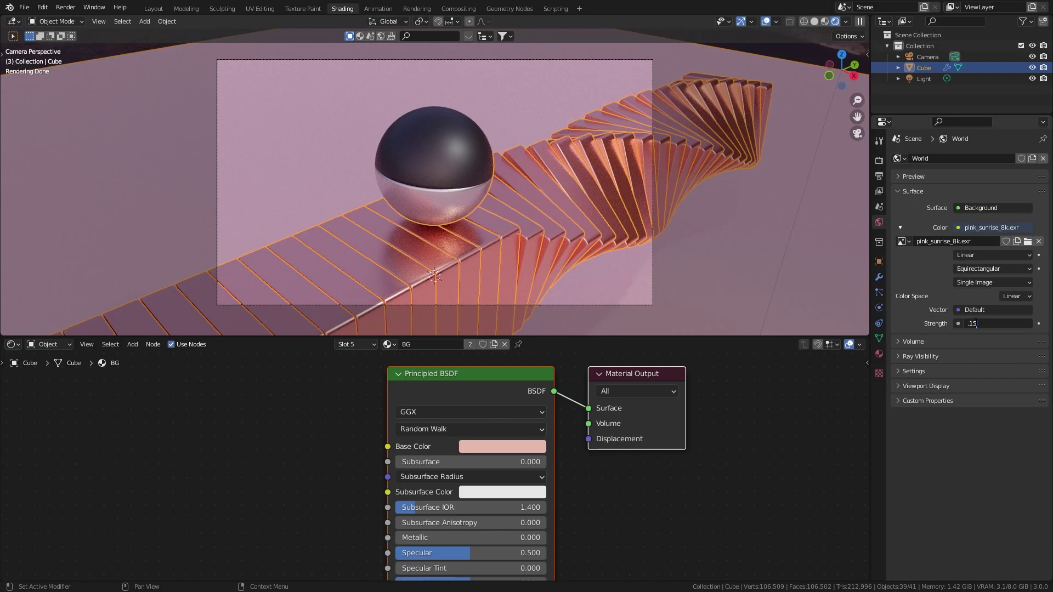
text(.15)
key(Return)
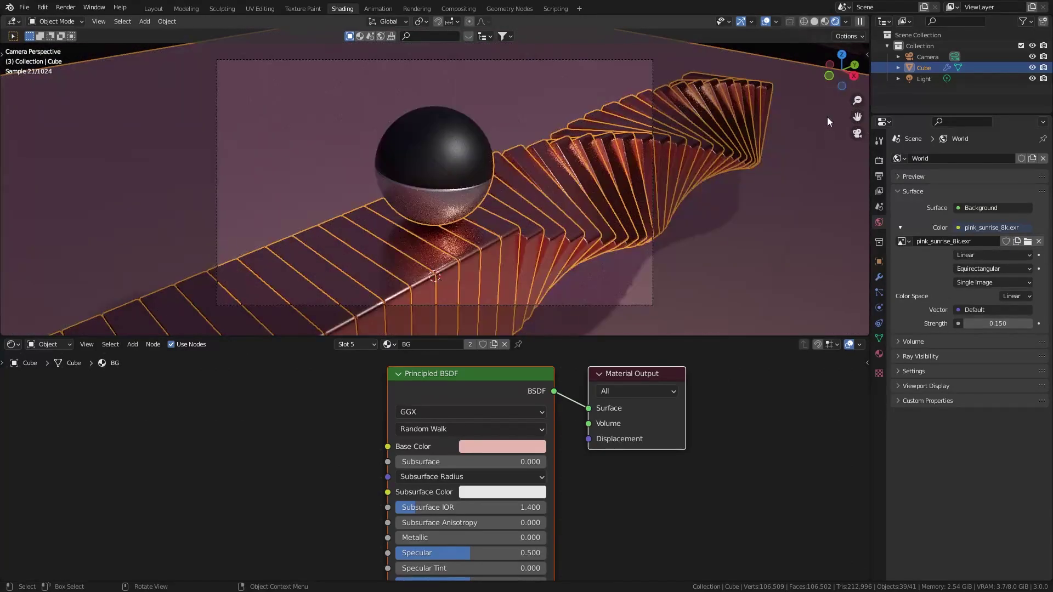
- Delete the existing Light object from the scene
click(825, 117)
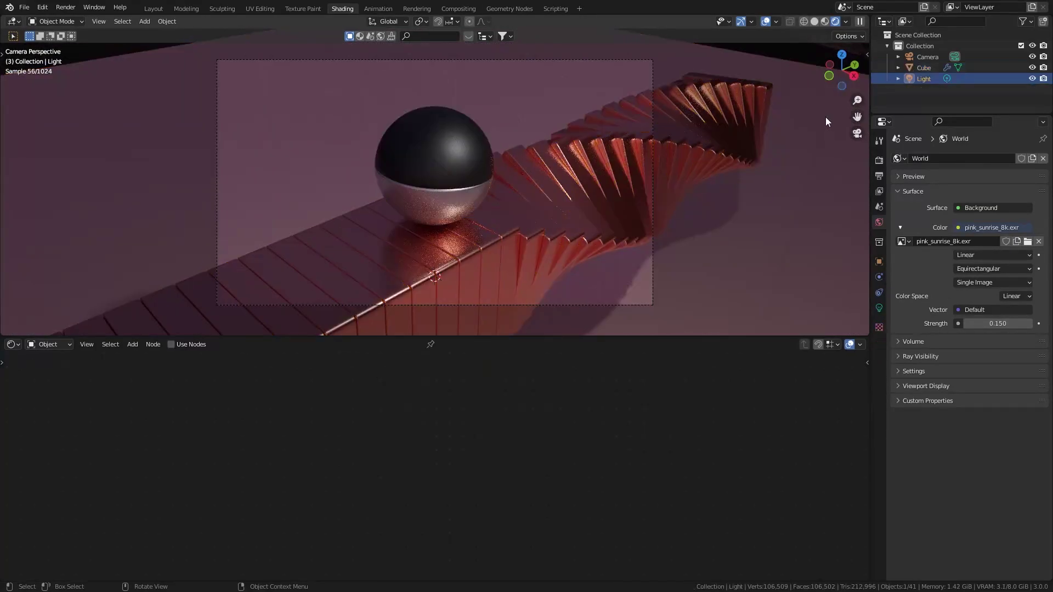
key(x)
click(755, 127)
- Add an area light, raise it above the blocks, move it beyond the twisting end and aim it at the ball
key(shift+a)
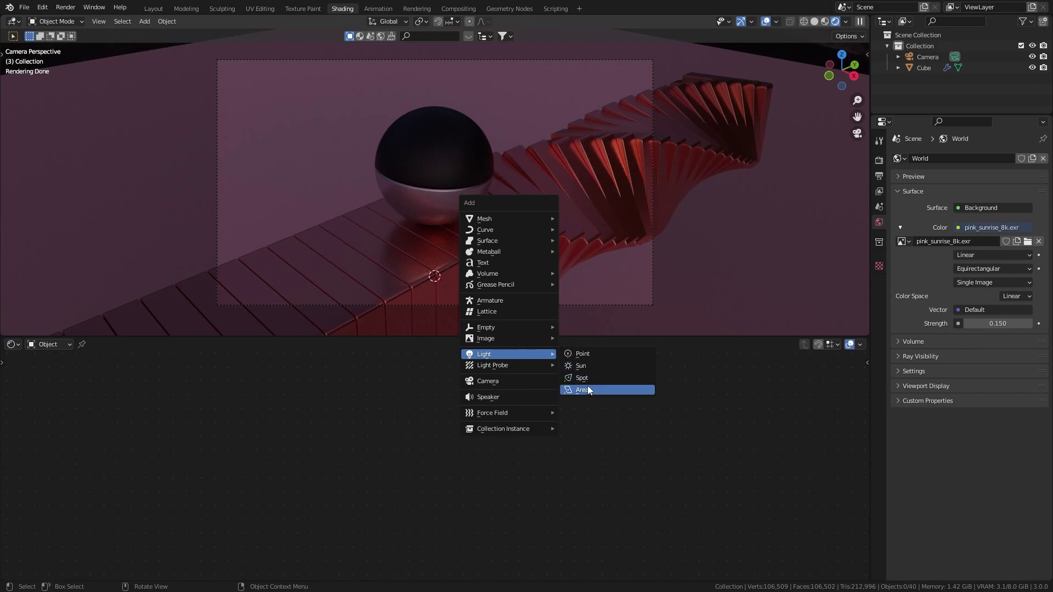
click(588, 388)
key(g)
key(z)
click(486, 301)
key(g)
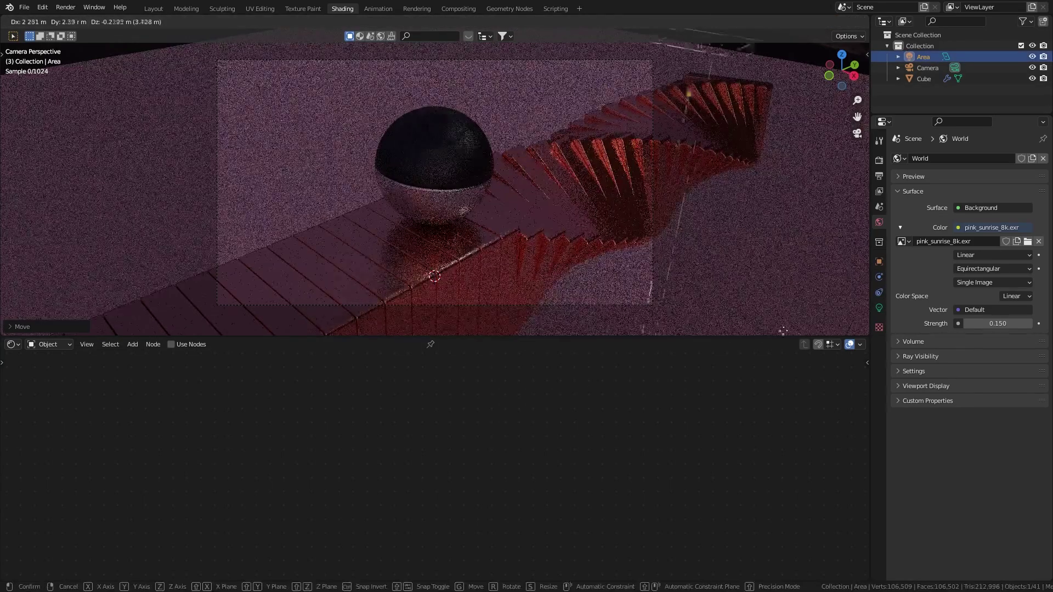
click(840, 347)
drag(776, 120, 468, 196)
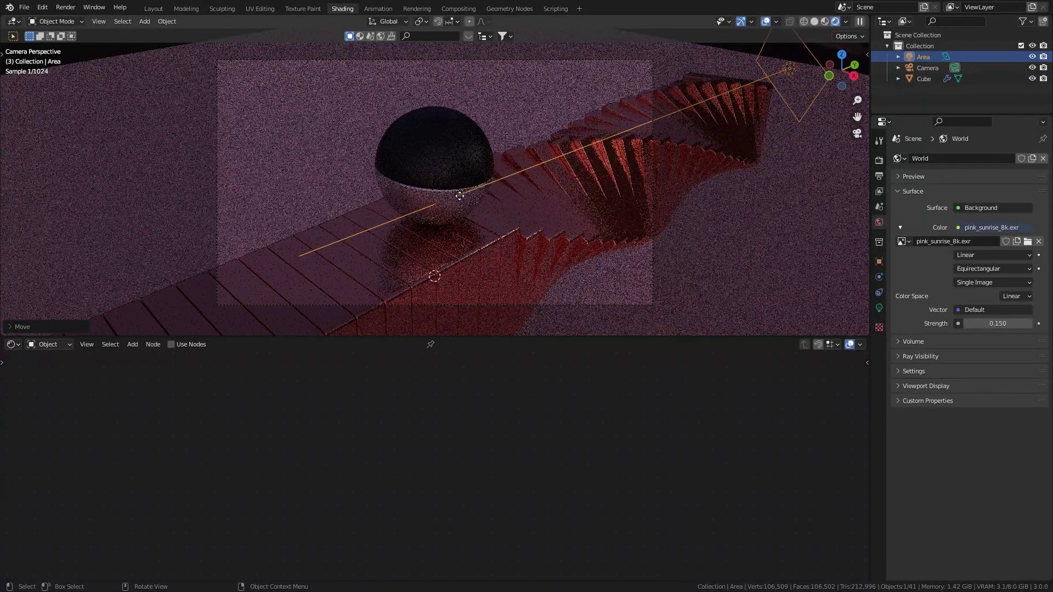
- Set the area light's Power to 500 W and its color to pale peach
click(879, 309)
click(985, 233)
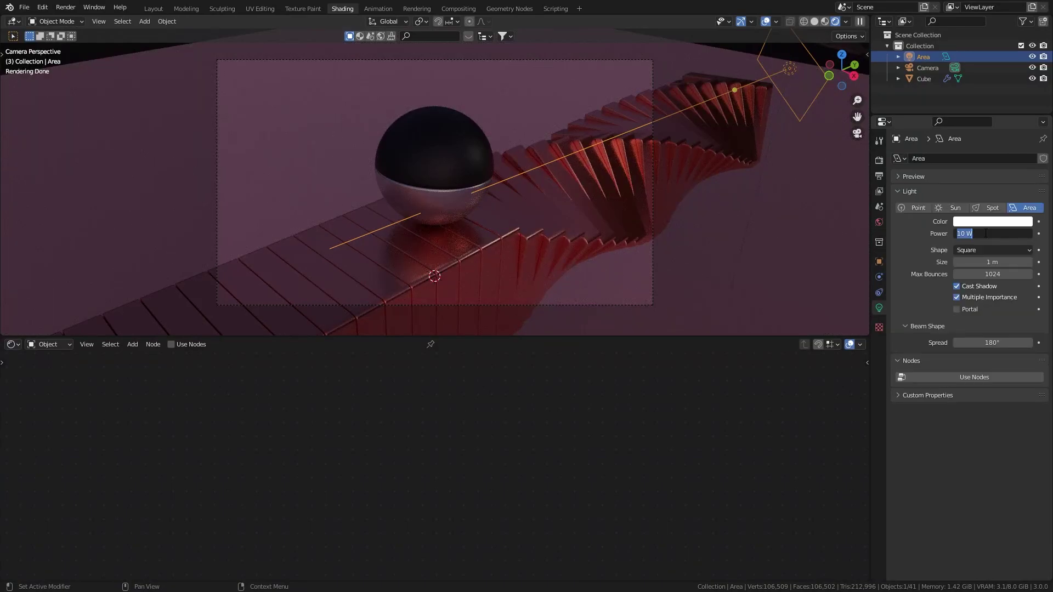
text(100)
key(Return)
click(986, 232)
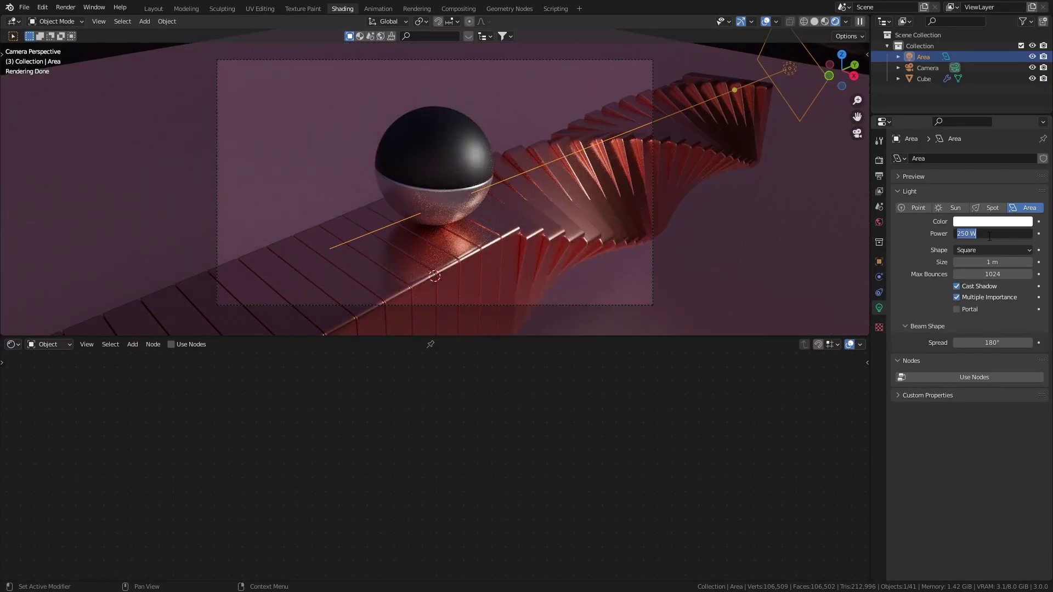
text(500)
key(Return)
click(985, 222)
click(972, 124)
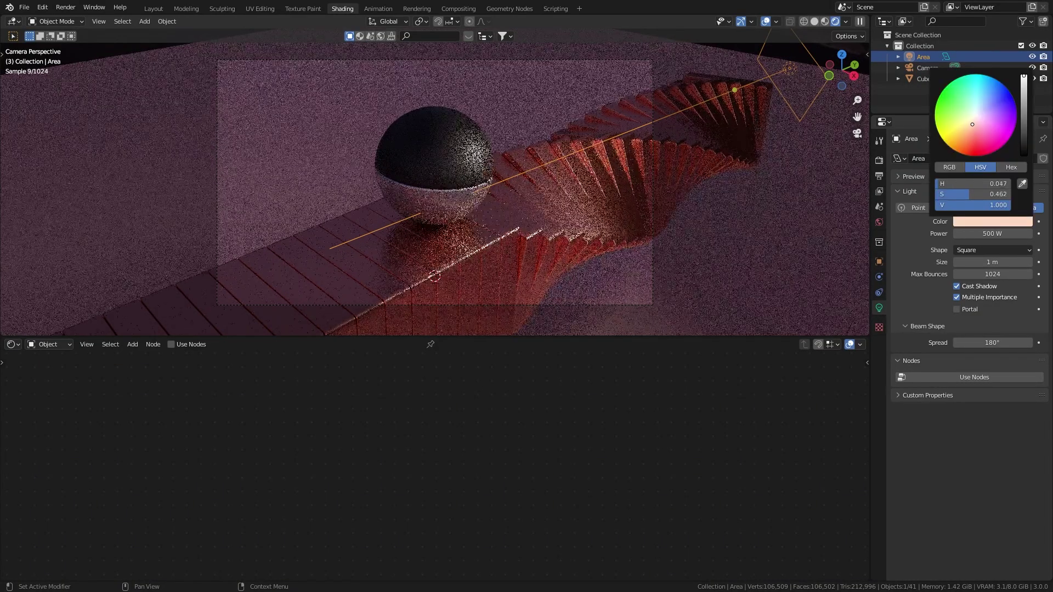
- Duplicate the area light to the opposite side of the ball, aim it at the straight blocks and move it farther away
key(shift+d)
click(124, 158)
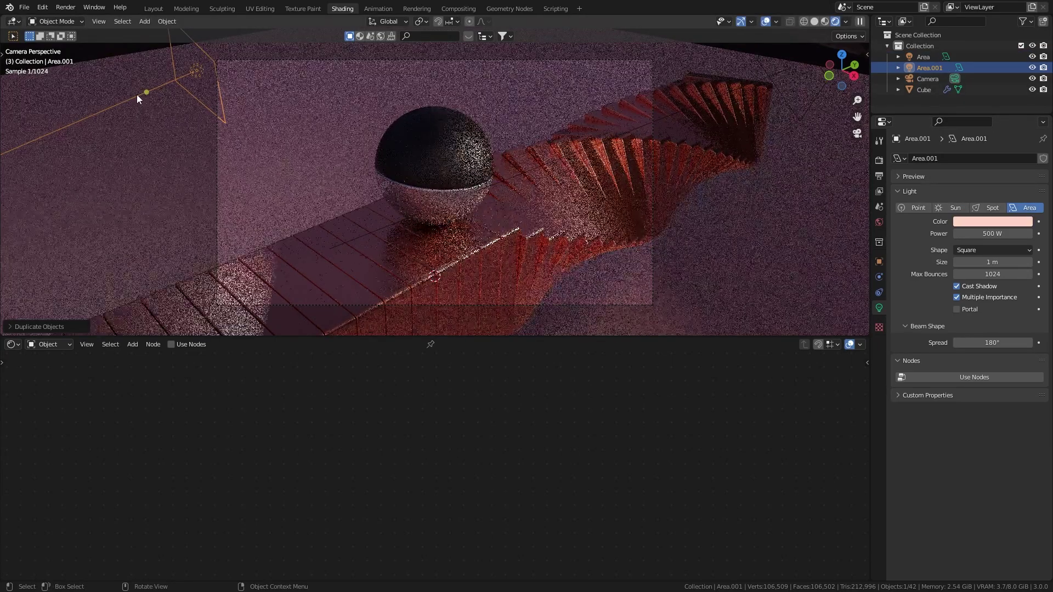
drag(144, 92, 407, 285)
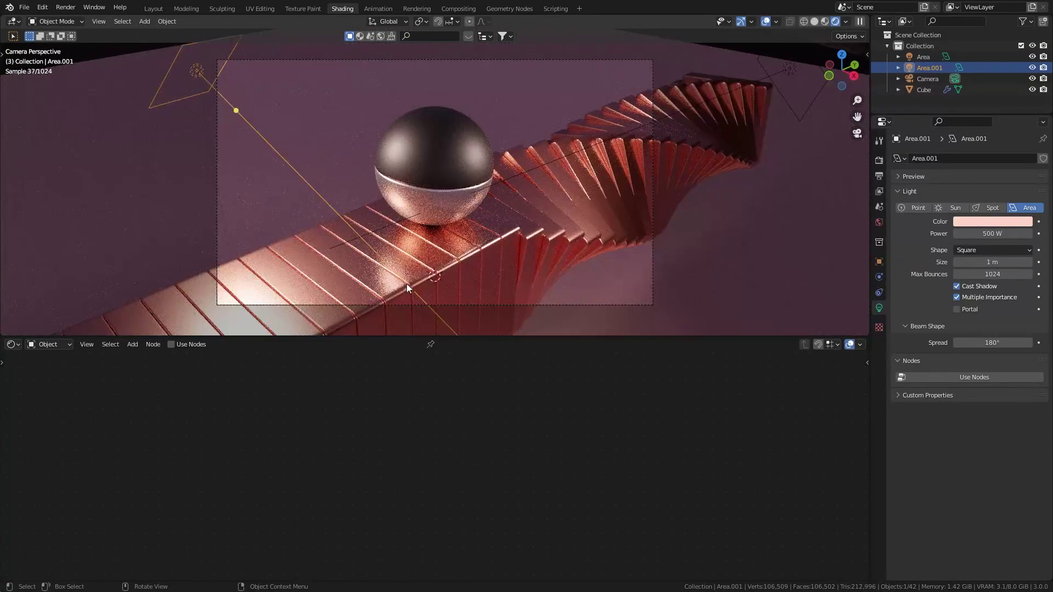
key(g)
click(356, 195)
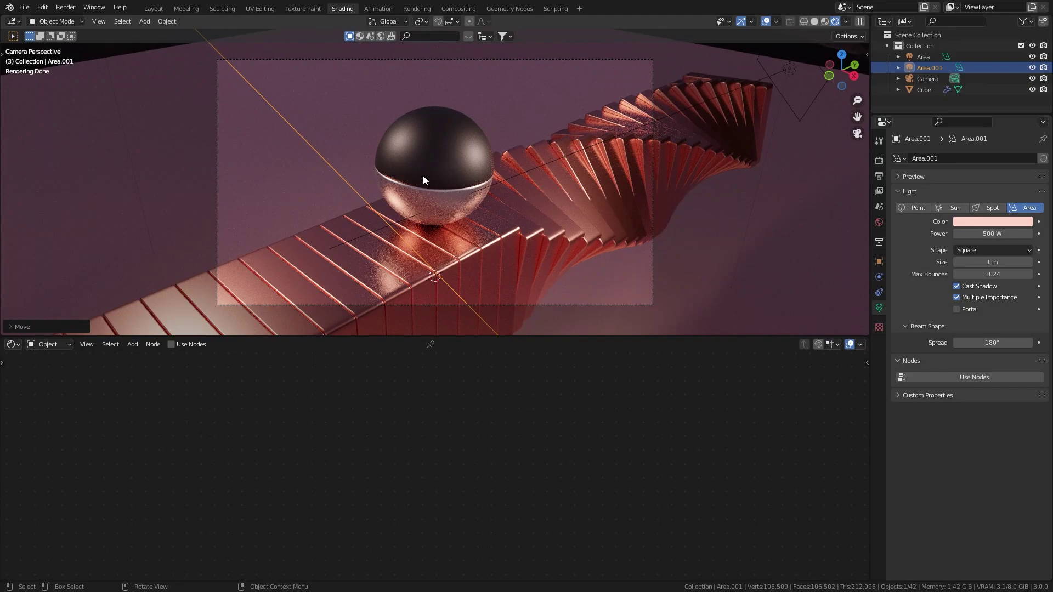
- Enable viewport denoising and show the scene in rendered shading without overlays in the Layout workspace
click(879, 161)
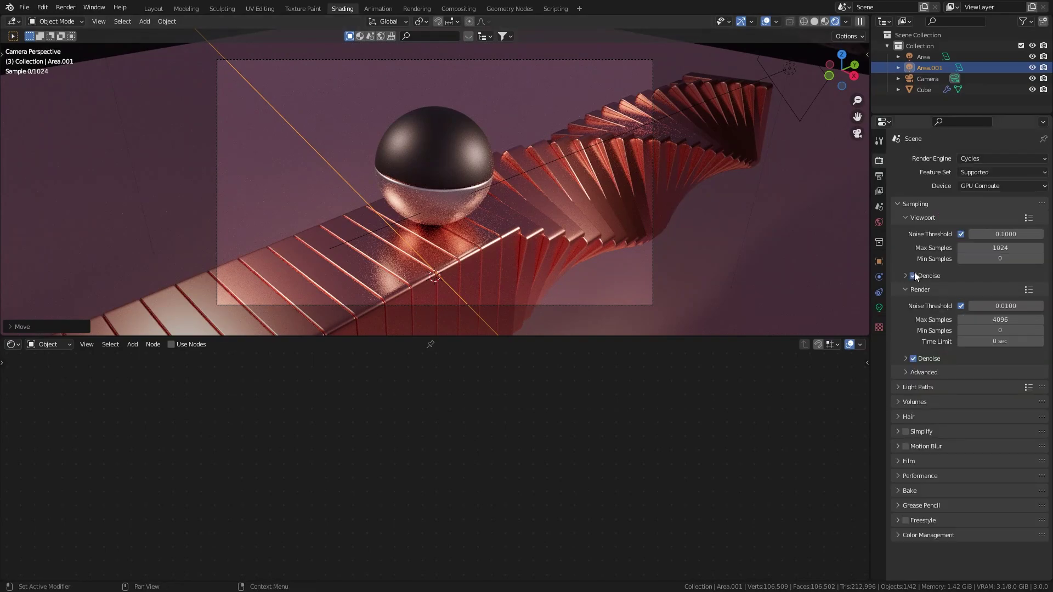
click(879, 176)
click(159, 11)
key(z)
click(491, 196)
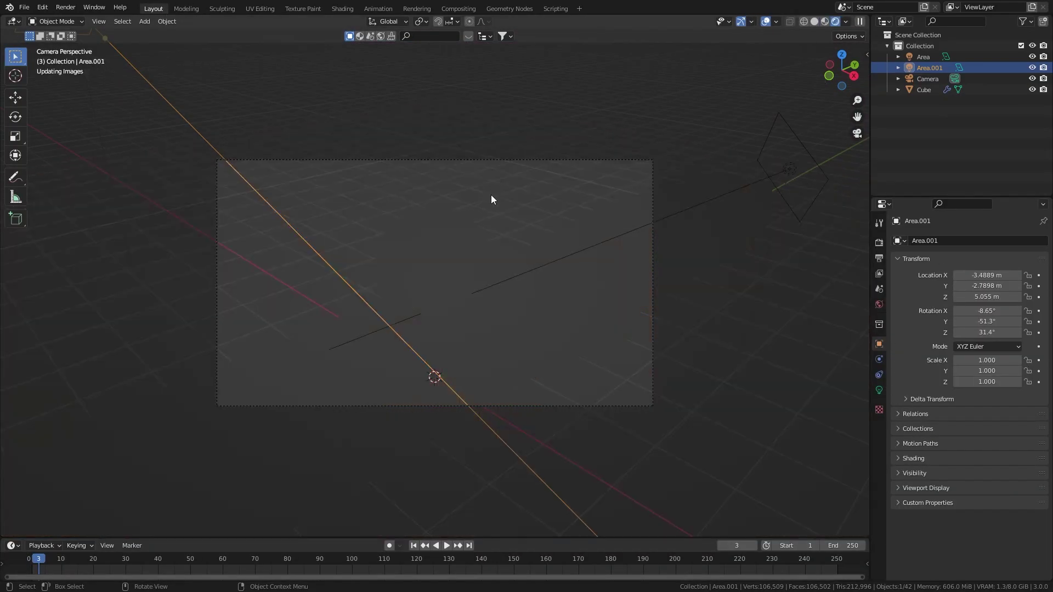
click(768, 20)
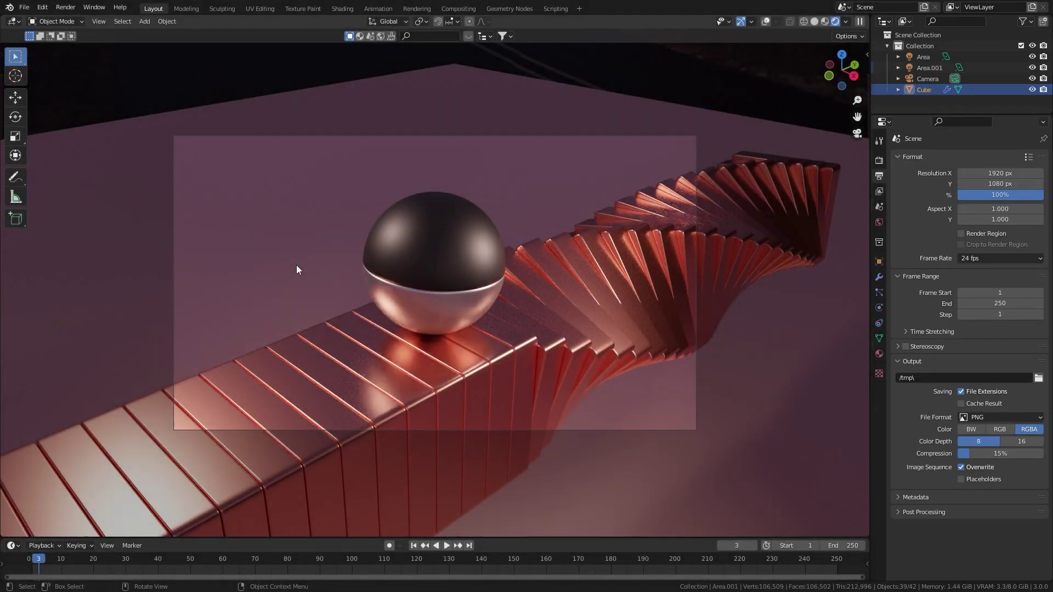
- Set the output frame rate to 30 fps and the file format to FFmpeg Video
click(880, 160)
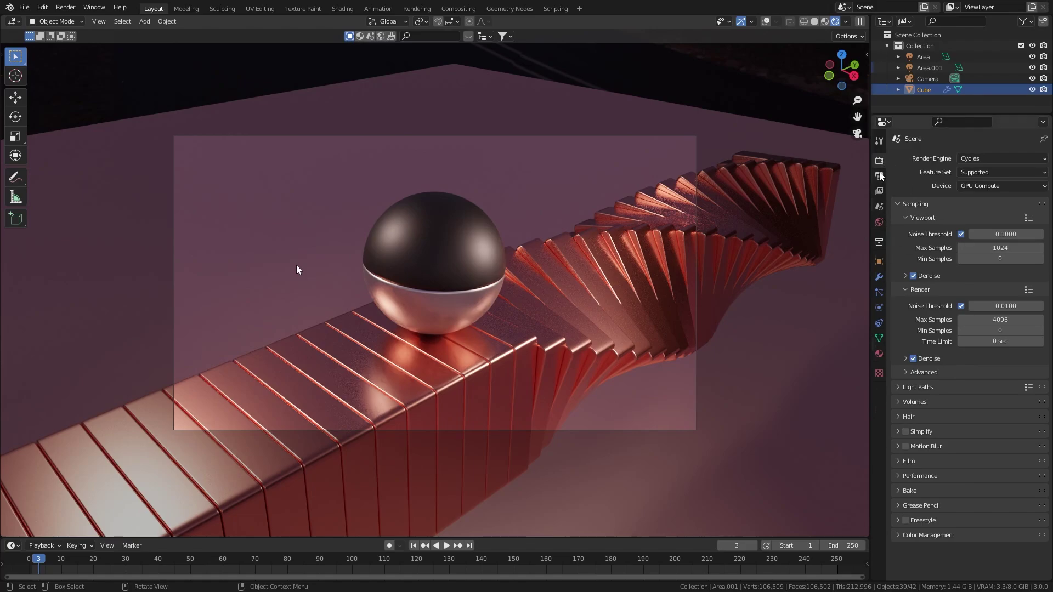
click(880, 175)
click(987, 259)
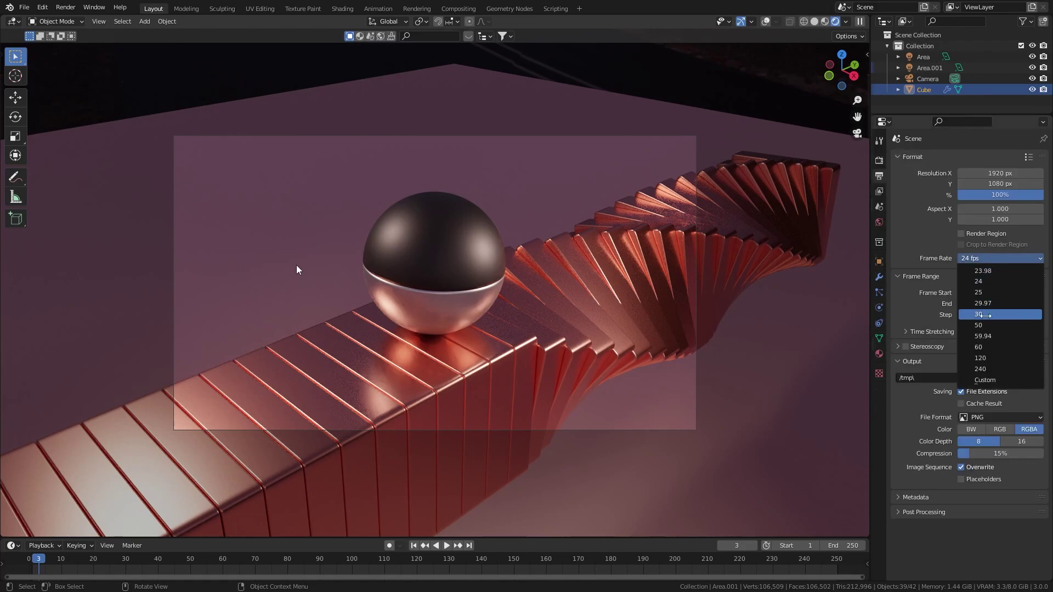
click(982, 314)
click(994, 418)
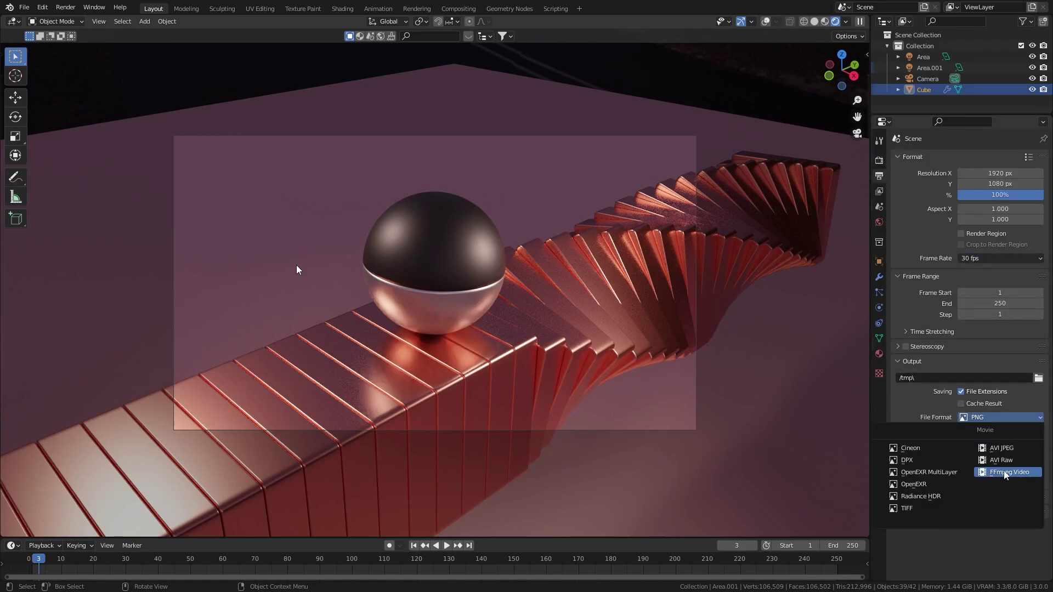
click(1008, 477)
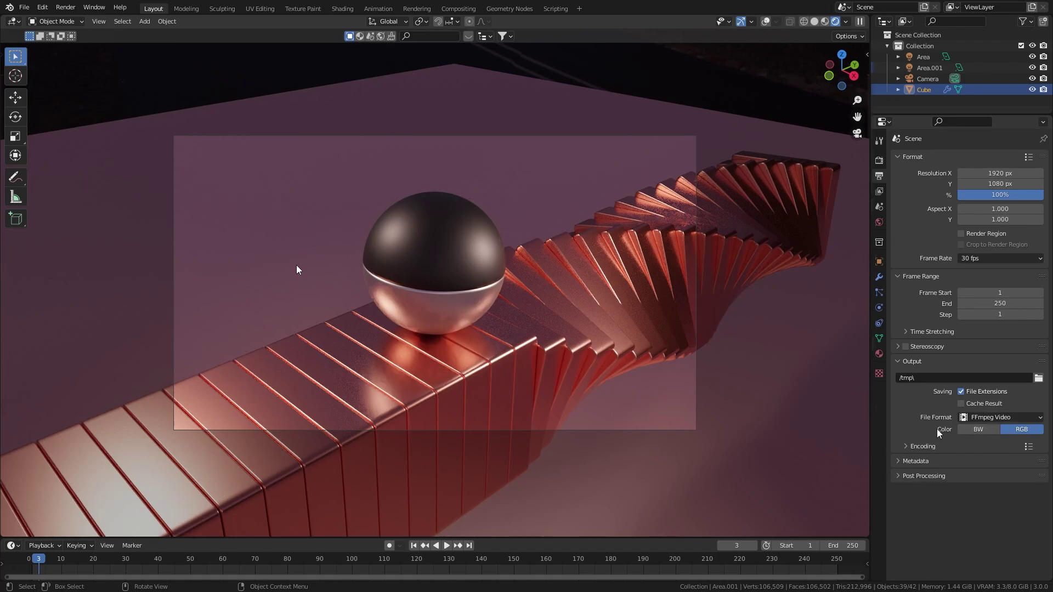
- Set the video encoding container to MPEG-4 and the output quality to Perceptually Lossless
click(916, 446)
click(985, 463)
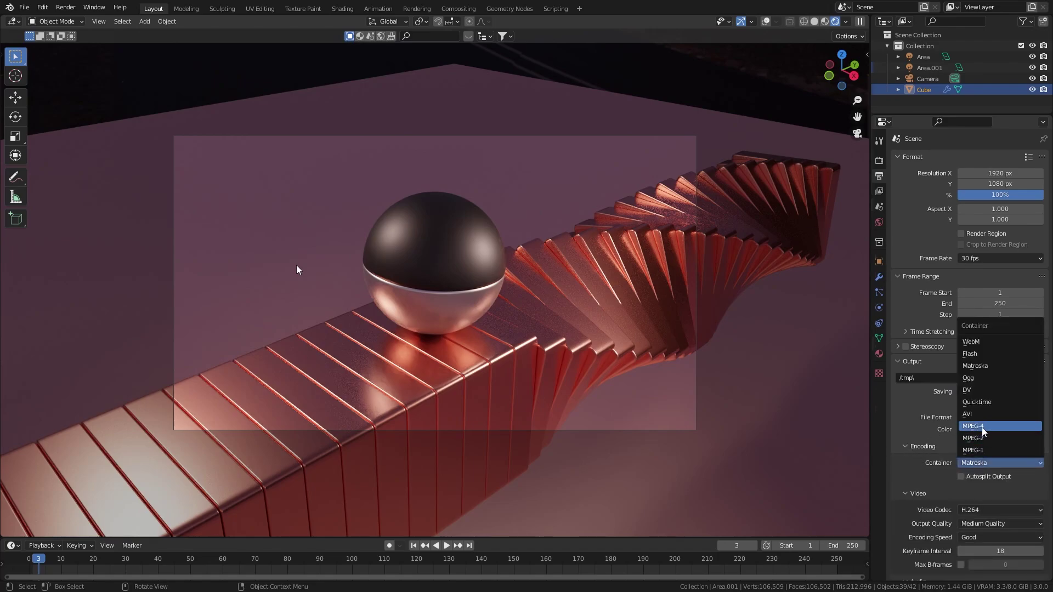
click(984, 427)
scroll(988, 439, down, 3)
click(998, 466)
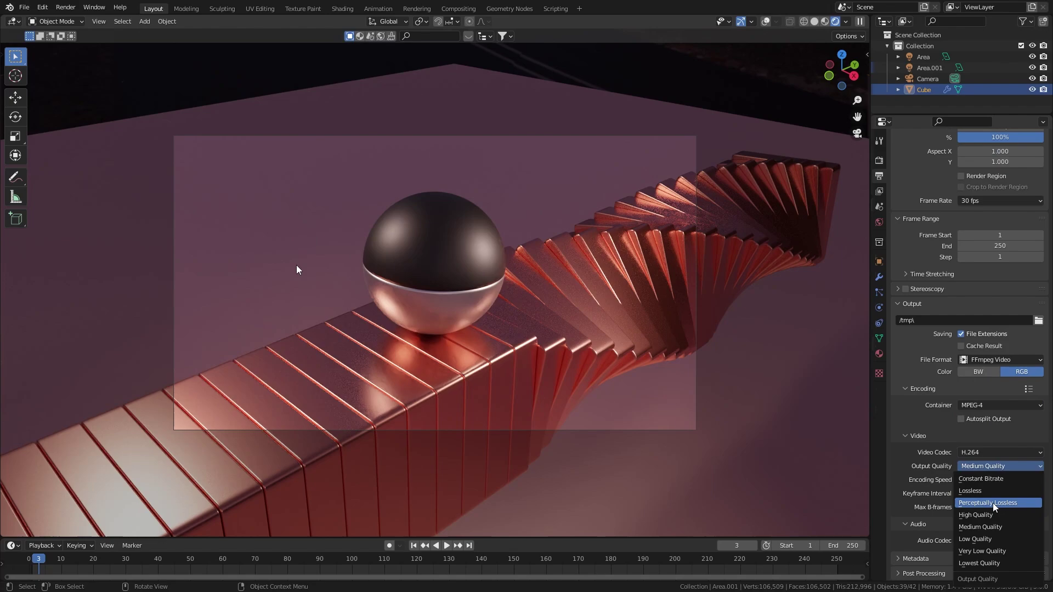
click(993, 503)
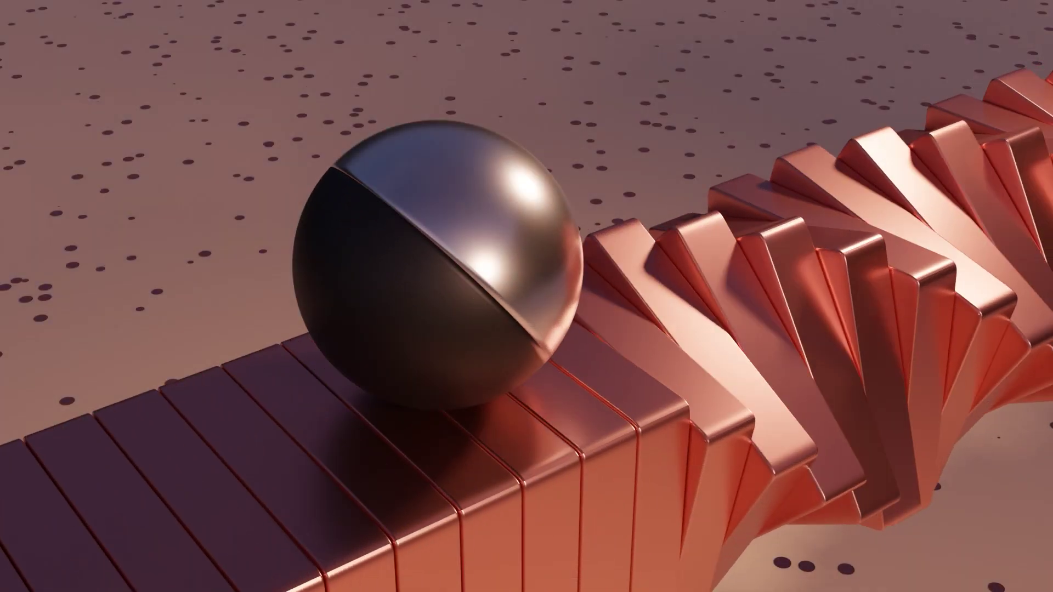